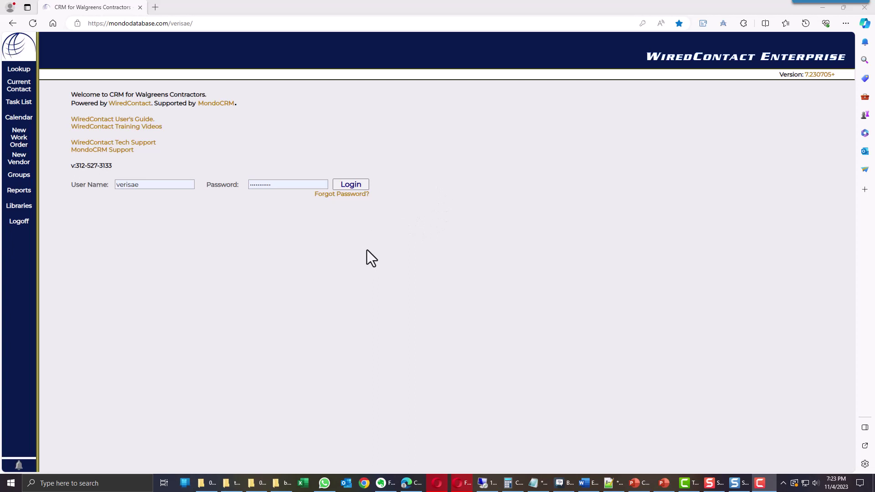
- Log in with the prefilled credentials and open the Contact Report Wizard from the contact reports
{"action": "left_click", "coordinate": [351, 185]}
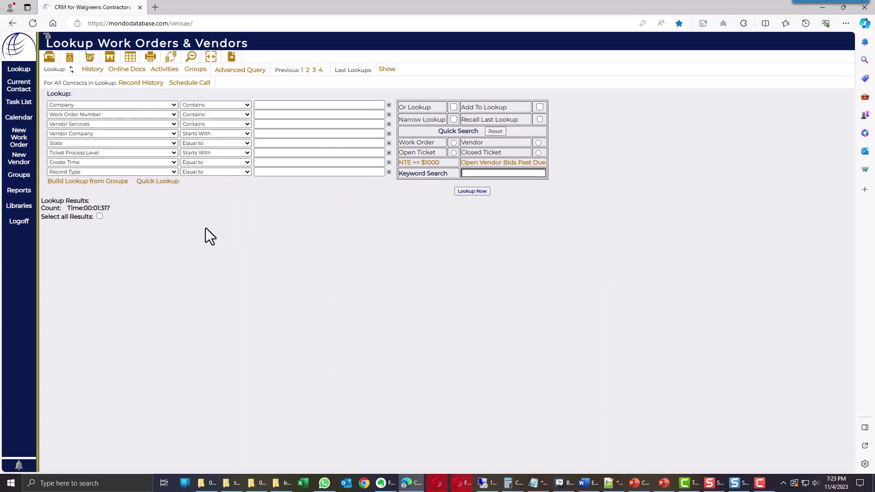
{"action": "left_click", "coordinate": [19, 192]}
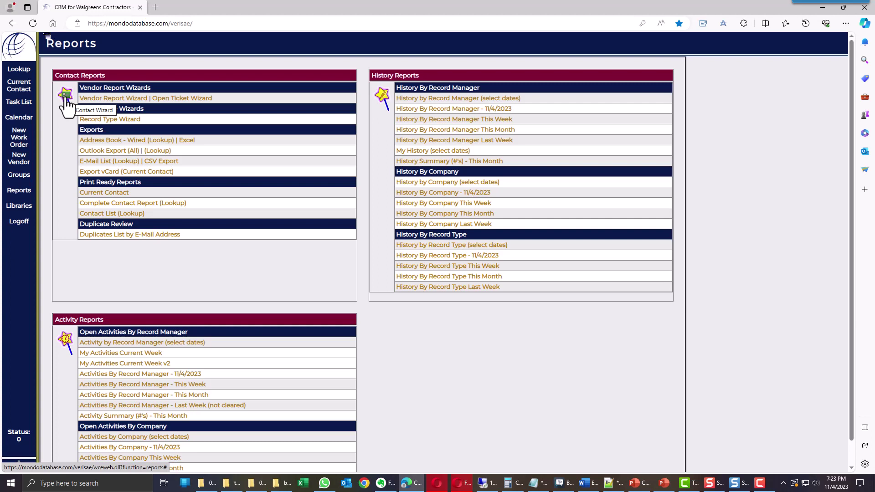
{"action": "left_click", "coordinate": [67, 98]}
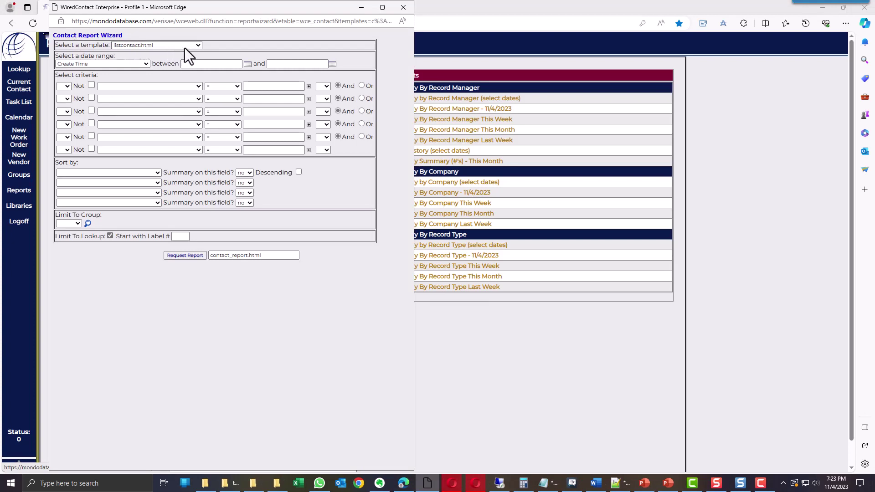
- Set the report template to the - Export - option
{"action": "left_click", "coordinate": [166, 46]}
{"action": "scroll", "coordinate": [198, 159], "scroll_direction": "down", "scroll_amount": 2}
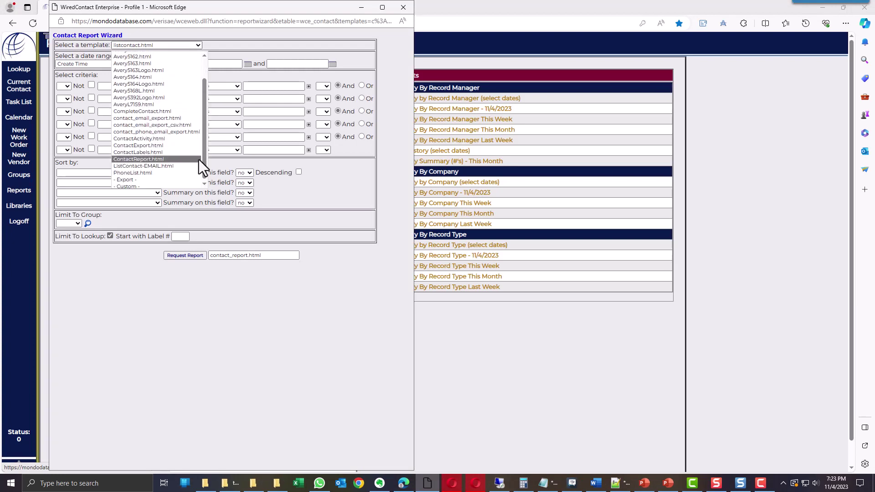
{"action": "left_click", "coordinate": [148, 178]}
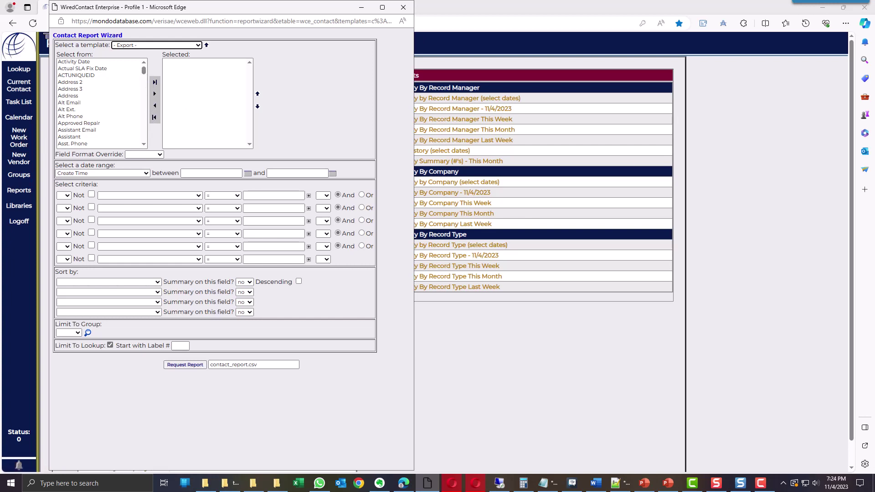
- Add Company, Address, City, State, Zip, Phone, Email and Vendor Services, in that order, to the selected export fields
{"action": "left_click_drag", "start_coordinate": [143, 72], "coordinate": [144, 75]}
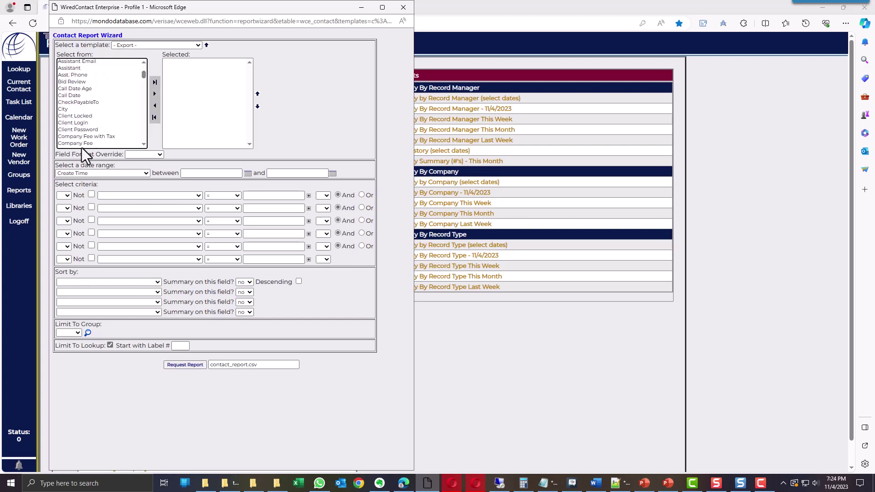
{"action": "left_click", "coordinate": [81, 143]}
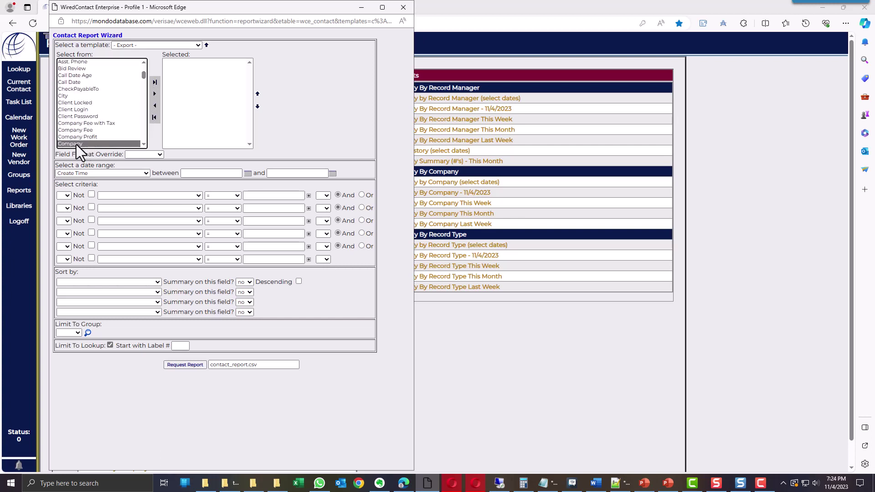
{"action": "left_click", "coordinate": [155, 93]}
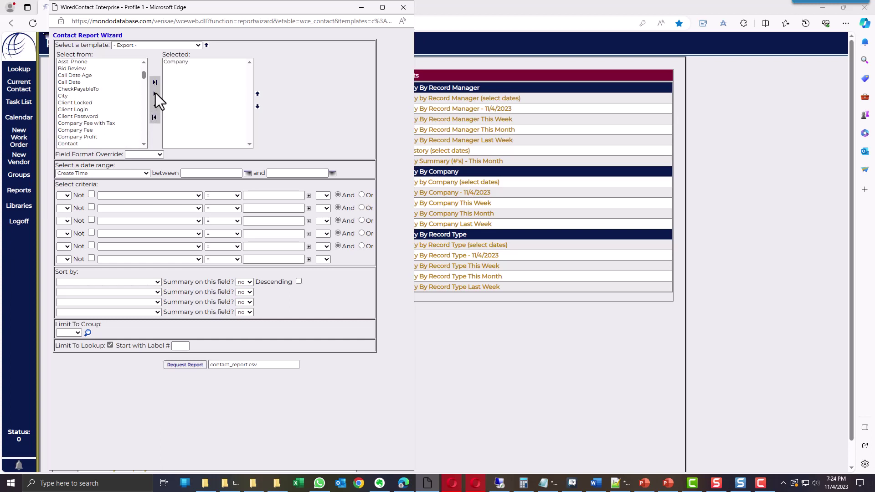
{"action": "left_click_drag", "start_coordinate": [143, 78], "coordinate": [145, 69]}
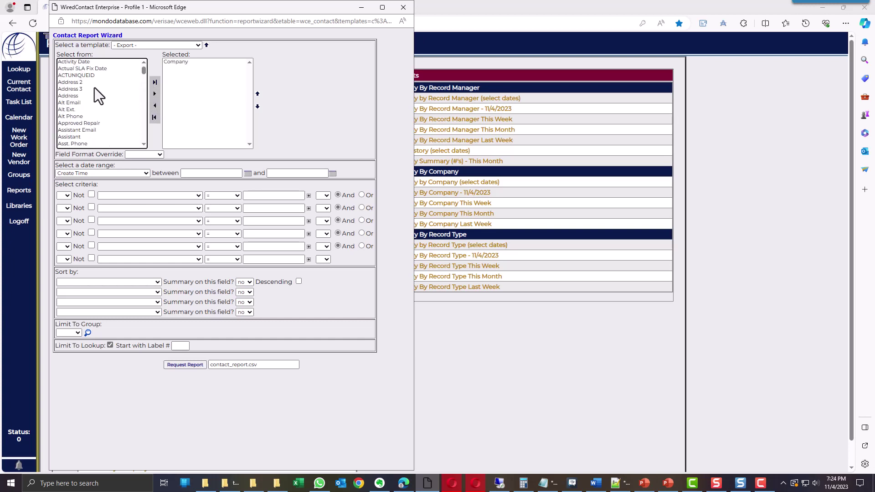
{"action": "left_click", "coordinate": [72, 96]}
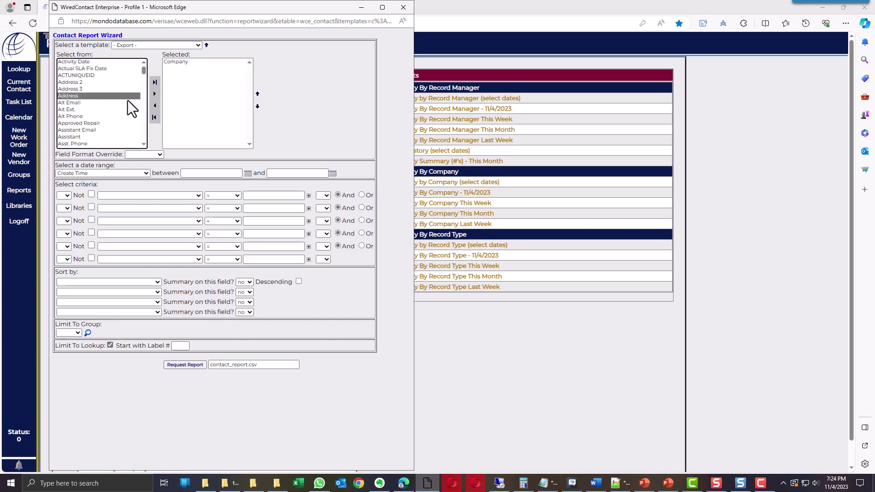
{"action": "left_click", "coordinate": [154, 94]}
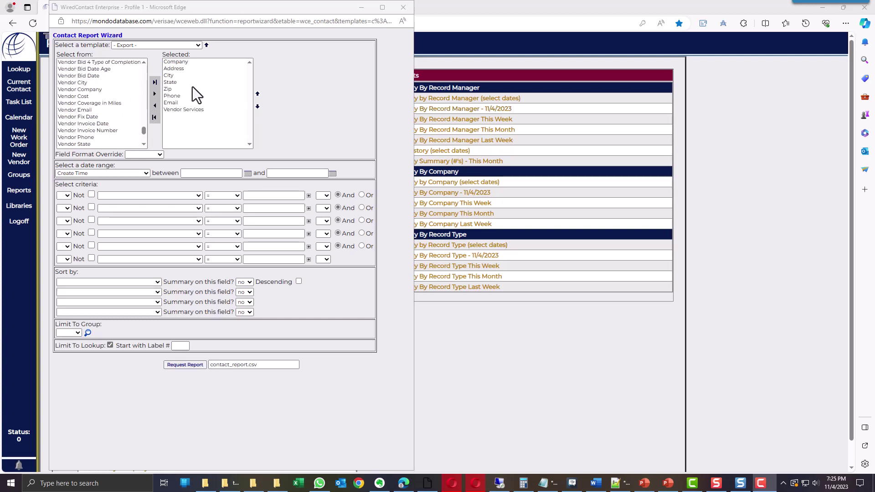
{"action": "left_click_drag", "start_coordinate": [185, 65], "coordinate": [197, 114]}
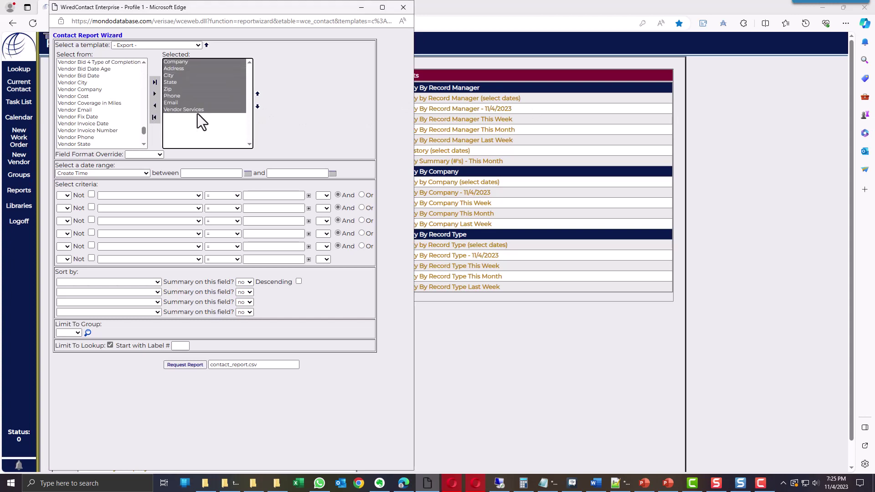
{"action": "left_click", "coordinate": [196, 110]}
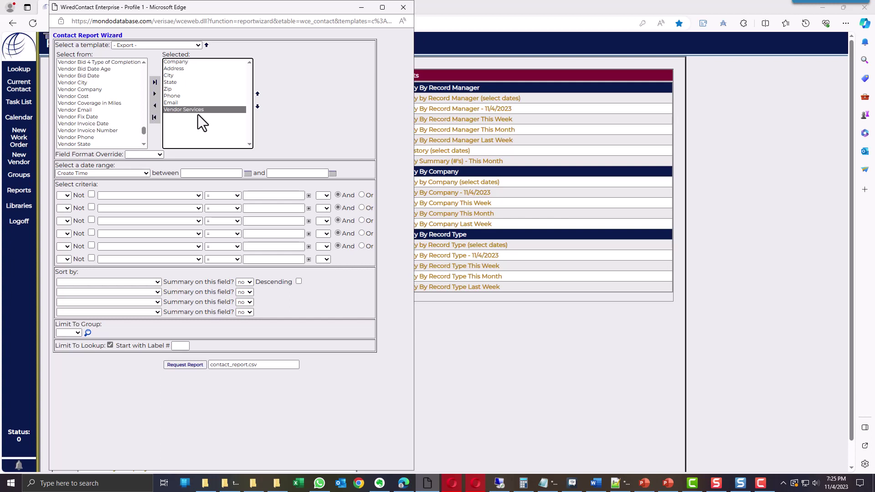
{"action": "left_click", "coordinate": [824, 114]}
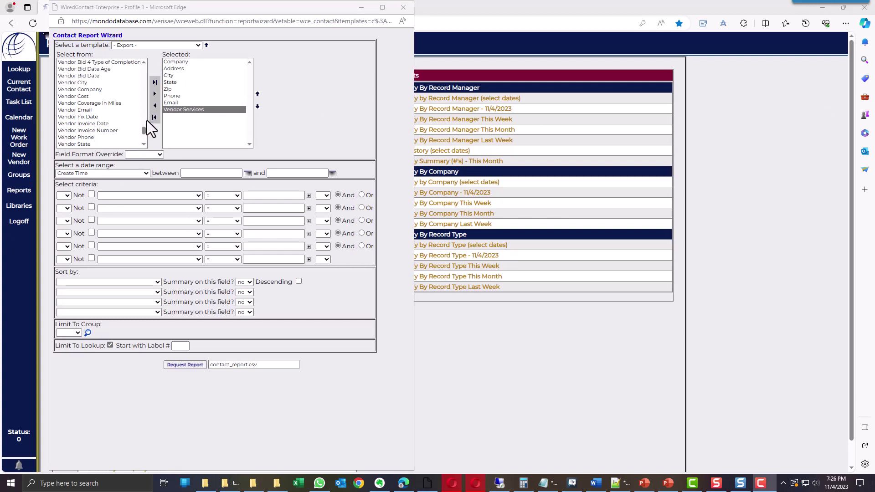
- Add the uniqueid field to the end of the selected export fields
{"action": "left_click_drag", "start_coordinate": [143, 62], "coordinate": [143, 62]}
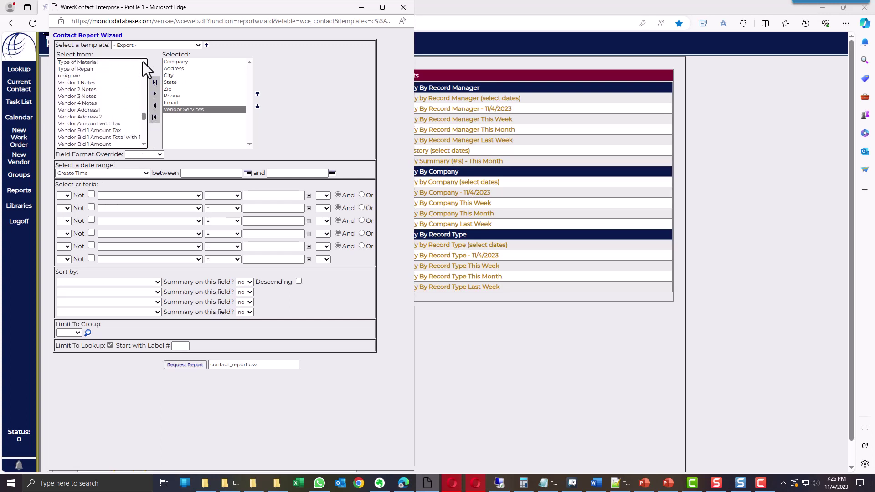
{"action": "left_click", "coordinate": [75, 77]}
{"action": "left_click", "coordinate": [155, 94]}
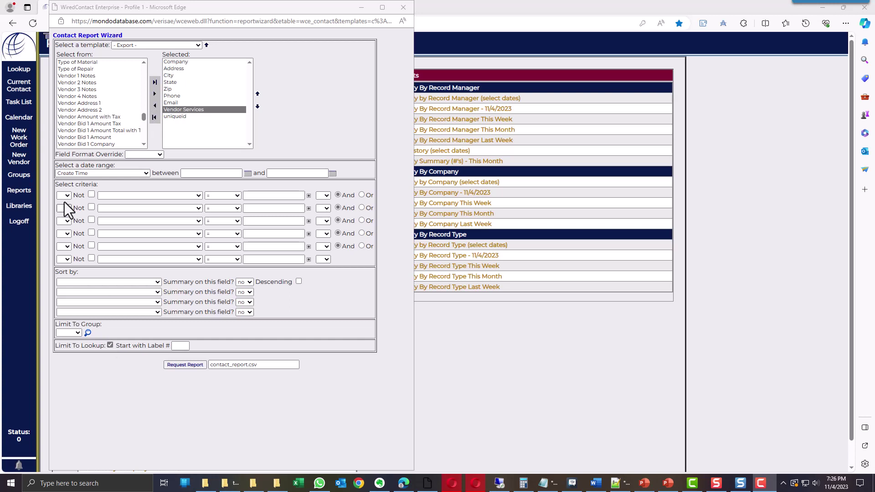
- Turn off the limit to the current lookup and set the first criterion to Record Type = Vendor
{"action": "left_click", "coordinate": [109, 346]}
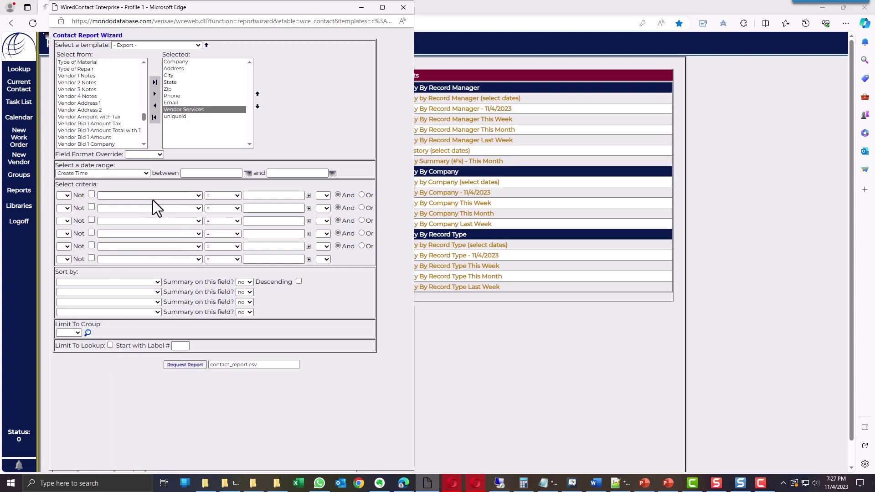
{"action": "left_click", "coordinate": [199, 196]}
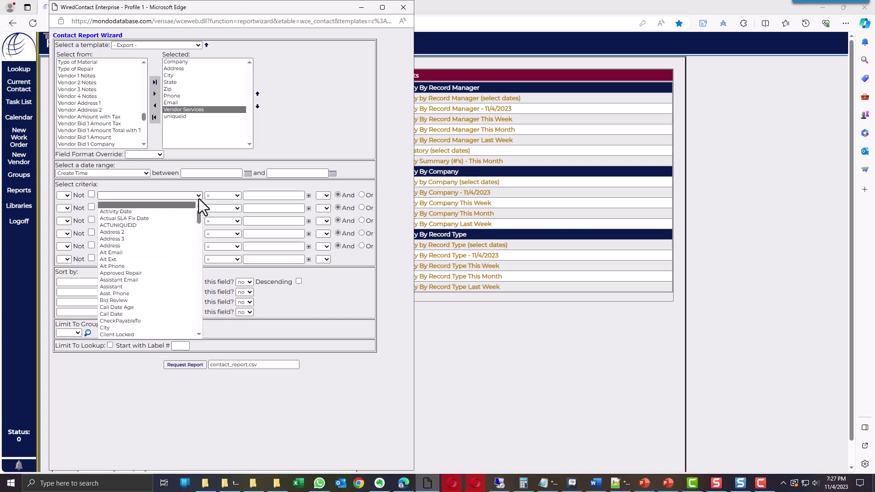
{"action": "key", "text": "r"}
{"action": "scroll", "coordinate": [198, 336], "scroll_direction": "down", "scroll_amount": 2}
{"action": "left_click", "coordinate": [141, 318]}
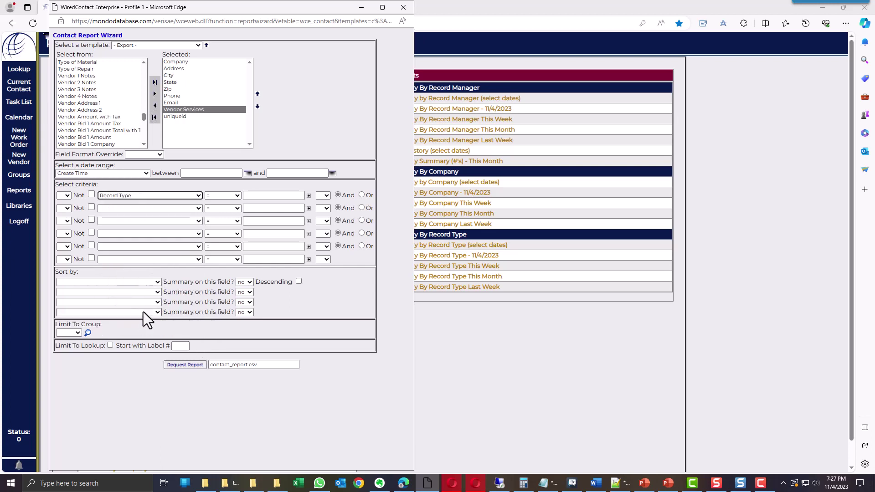
{"action": "left_click", "coordinate": [308, 195]}
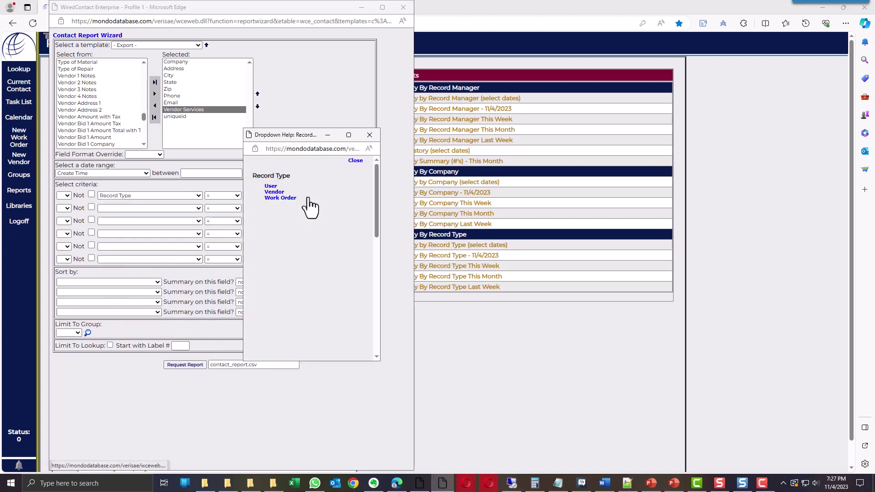
{"action": "left_click", "coordinate": [270, 192]}
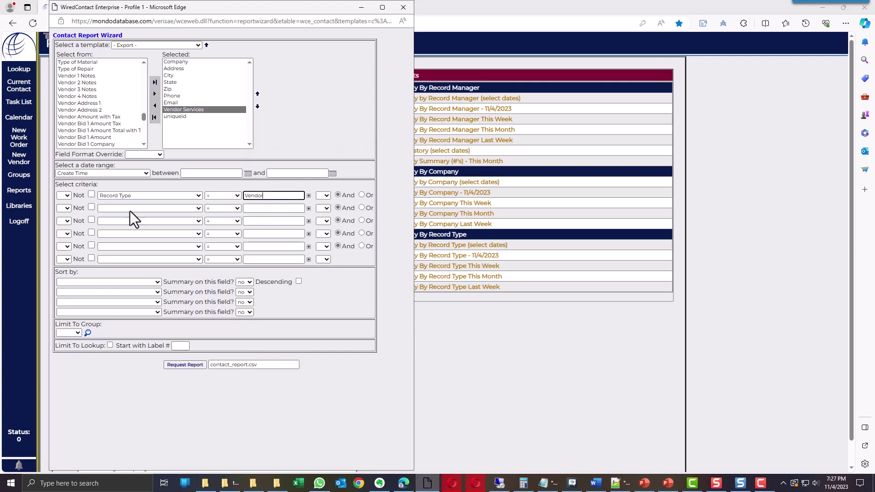
- Set the second criterion to State = FL, joined to the first with And
{"action": "left_click", "coordinate": [165, 209]}
{"action": "type", "text": "state"}
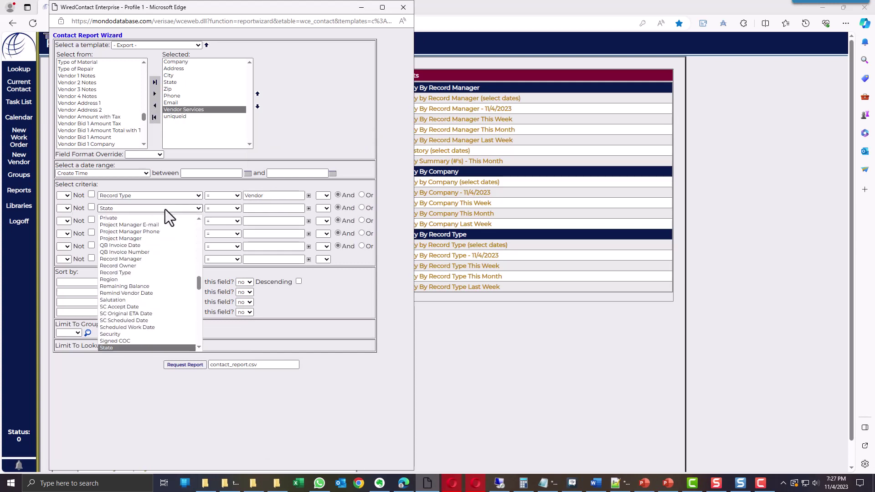
{"action": "left_click", "coordinate": [270, 209]}
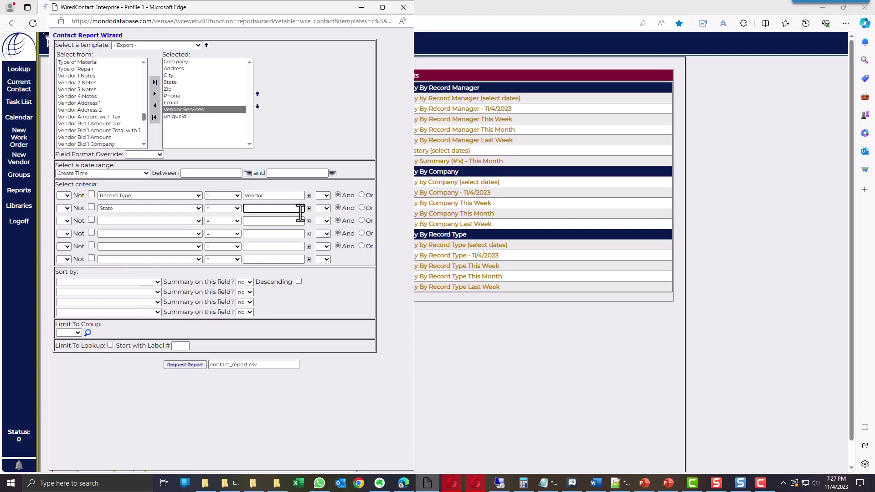
{"action": "left_click", "coordinate": [309, 208]}
{"action": "left_click", "coordinate": [264, 265]}
- Sort the report by the Company field
{"action": "left_click", "coordinate": [126, 282]}
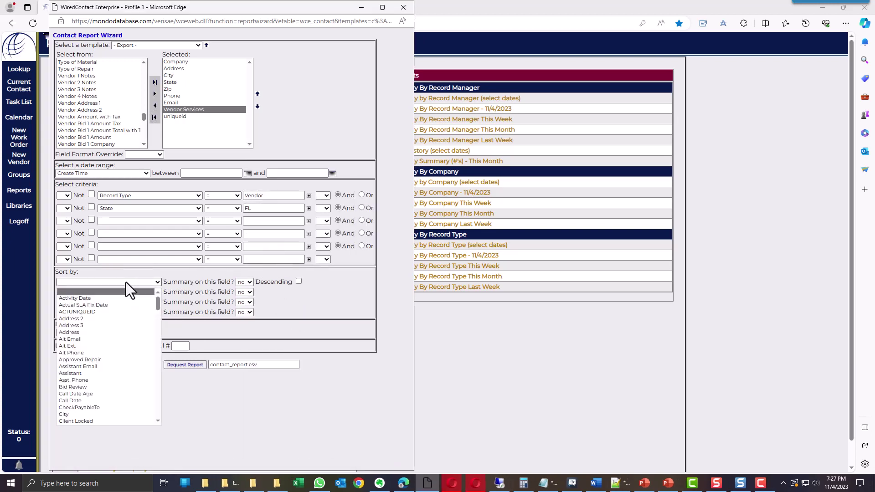
{"action": "type", "text": "company"}
{"action": "key", "text": "Return"}
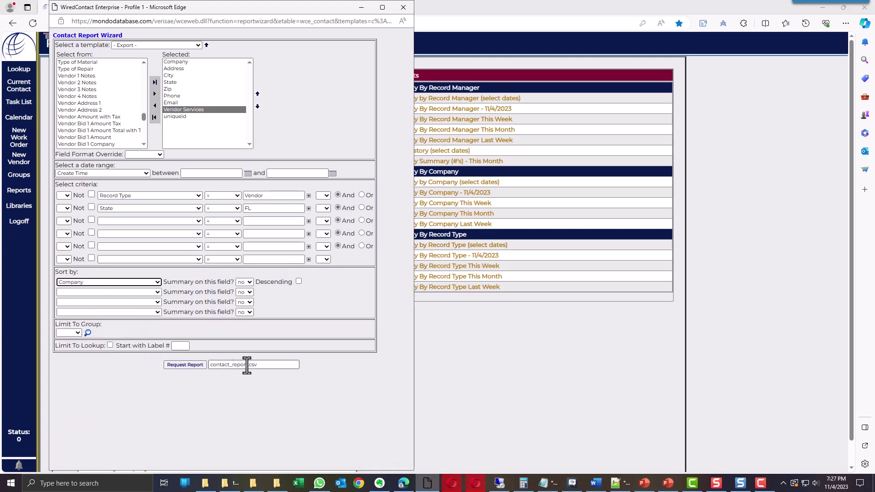
- Name the output file florida_vendors.csv and request the report
{"action": "left_click_drag", "start_coordinate": [248, 364], "coordinate": [211, 366]}
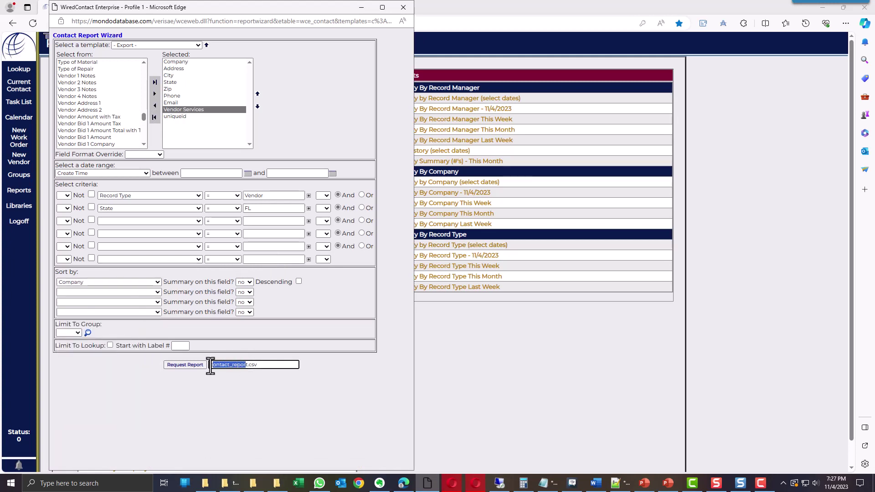
{"action": "key", "text": "BackSpace"}
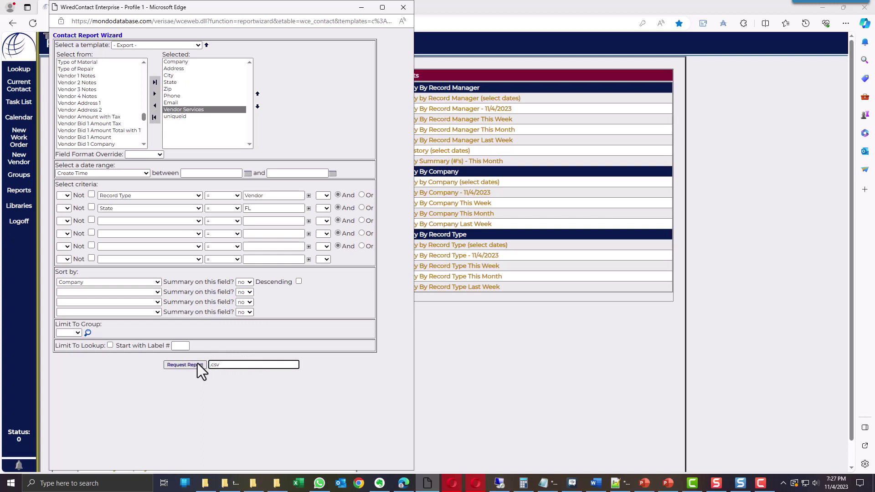
{"action": "type", "text": "florida_vendors"}
{"action": "left_click", "coordinate": [183, 365]}
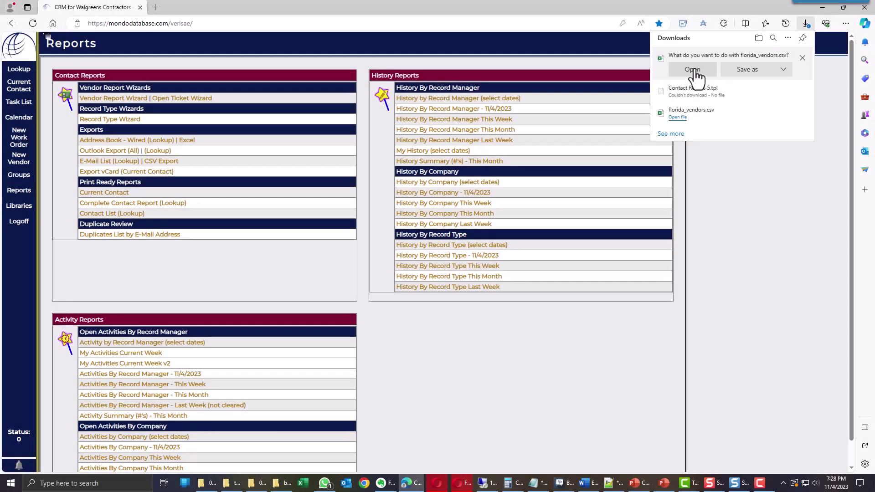
- Open the downloaded florida_vendors.csv file
{"action": "left_click", "coordinate": [695, 72]}
{"action": "double_click", "coordinate": [80, 124]}
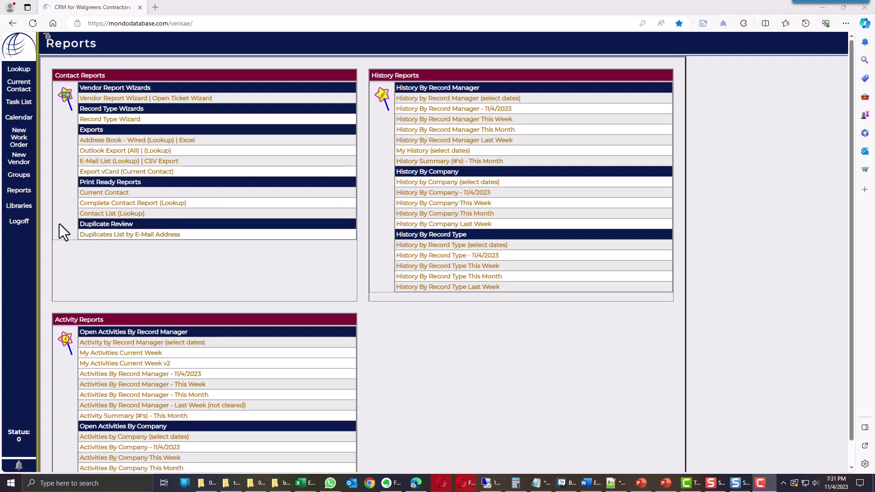
- Open the Reports folder of the personal library to view the saved report files
{"action": "left_click", "coordinate": [24, 209]}
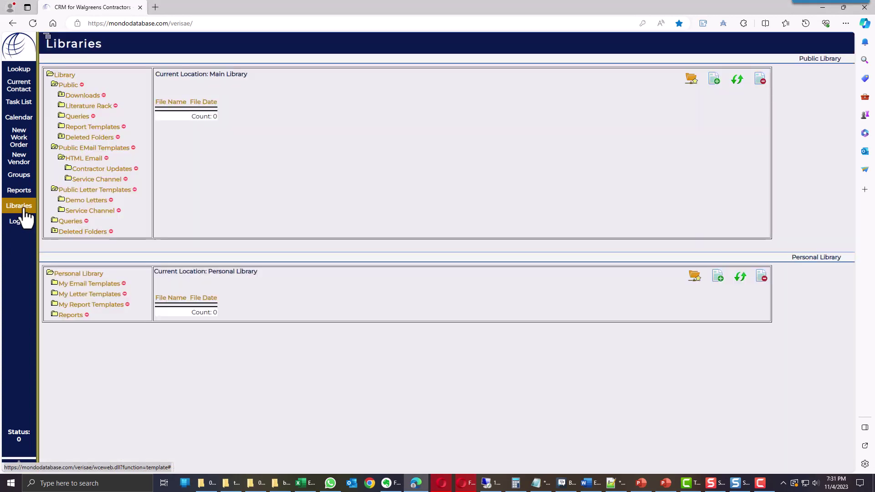
{"action": "left_click", "coordinate": [71, 315]}
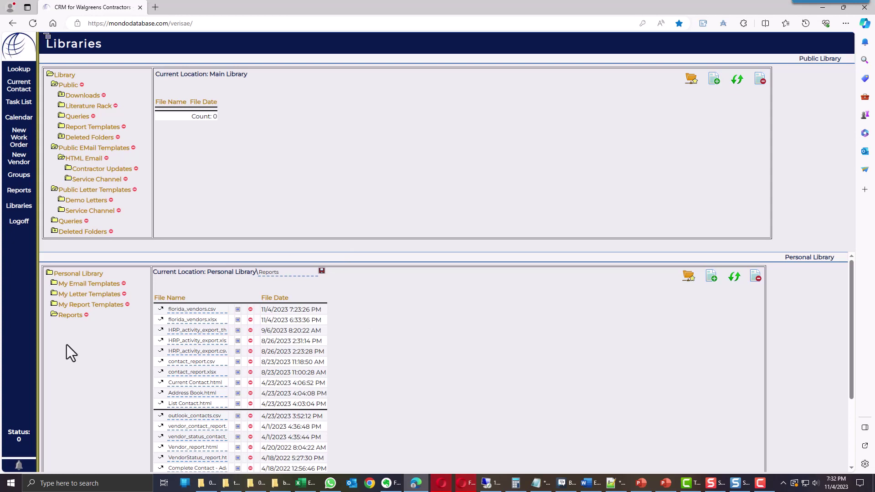
- Open Contact Report.tpl from the personal library's My Report Templates folder to review its saved wizard settings, and close it
{"action": "left_click", "coordinate": [80, 305]}
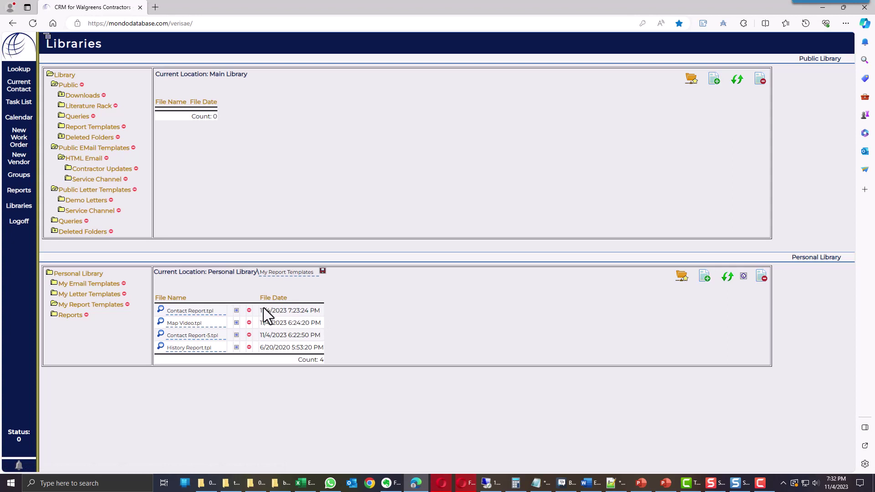
{"action": "left_click", "coordinate": [161, 310]}
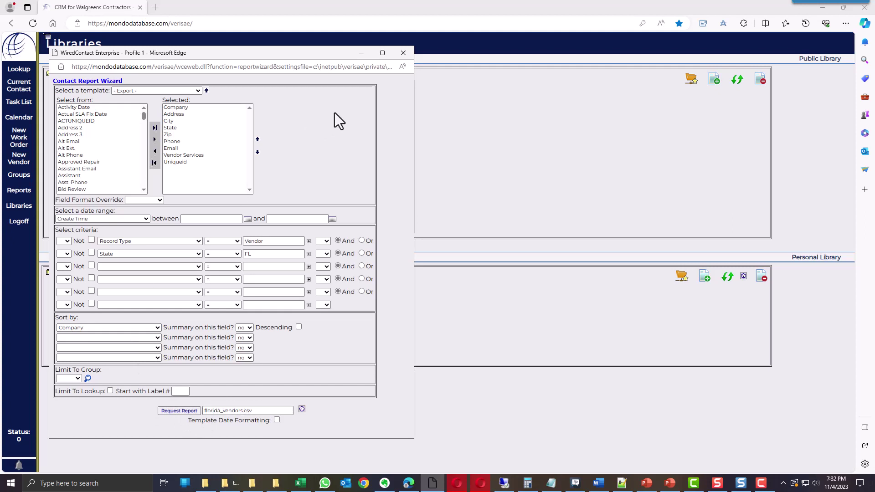
{"action": "left_click", "coordinate": [403, 53]}
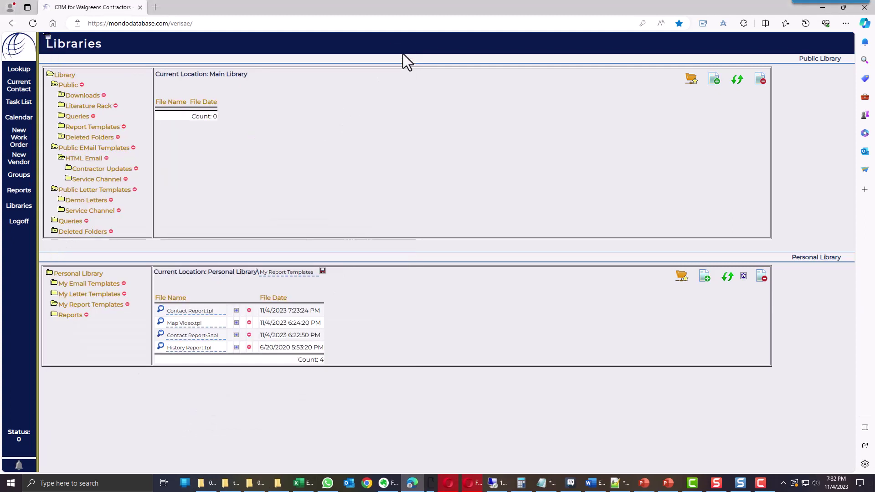
- Rename Contact Report.tpl in the personal library's My Report Templates folder as Google My Maps Vendor
{"action": "left_click", "coordinate": [206, 313]}
{"action": "left_click_drag", "start_coordinate": [206, 313], "coordinate": [162, 315]}
{"action": "type", "text": "Google My Maps Vendor"}
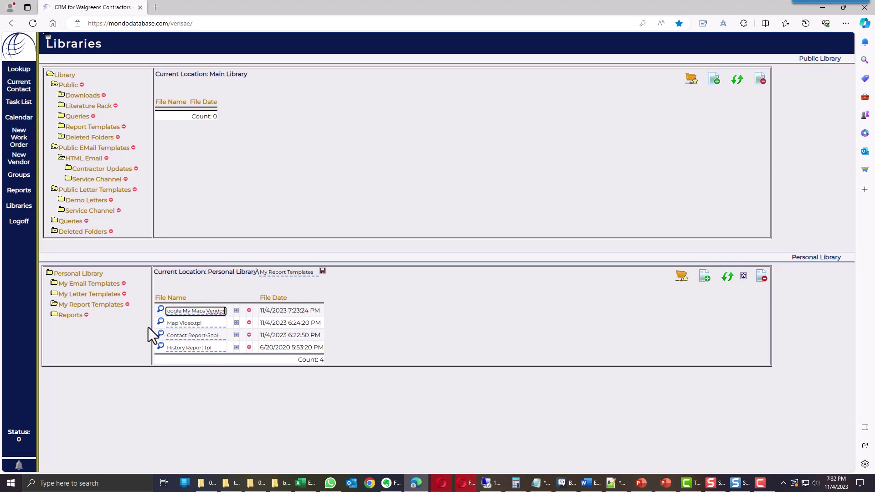
{"action": "left_click", "coordinate": [205, 324]}
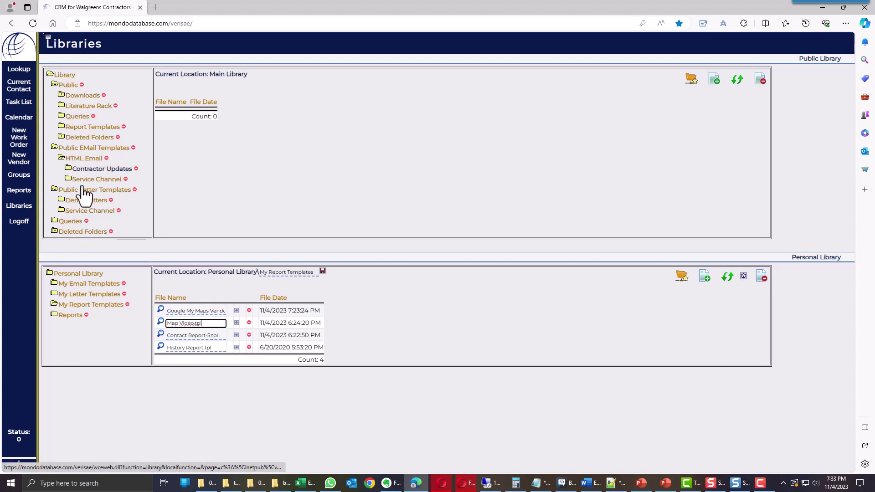
- Create a folder named Report Templates inside the Public folder of the public library
{"action": "left_click", "coordinate": [65, 85]}
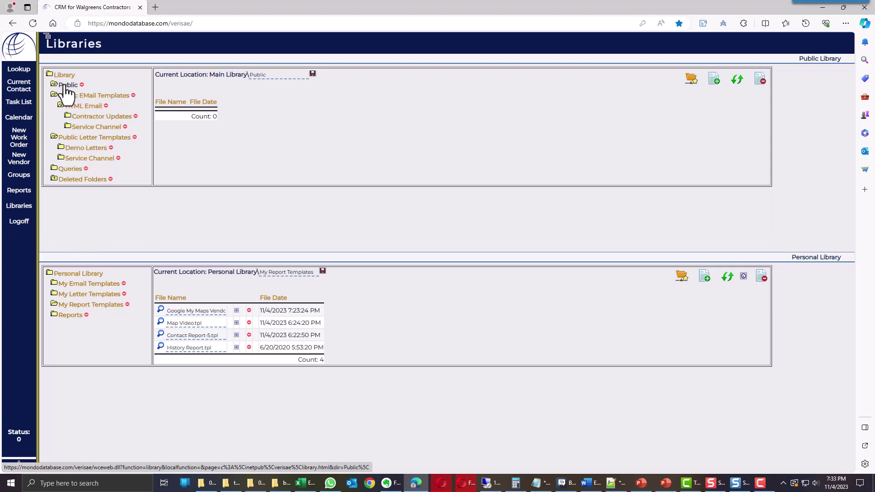
{"action": "left_click", "coordinate": [692, 81]}
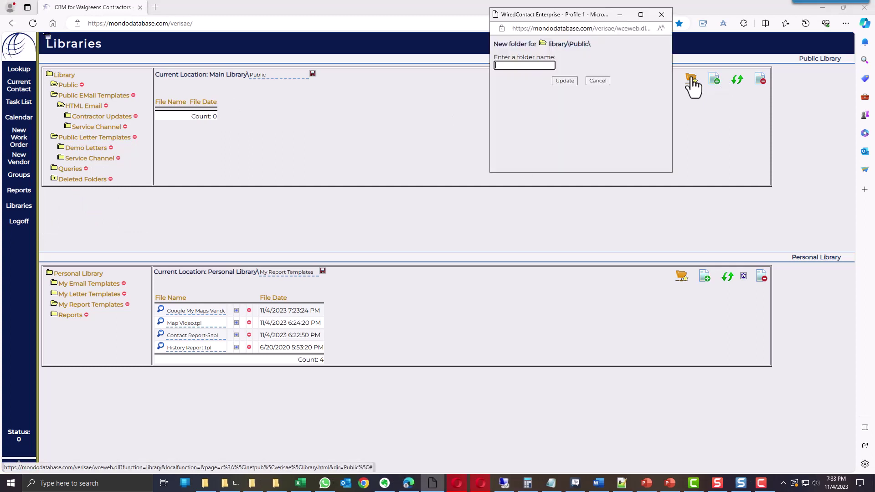
{"action": "type", "text": "Report Templates"}
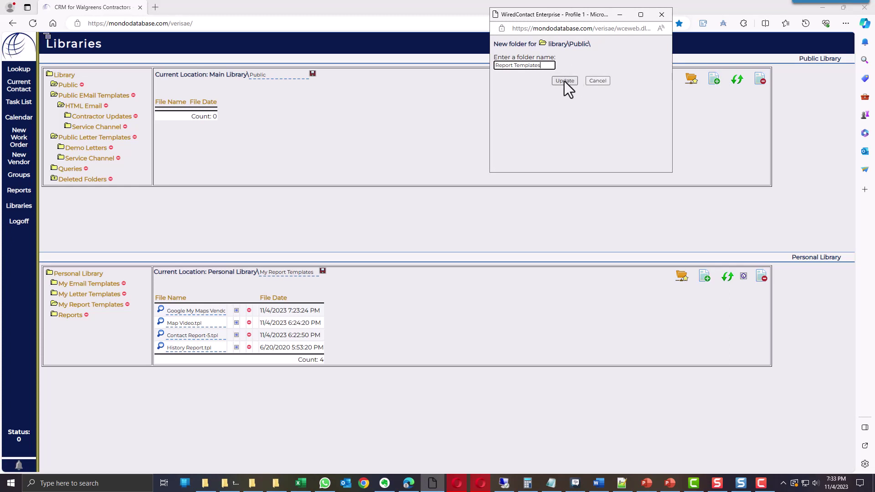
{"action": "left_click", "coordinate": [565, 81]}
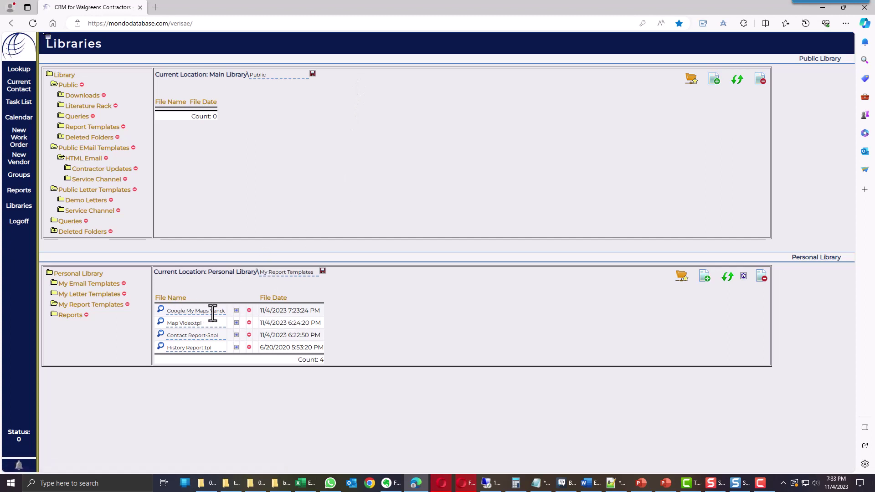
- Move Google My Maps Vendor.tpl from My Report Templates to the public library's Report Templates folder and open that folder
{"action": "left_click", "coordinate": [237, 311]}
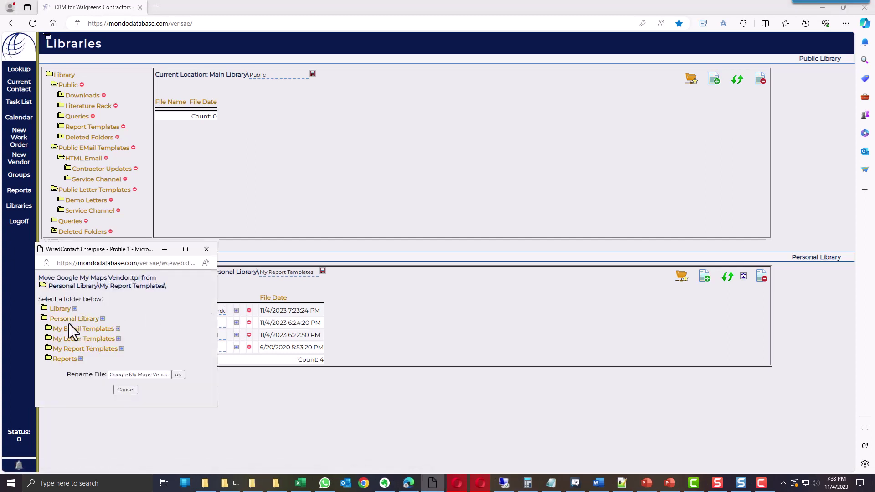
{"action": "left_click", "coordinate": [59, 310]}
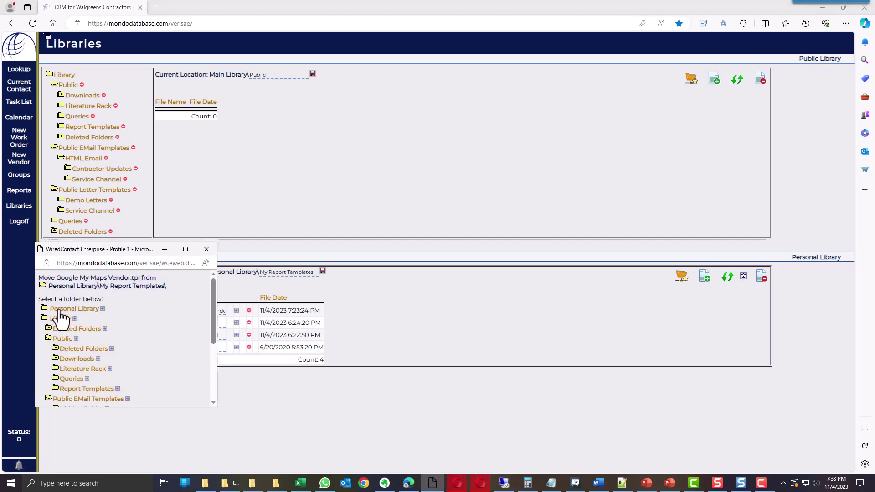
{"action": "scroll", "coordinate": [122, 349], "scroll_direction": "down", "scroll_amount": 1}
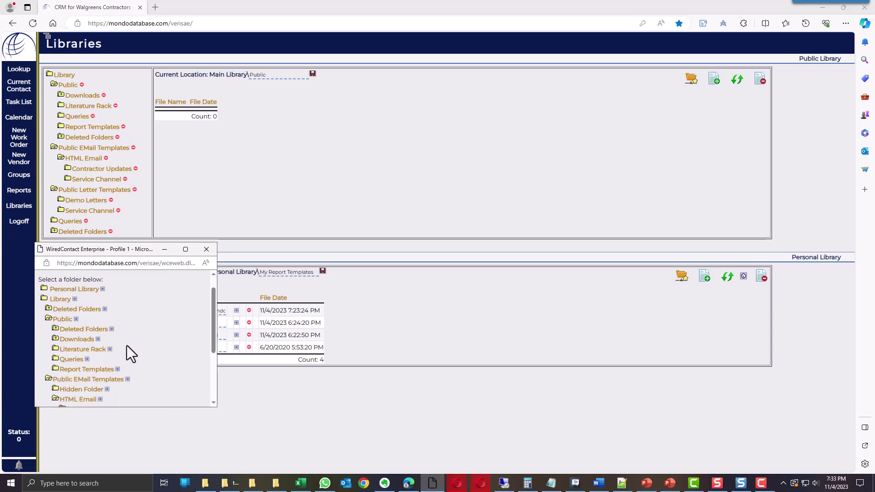
{"action": "left_click", "coordinate": [117, 368]}
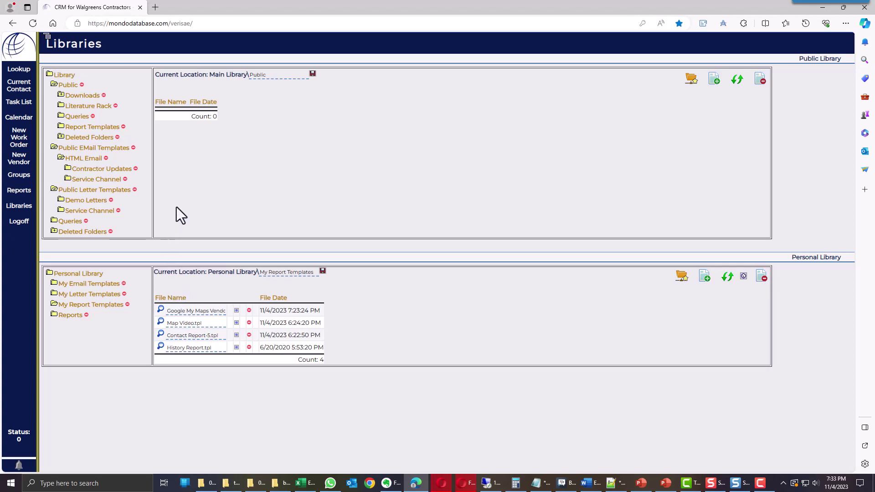
{"action": "left_click", "coordinate": [95, 128]}
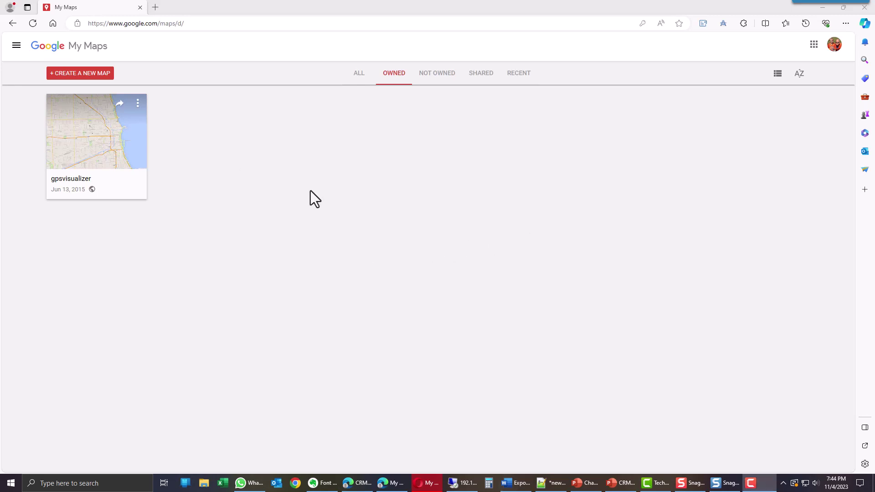
- Create a new map in Google My Maps titled MondoCRM Demo Map with the description Used for the YouTube Training Video
{"action": "left_click", "coordinate": [89, 75]}
{"action": "left_click", "coordinate": [144, 55]}
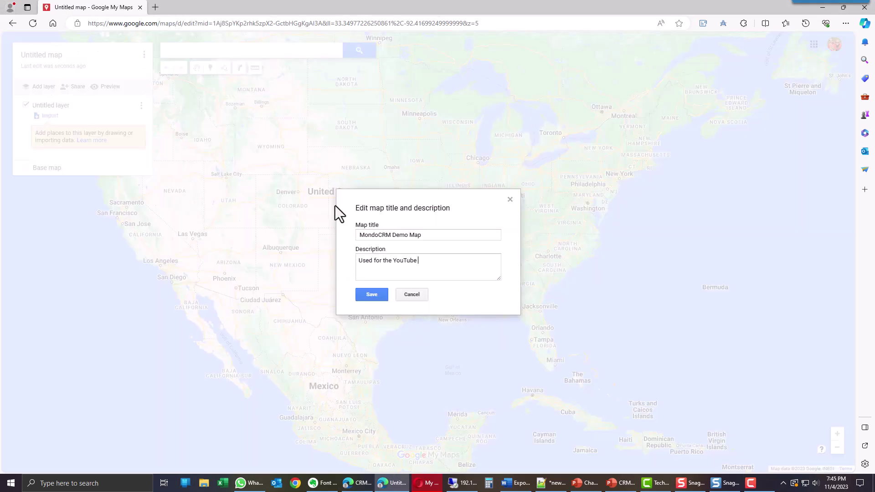
{"action": "type", "text": "Training Video"}
{"action": "left_click", "coordinate": [372, 296]}
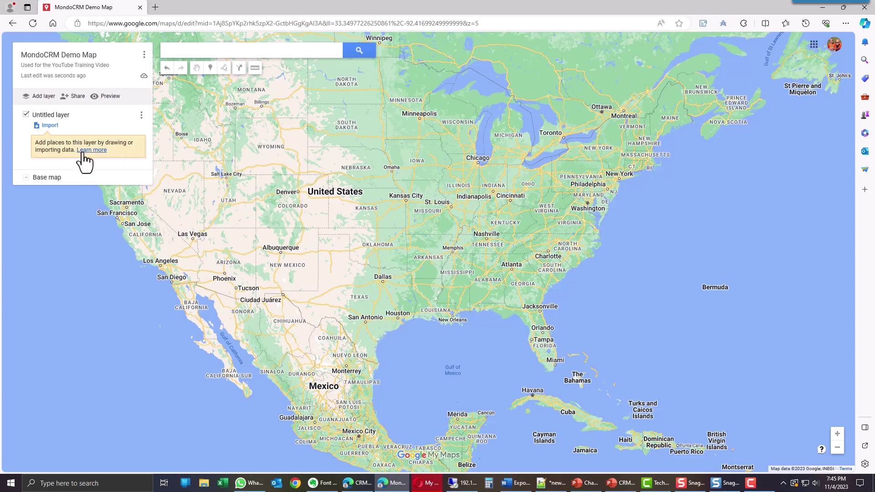
- Import florida_vendors.csv from the Downloads folder into the untitled layer
{"action": "left_click", "coordinate": [51, 128]}
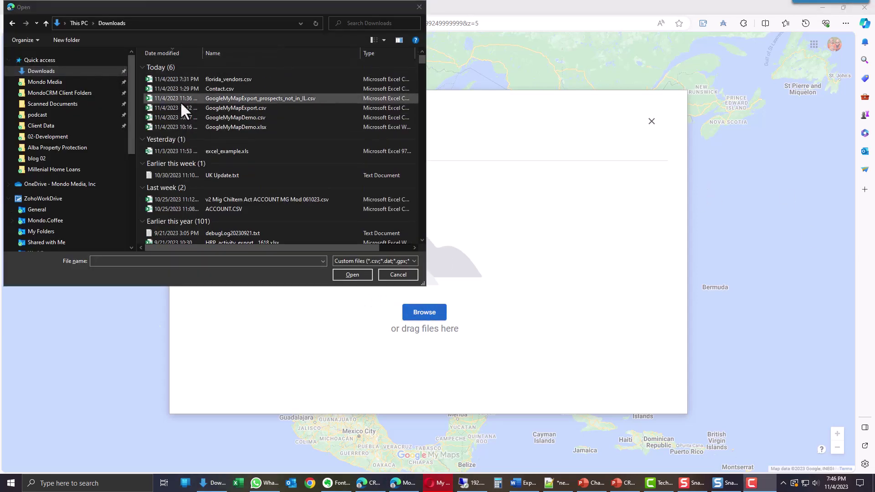
{"action": "left_click", "coordinate": [179, 79]}
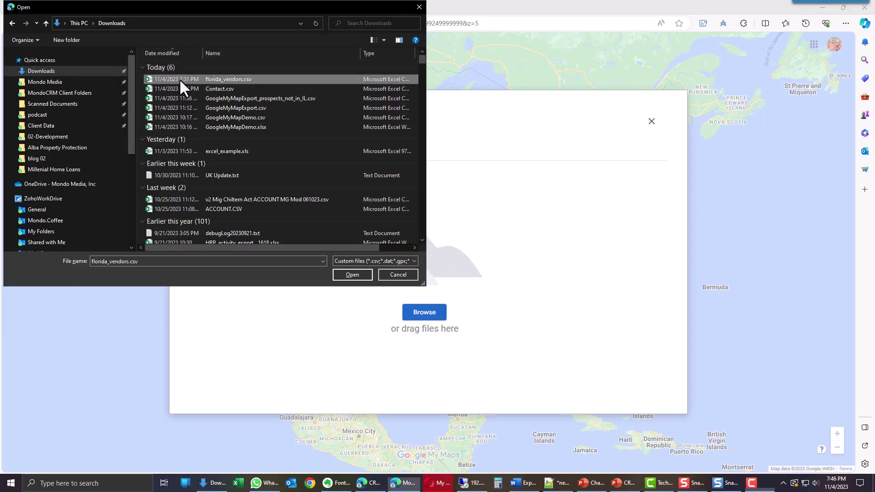
{"action": "left_click", "coordinate": [349, 276]}
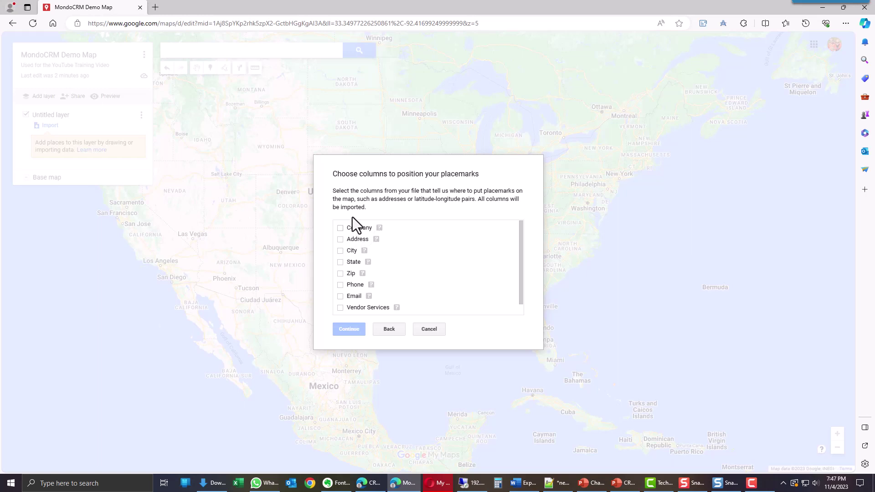
- Position the placemarks by the Address, City, State and Zip columns and title the markers by Company
{"action": "left_click", "coordinate": [340, 239]}
{"action": "left_click", "coordinate": [340, 250]}
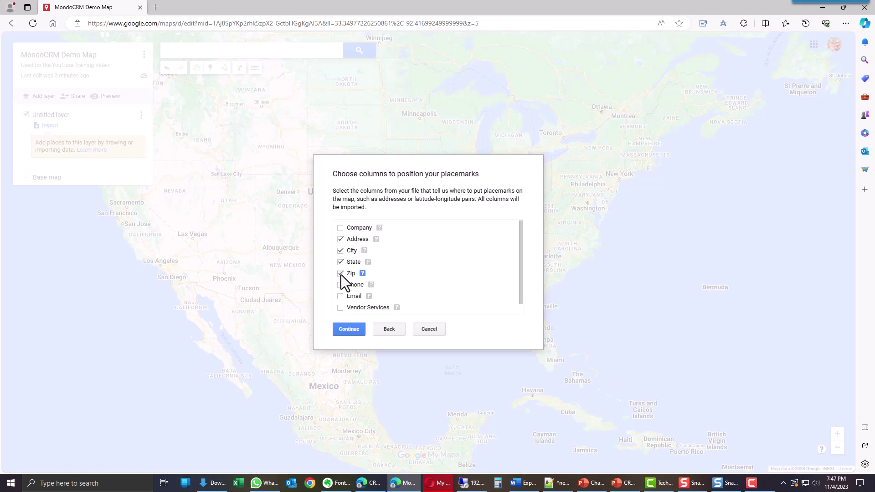
{"action": "left_click", "coordinate": [349, 329]}
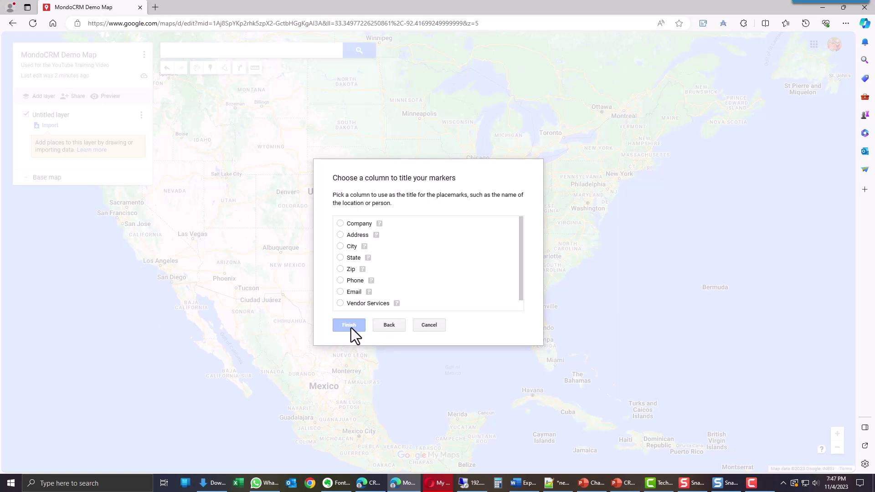
{"action": "left_click", "coordinate": [340, 223]}
{"action": "left_click", "coordinate": [348, 325]}
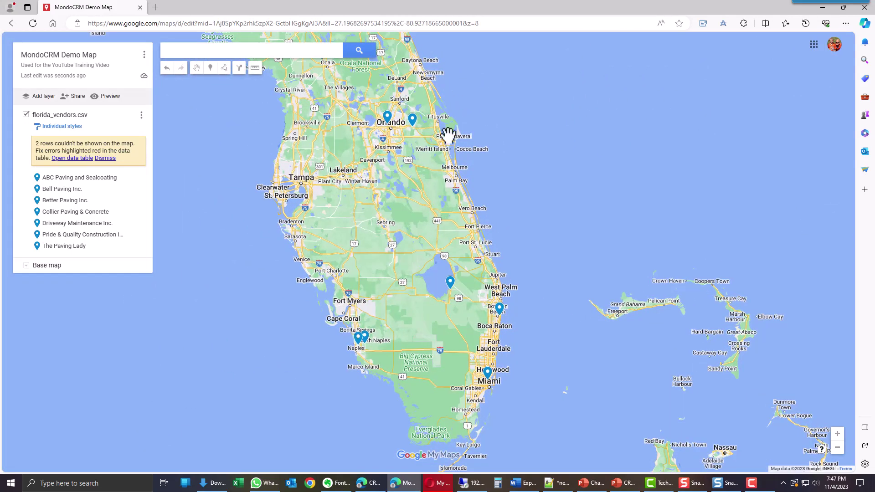
- View the vendor details of several markers, including ABC Paving and Sealcoating, Better Paving Inc. and Collier Paving & Concrete
{"action": "left_click", "coordinate": [386, 121]}
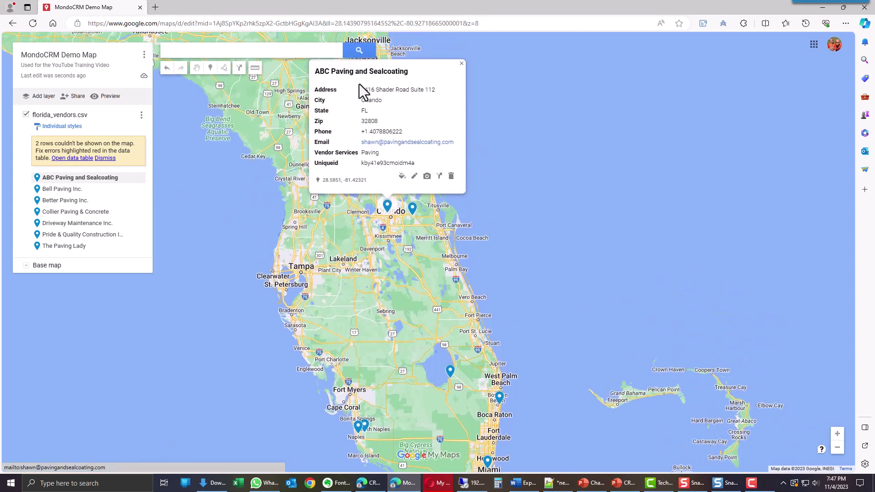
{"action": "left_click", "coordinate": [413, 211]}
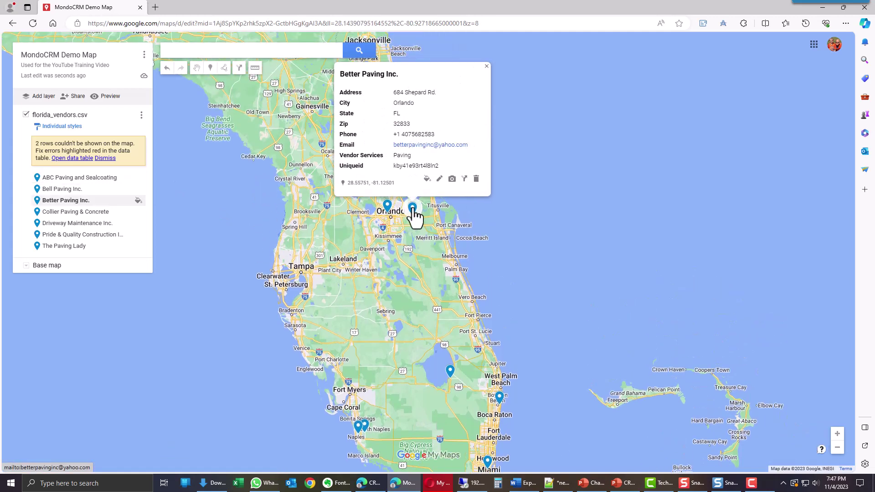
{"action": "left_click", "coordinate": [499, 399]}
{"action": "left_click", "coordinate": [76, 212]}
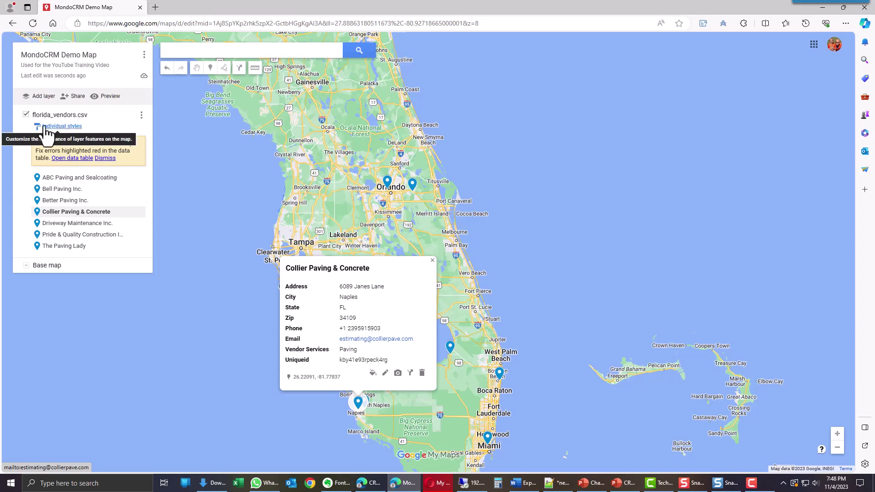
- Examine the layer's data table for the address errors in the highlighted rows and the Uniqueid column, and close it
{"action": "left_click", "coordinate": [69, 158]}
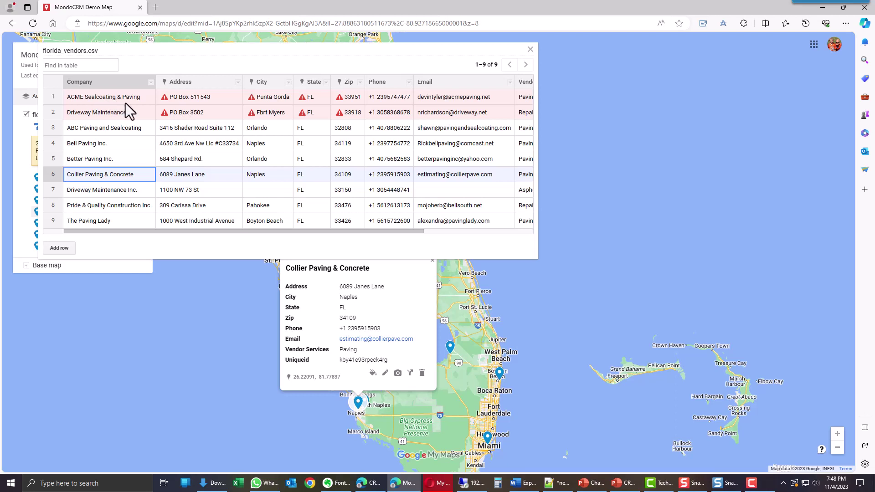
{"action": "left_click", "coordinate": [52, 98]}
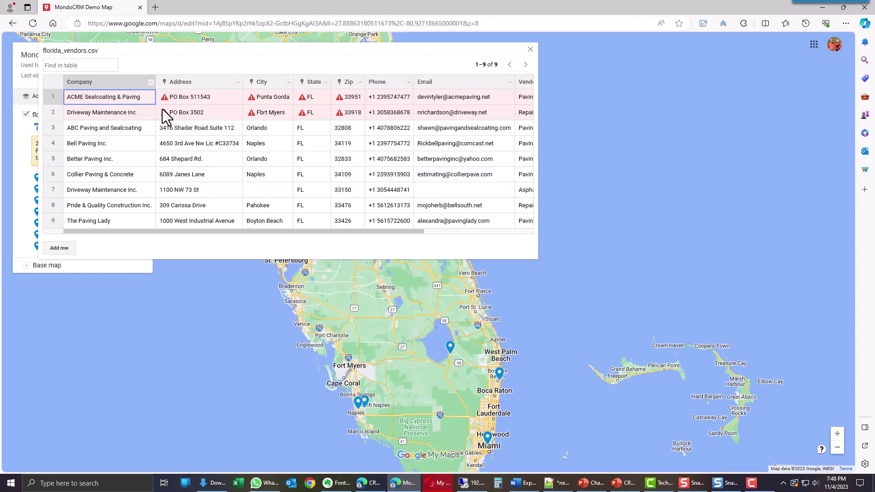
{"action": "left_click", "coordinate": [209, 115]}
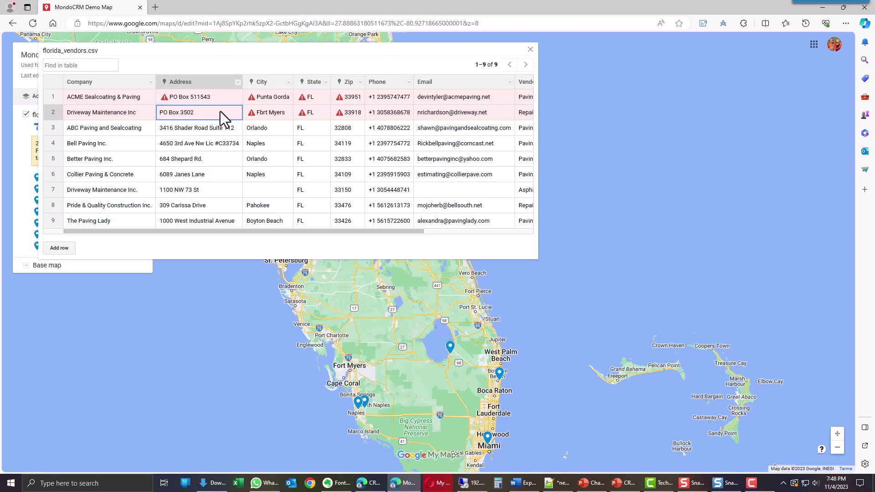
{"action": "left_click", "coordinate": [272, 97]}
{"action": "left_click", "coordinate": [273, 115]}
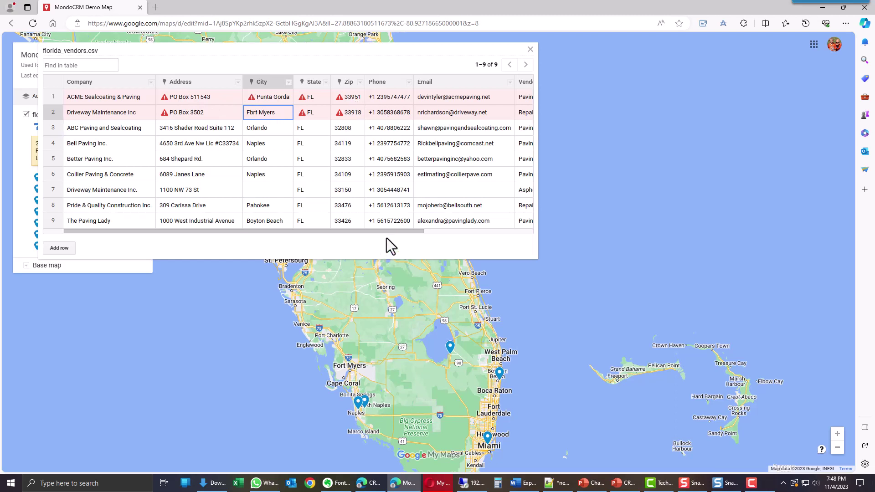
{"action": "left_click_drag", "start_coordinate": [336, 231], "coordinate": [452, 229]}
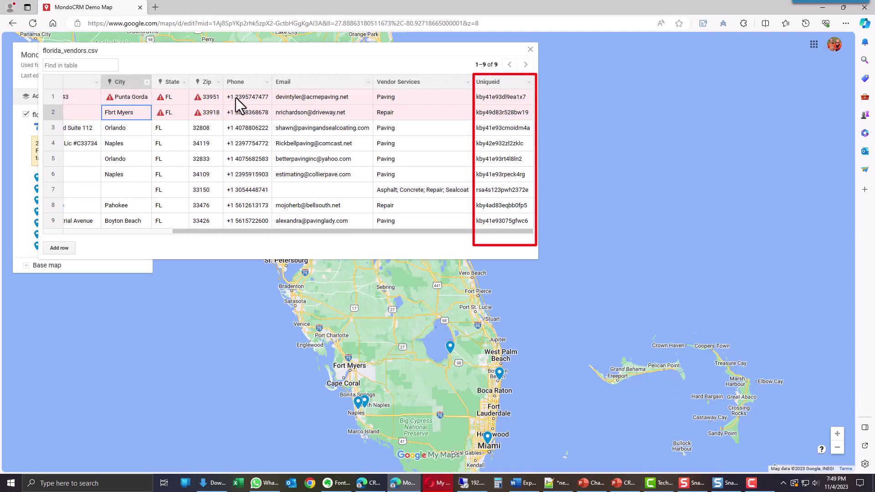
{"action": "left_click", "coordinate": [530, 49]}
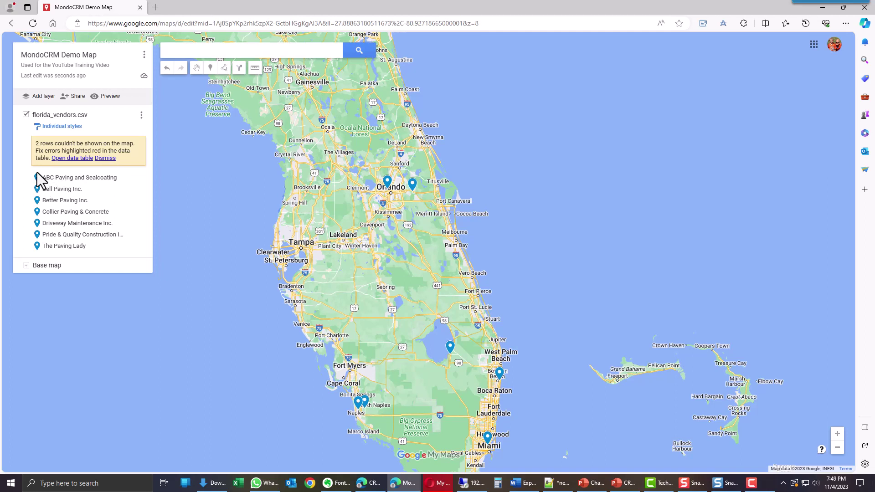
- Rename the florida_vendors.csv layer as WiredContact Sample
{"action": "left_click", "coordinate": [141, 115]}
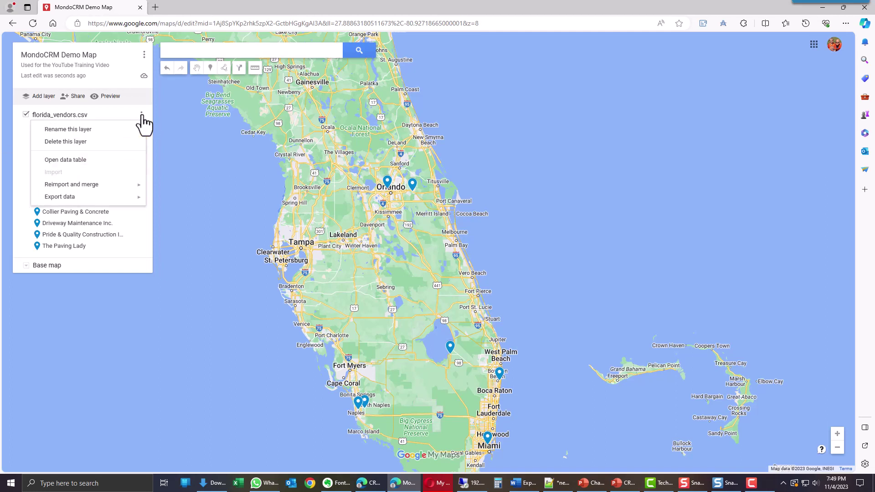
{"action": "left_click", "coordinate": [87, 133]}
{"action": "type", "text": "W"}
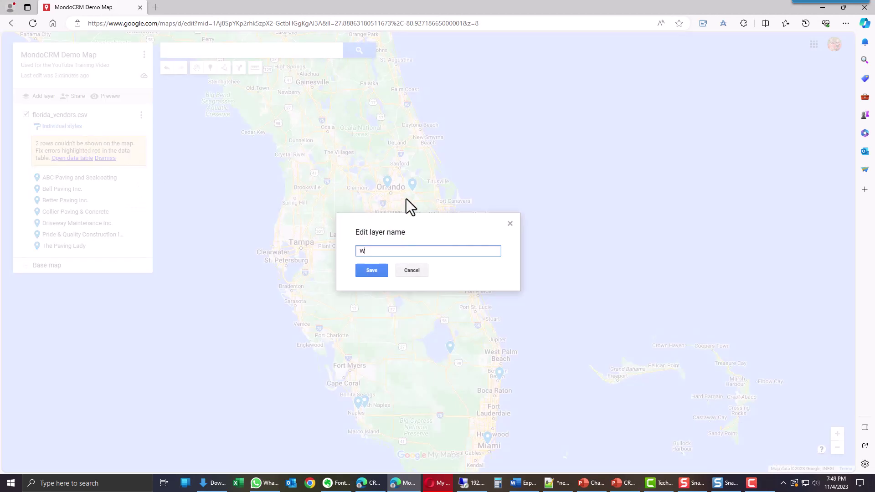
{"action": "type", "text": "iredContact Sample"}
{"action": "key", "text": "Return"}
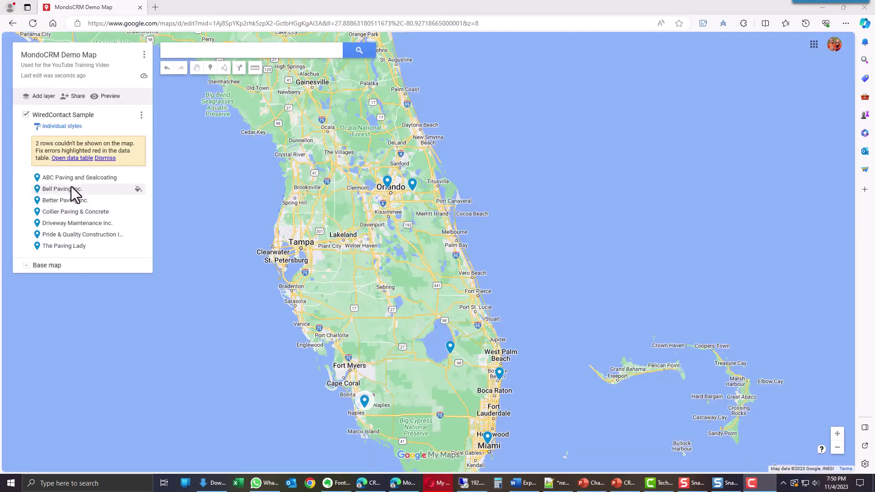
- Group the places of the WiredContact Sample layer by Vendor Services
{"action": "left_click", "coordinate": [62, 127]}
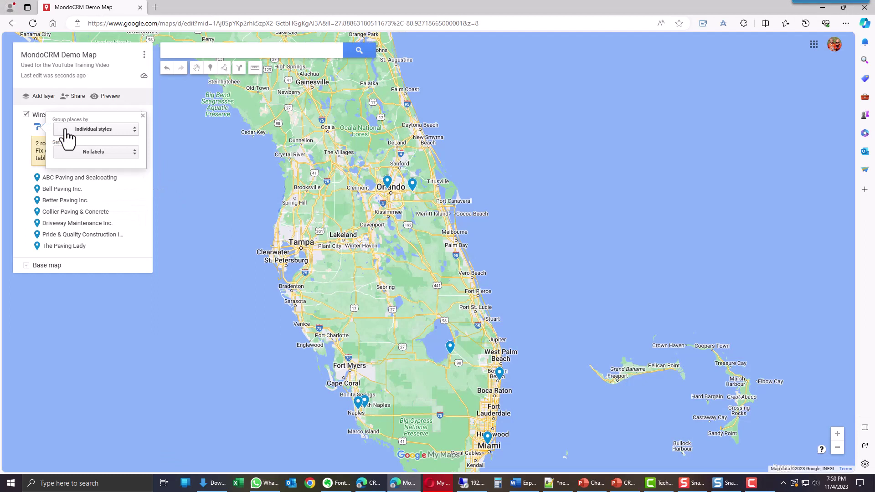
{"action": "left_click", "coordinate": [108, 129]}
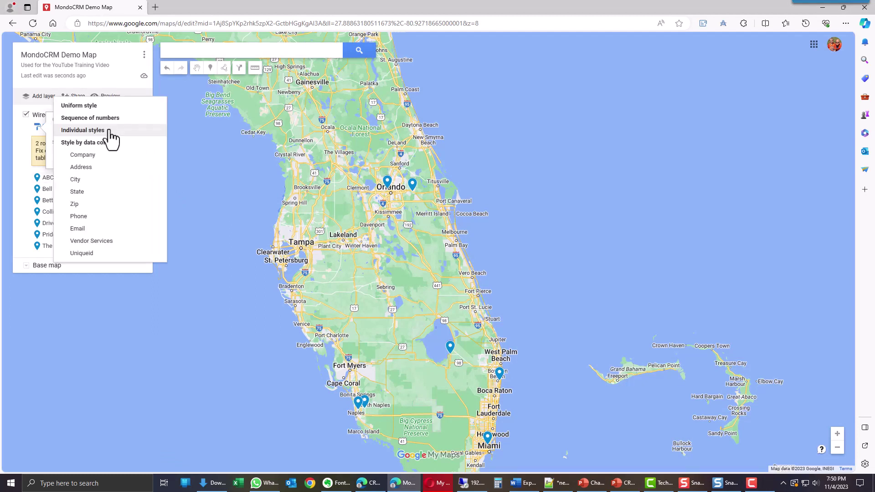
{"action": "left_click", "coordinate": [91, 241]}
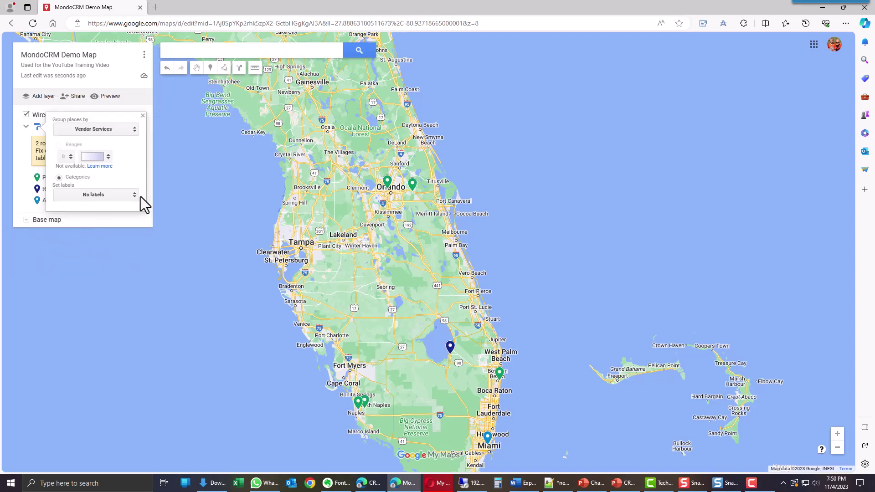
- Label the map markers with Vendor Services and inspect the markers near Naples
{"action": "left_click", "coordinate": [117, 195]}
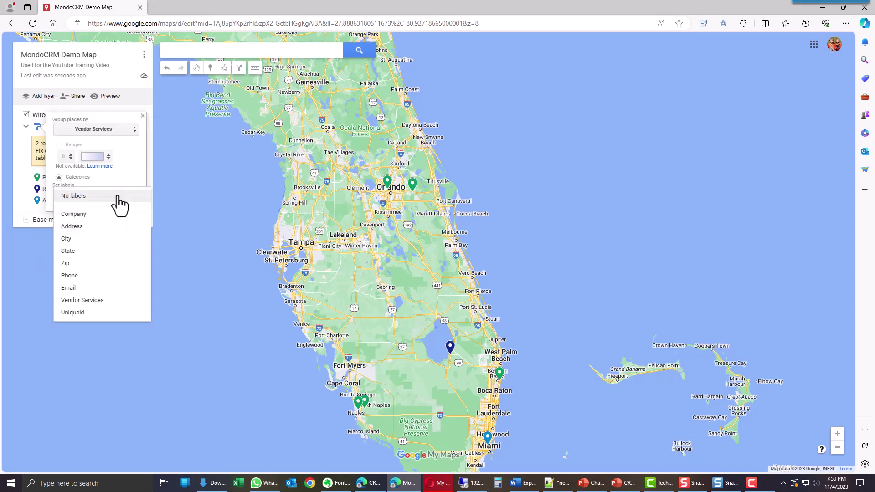
{"action": "left_click", "coordinate": [82, 300]}
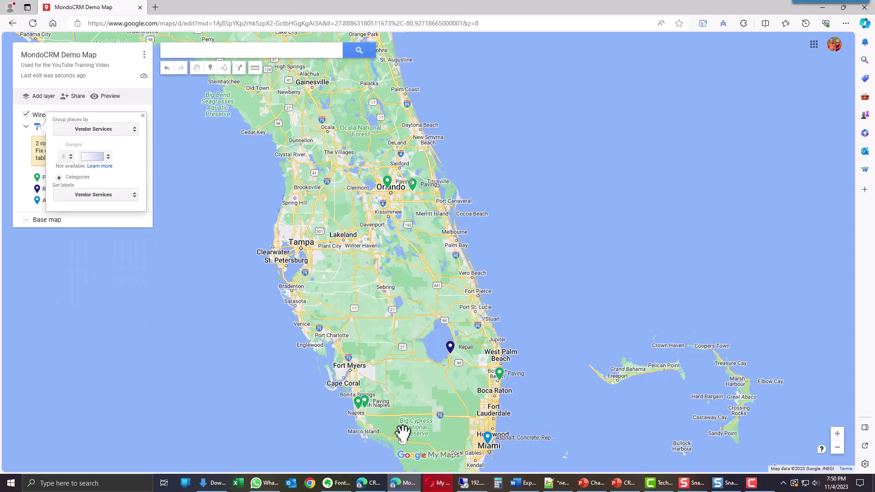
{"action": "scroll", "coordinate": [381, 416], "scroll_direction": "up", "scroll_amount": 2}
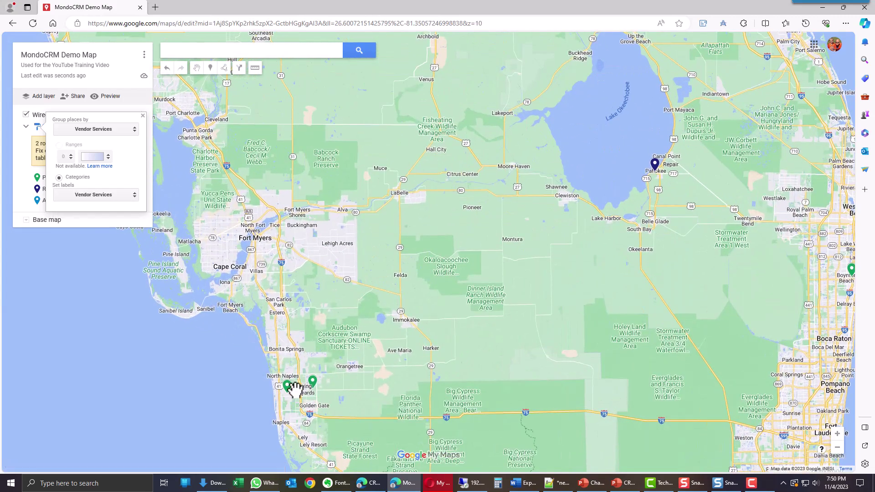
{"action": "scroll", "coordinate": [310, 391], "scroll_direction": "up", "scroll_amount": 1}
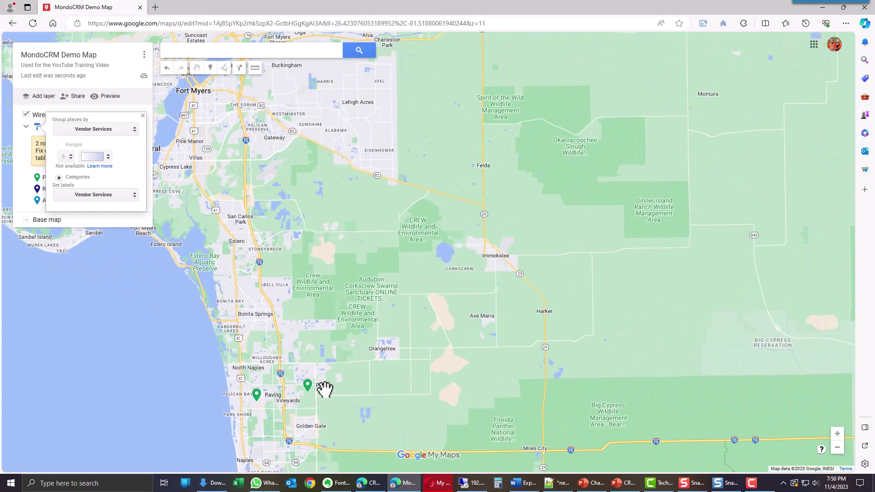
- Set the marker labels to Company and close the layer's style settings
{"action": "left_click", "coordinate": [103, 198]}
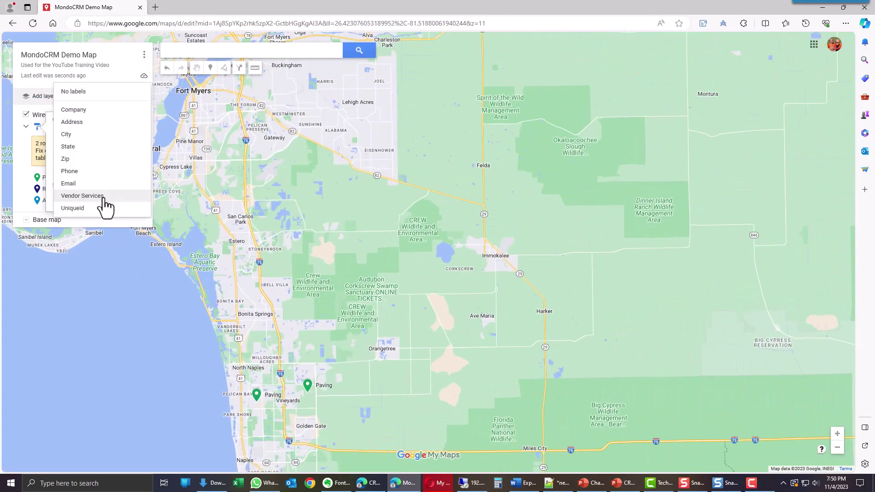
{"action": "left_click", "coordinate": [102, 112]}
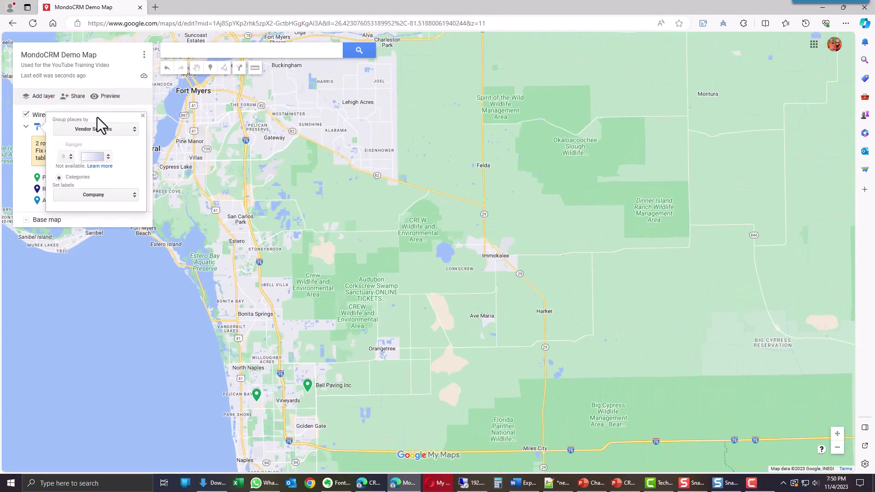
{"action": "left_click", "coordinate": [143, 116]}
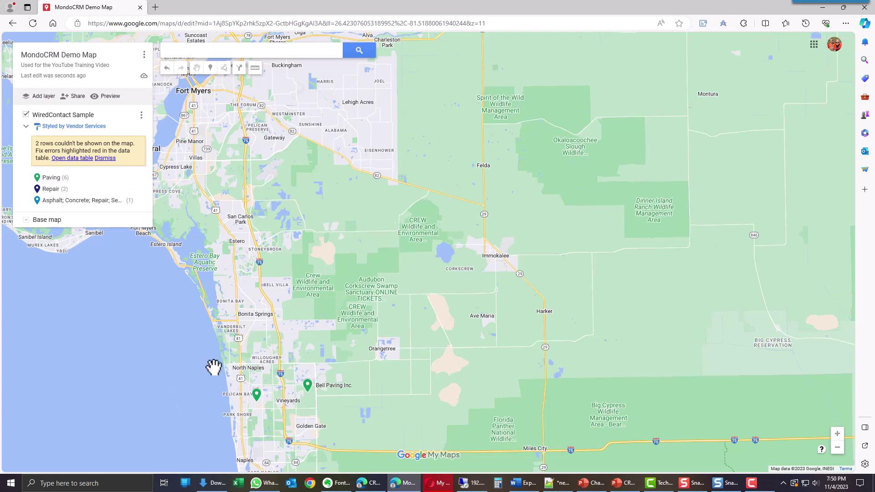
- Measure the distance from the Boynton Beach area marker to Port St. Lucie
{"action": "scroll", "coordinate": [467, 216], "scroll_direction": "down", "scroll_amount": 2}
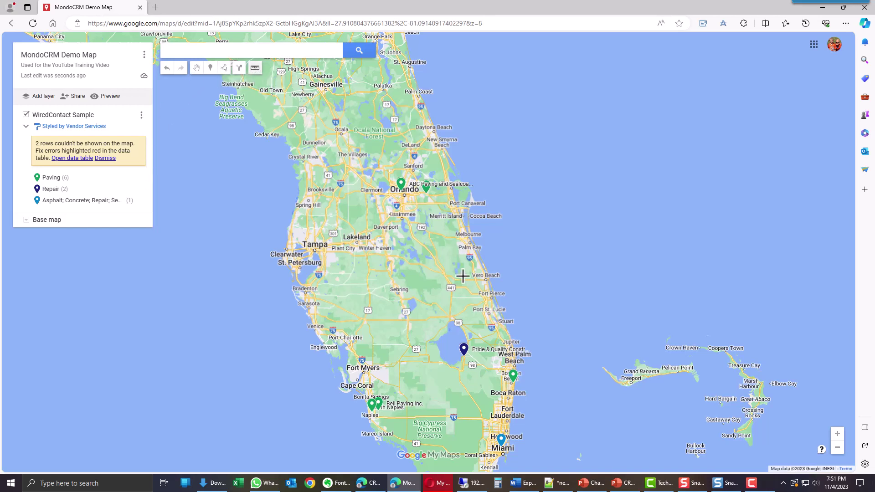
{"action": "left_click", "coordinate": [505, 378]}
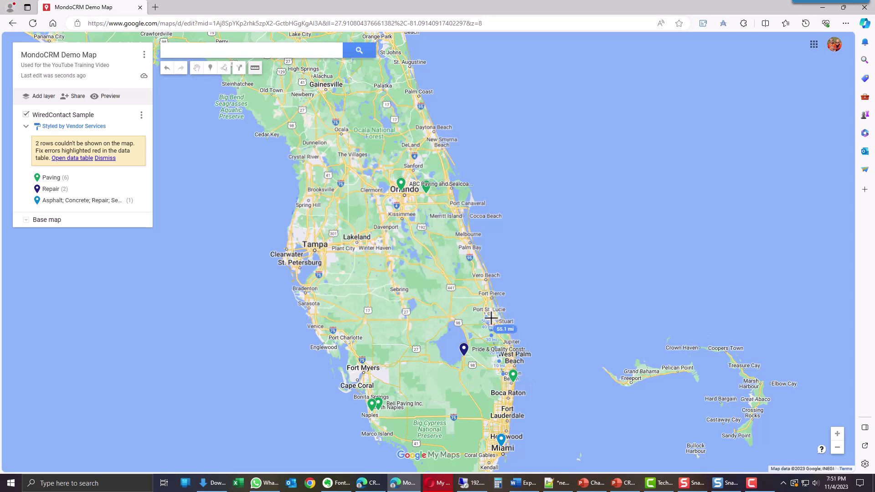
{"action": "double_click", "coordinate": [485, 314]}
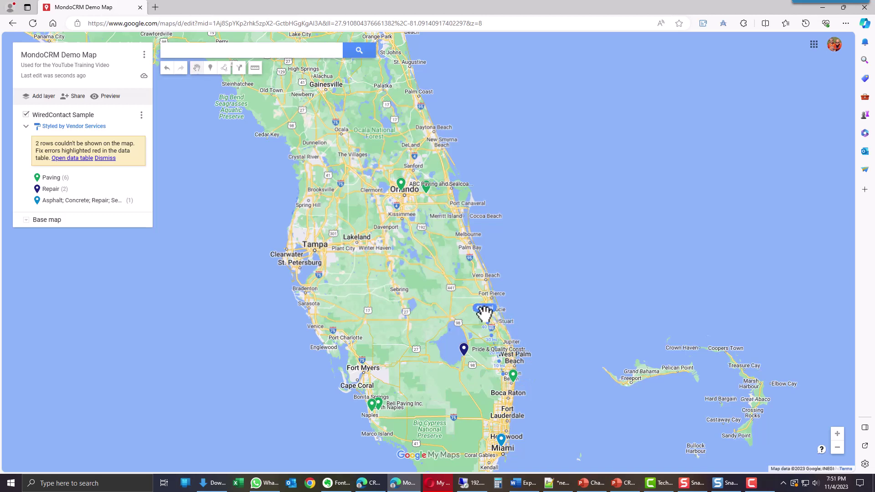
{"action": "left_click", "coordinate": [837, 433]}
{"action": "left_click_drag", "start_coordinate": [644, 395], "coordinate": [520, 234]}
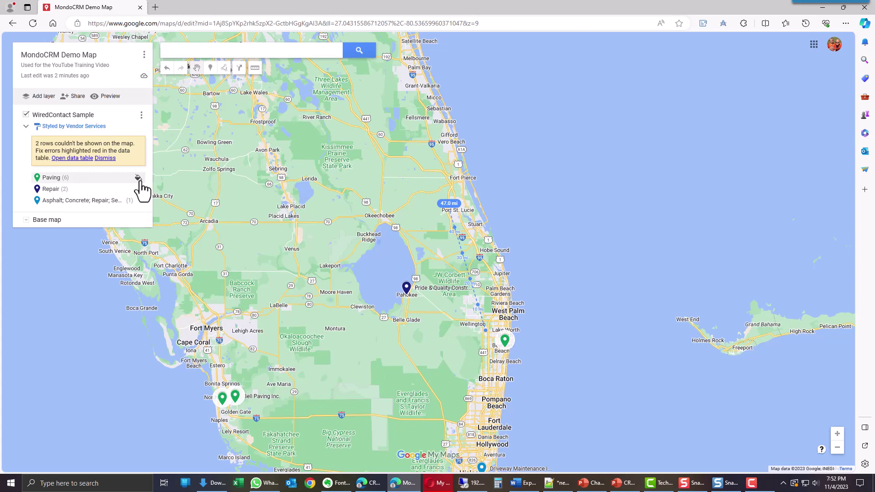
- Review the highlighted error rows in the layer's data table and close it
{"action": "scroll", "coordinate": [279, 226], "scroll_direction": "down", "scroll_amount": 1}
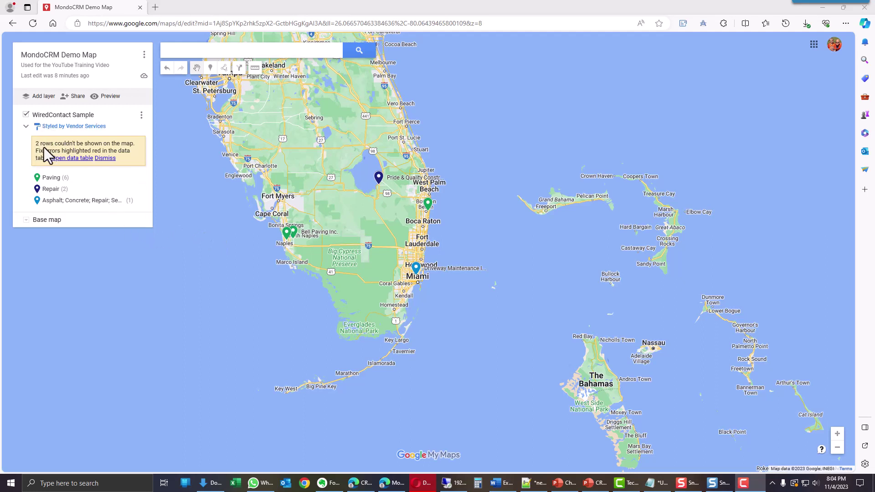
{"action": "left_click", "coordinate": [73, 158]}
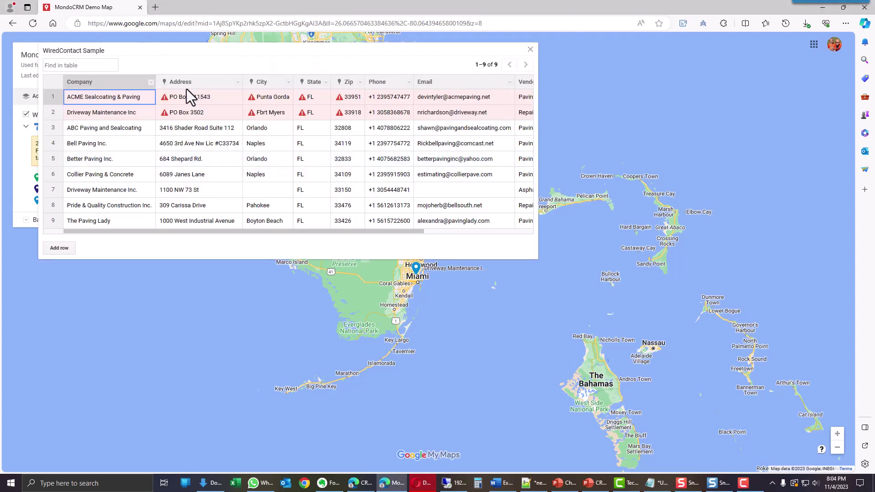
{"action": "left_click", "coordinate": [530, 50]}
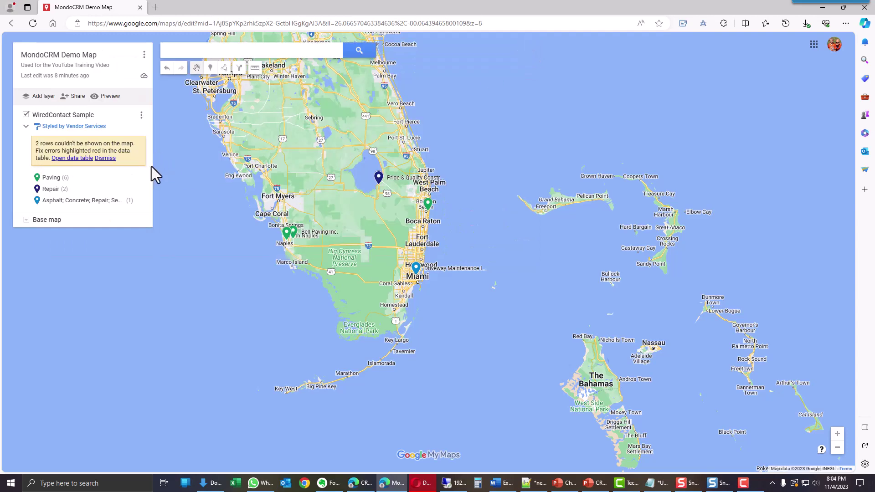
- Reimport florida_vendors_update.csv from Downloads into the WiredContact Sample layer with the Update matching items option
{"action": "left_click", "coordinate": [142, 116]}
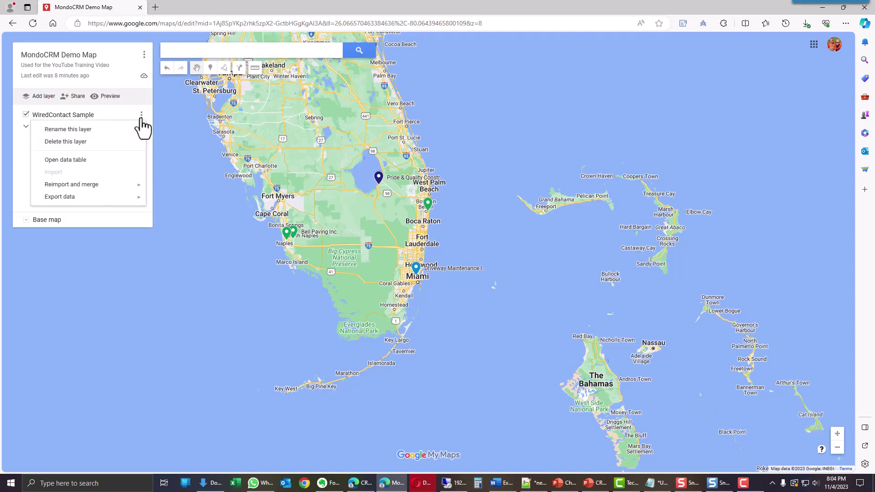
{"action": "mouse_move", "coordinate": [112, 186]}
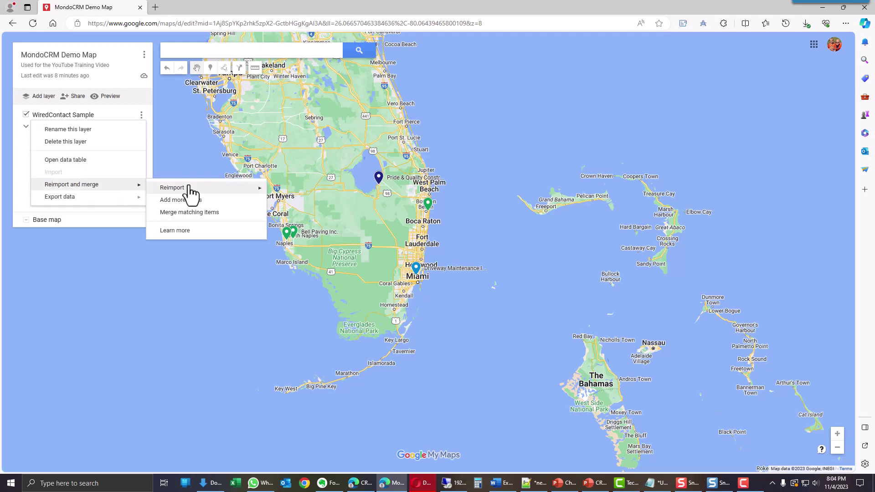
{"action": "mouse_move", "coordinate": [188, 190]}
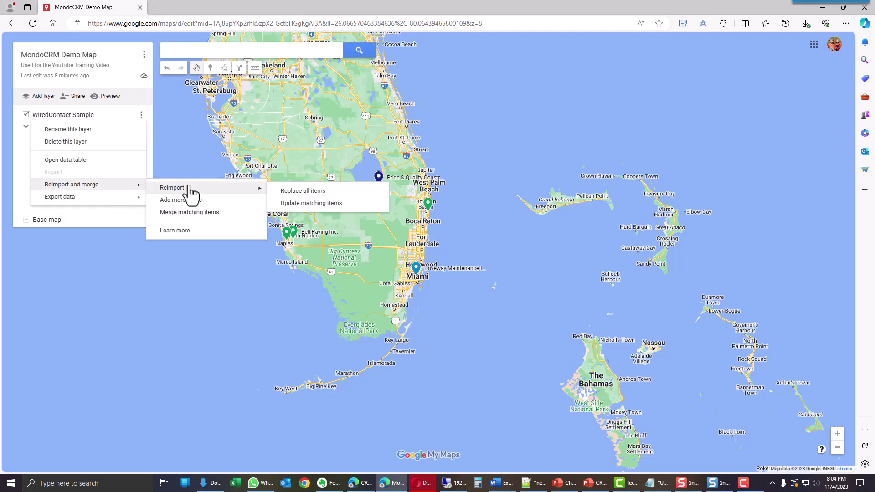
{"action": "left_click", "coordinate": [313, 207]}
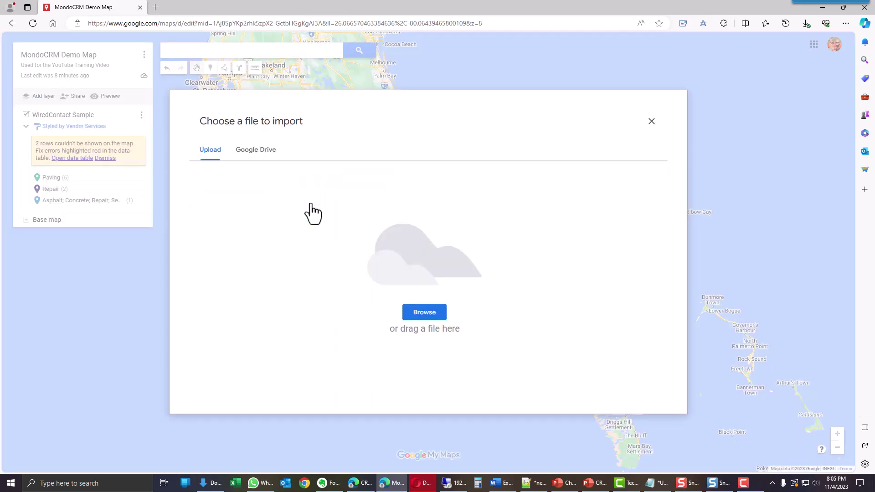
{"action": "left_click", "coordinate": [422, 317]}
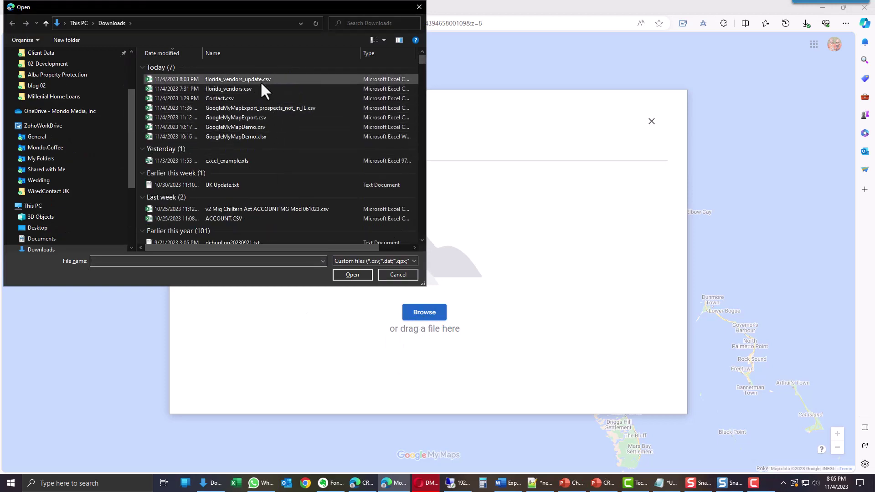
{"action": "left_click", "coordinate": [261, 81]}
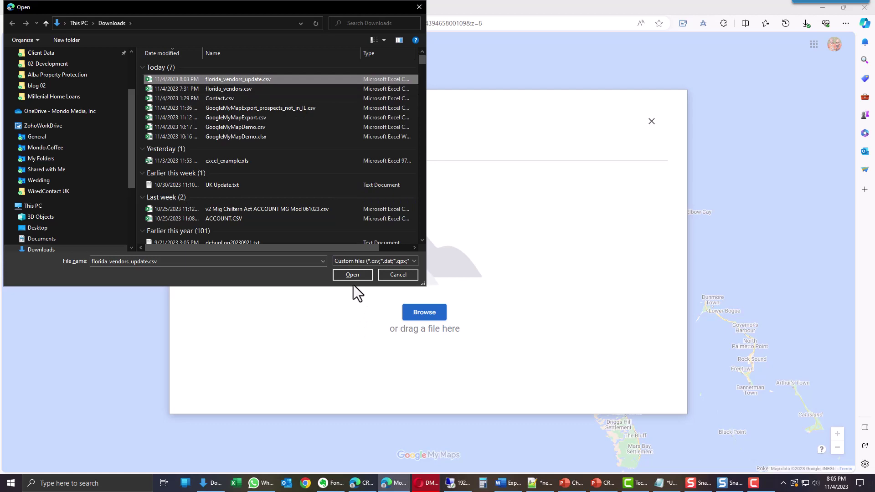
{"action": "left_click", "coordinate": [352, 274]}
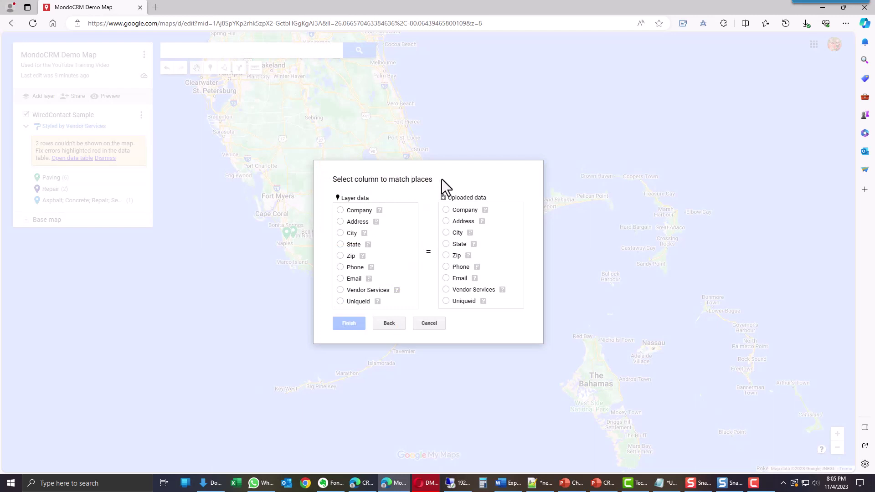
- Match the layer data to the uploaded data by Uniqueid and finish updating the layer
{"action": "left_click", "coordinate": [340, 302]}
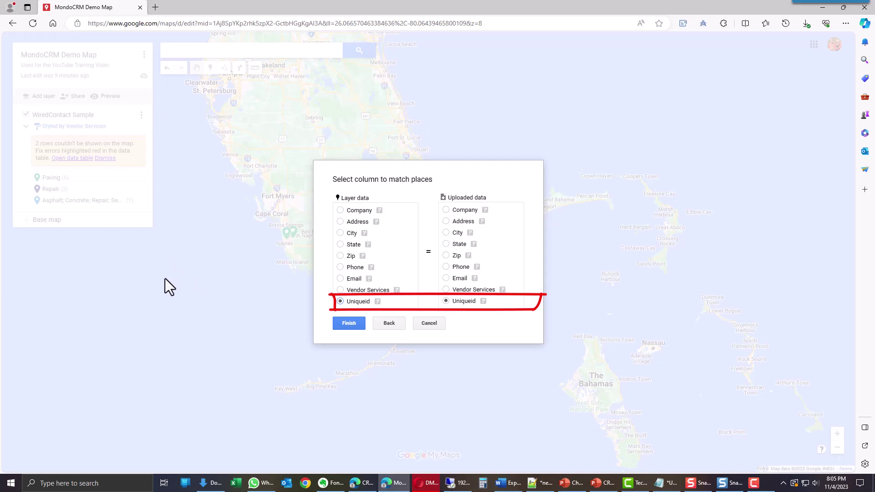
{"action": "left_click", "coordinate": [348, 323]}
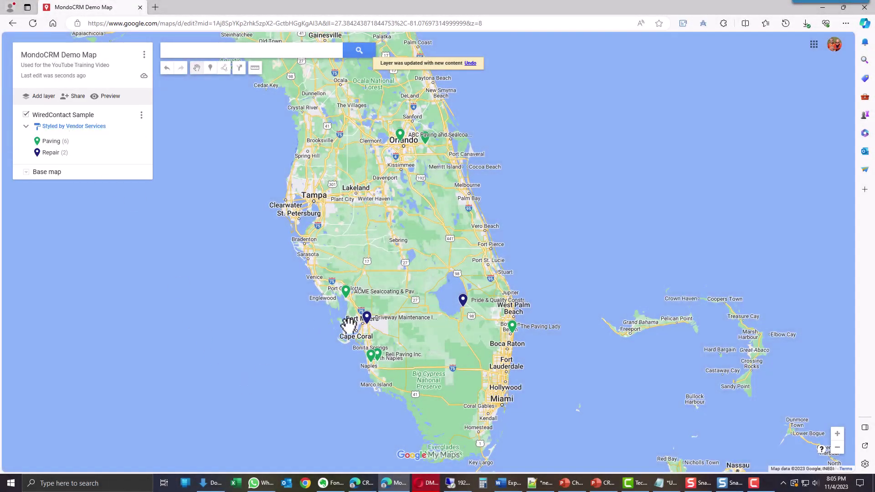
{"action": "scroll", "coordinate": [345, 286], "scroll_direction": "up", "scroll_amount": 2}
{"action": "left_click", "coordinate": [360, 264]}
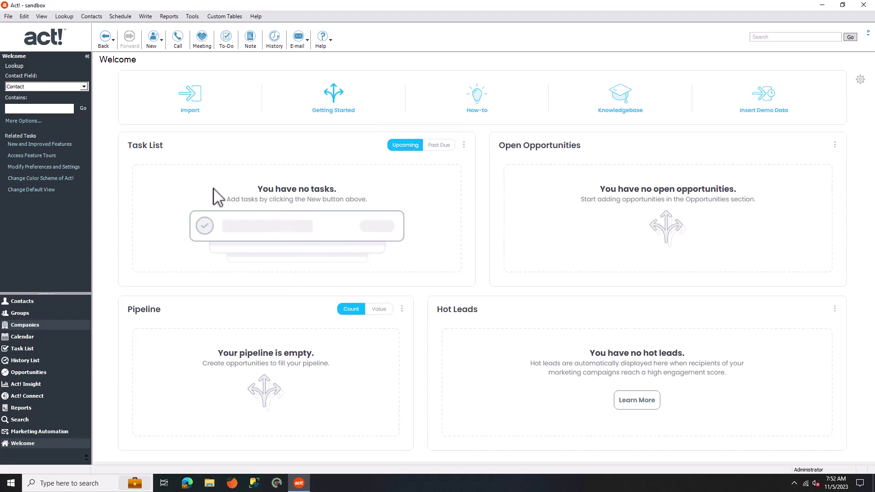
- In Act!, look up the contacts whose ID/Status is Equal To Prospect
{"action": "left_click", "coordinate": [64, 16]}
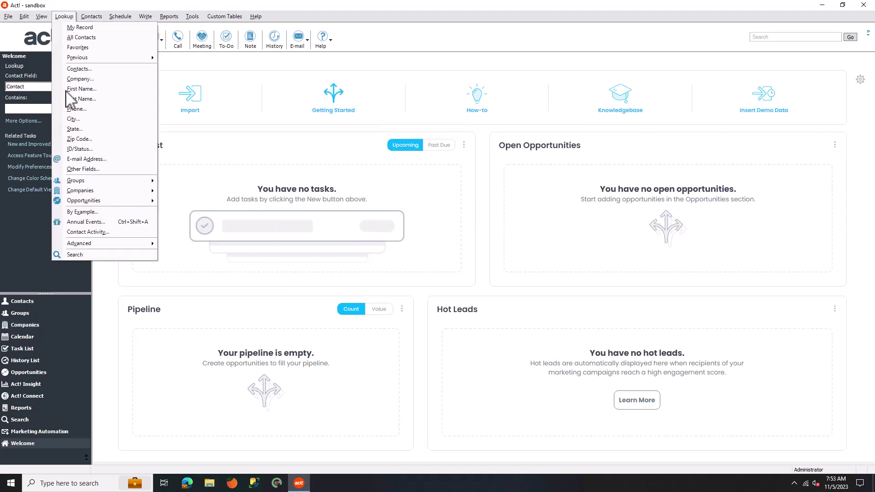
{"action": "left_click", "coordinate": [68, 148]}
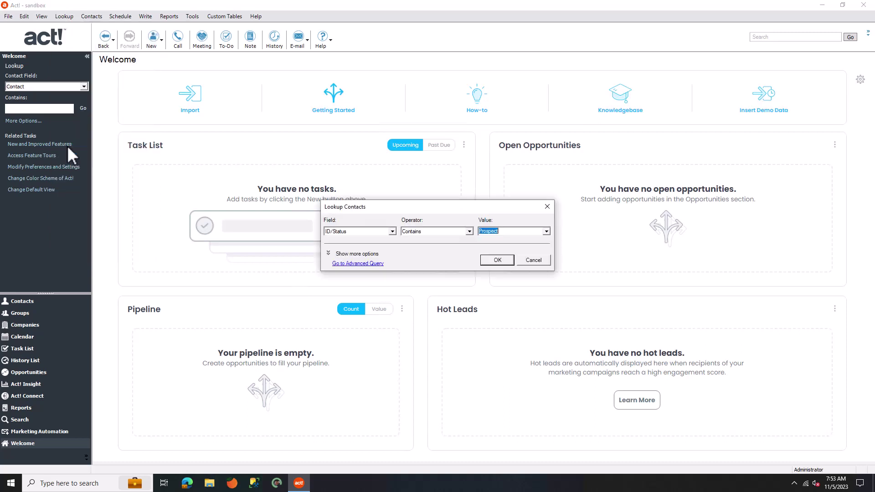
{"action": "left_click", "coordinate": [429, 233]}
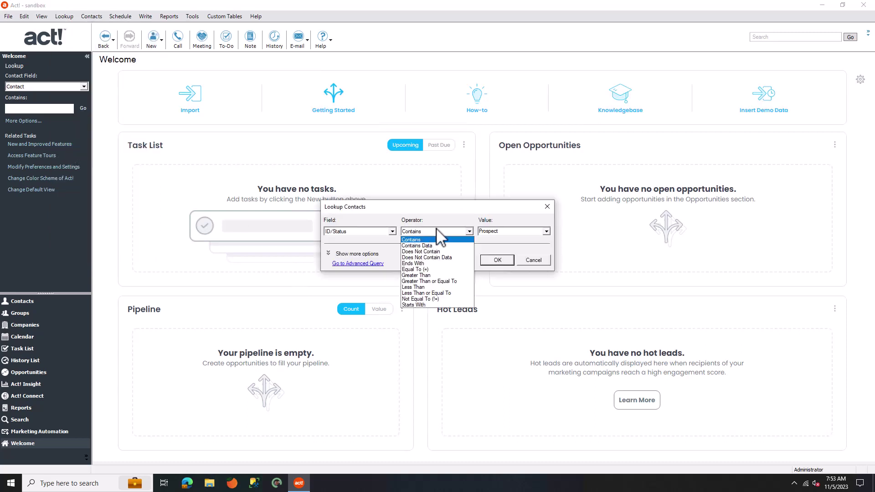
{"action": "left_click", "coordinate": [426, 270]}
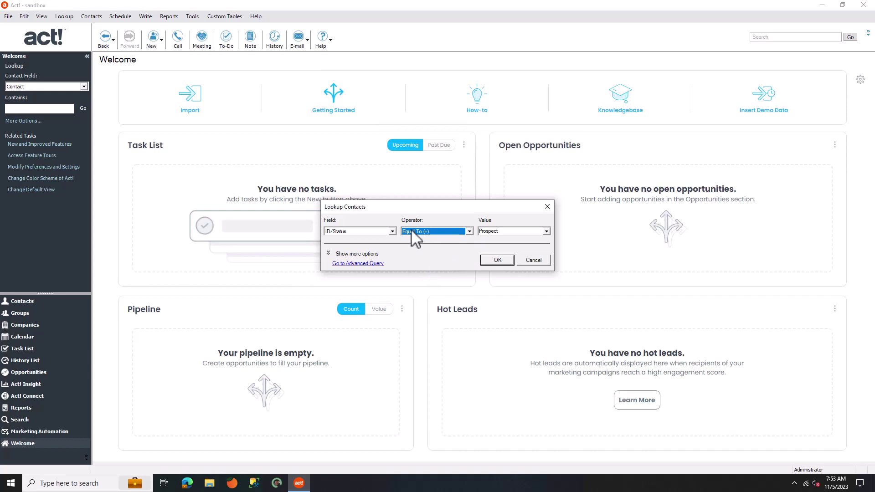
{"action": "left_click", "coordinate": [502, 261]}
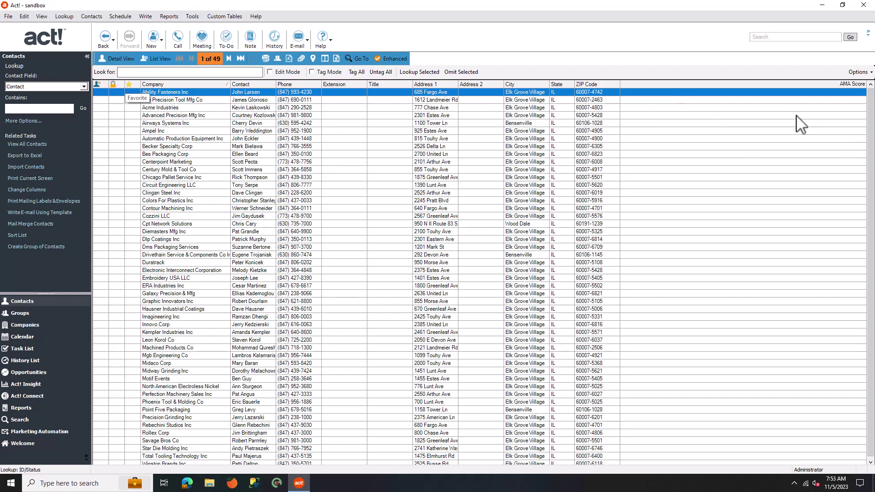
- Customize the contact list columns by removing Favorite, Contact, Phone, Extension, Title and AMA Score
{"action": "left_click", "coordinate": [858, 72]}
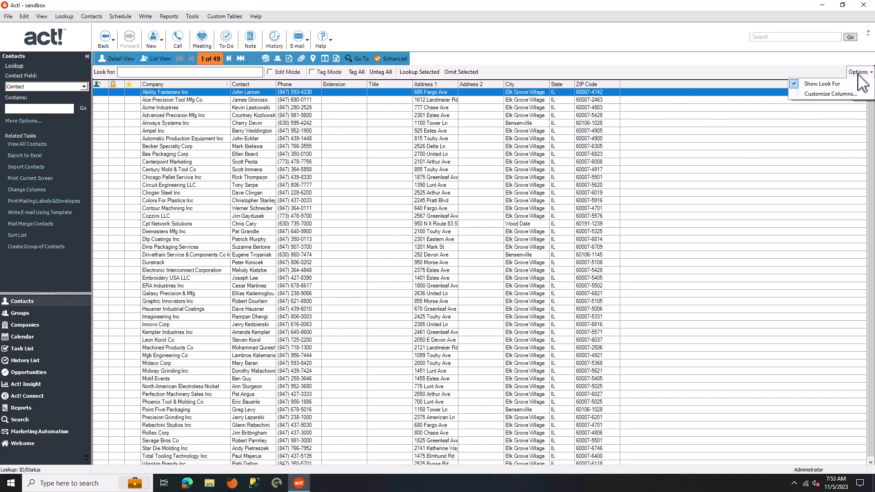
{"action": "left_click", "coordinate": [811, 96]}
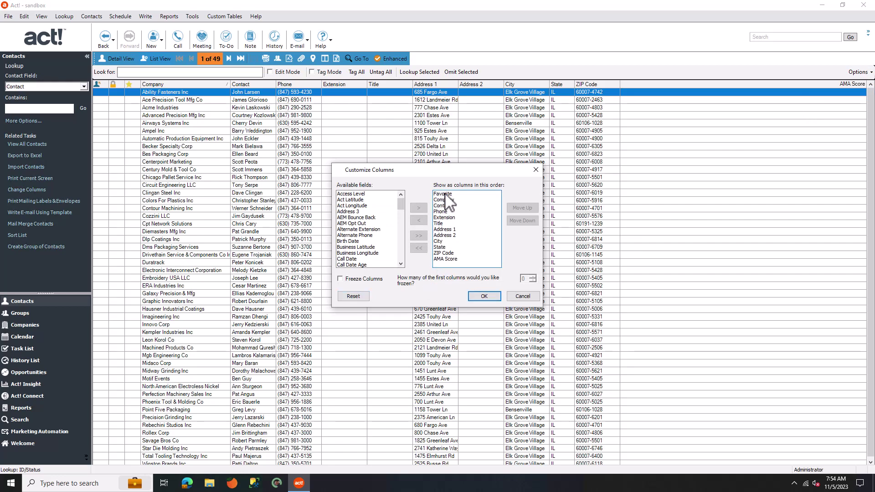
{"action": "double_click", "coordinate": [451, 194]}
{"action": "left_click", "coordinate": [447, 200]}
{"action": "double_click", "coordinate": [445, 200]}
{"action": "double_click", "coordinate": [445, 201]}
{"action": "double_click", "coordinate": [445, 201]}
{"action": "double_click", "coordinate": [445, 200]}
{"action": "double_click", "coordinate": [445, 229]}
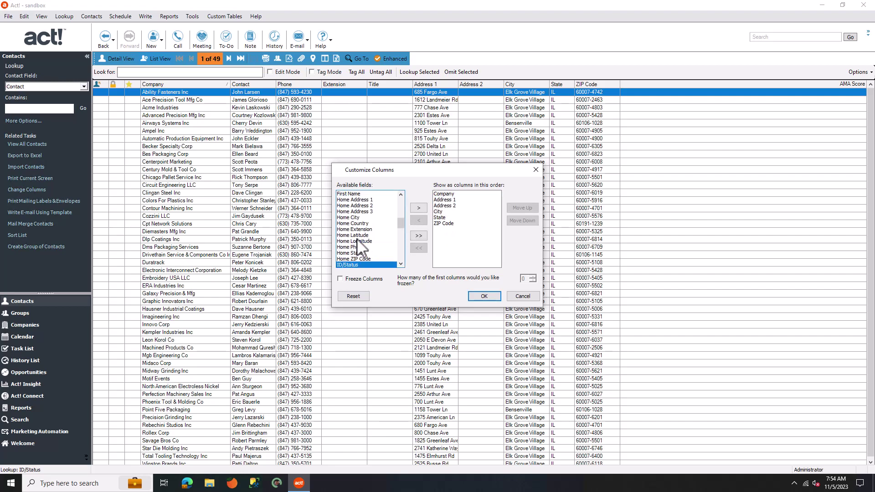
- Add ID/Status to the contact list columns and remove the Address 2 column
{"action": "scroll", "coordinate": [401, 237], "scroll_direction": "down", "scroll_amount": 5}
{"action": "left_click", "coordinate": [417, 210]}
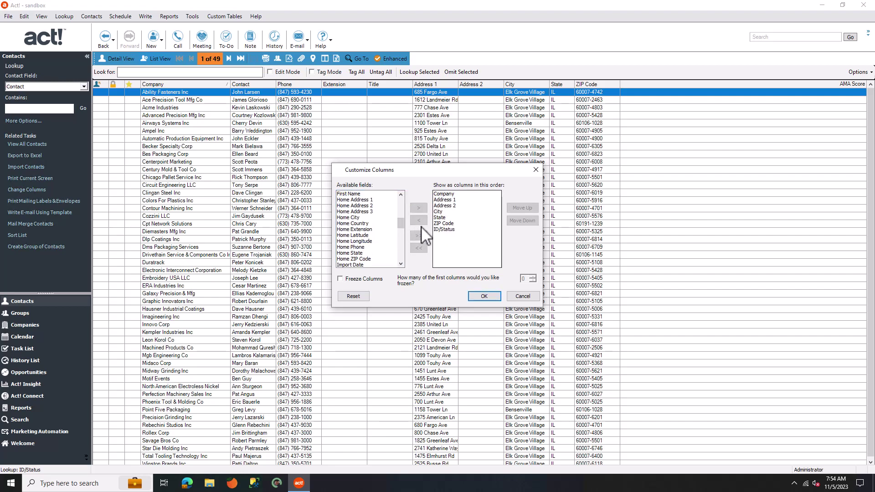
{"action": "left_click", "coordinate": [483, 295]}
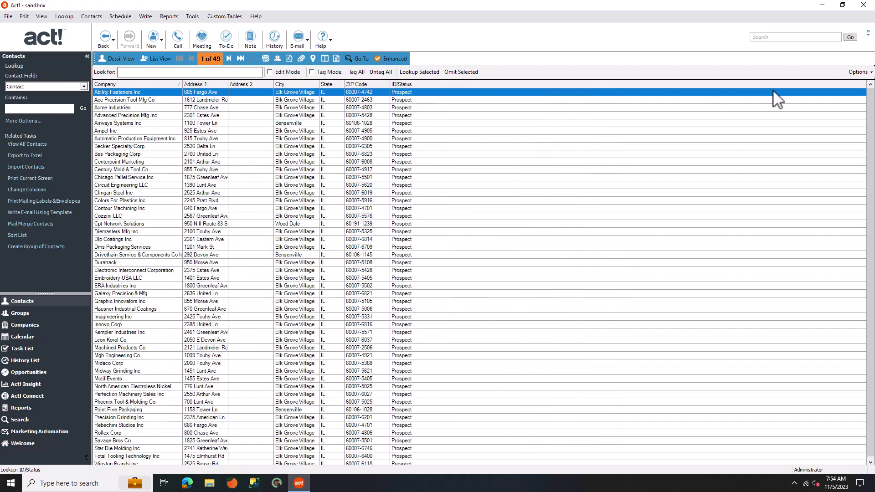
{"action": "left_click", "coordinate": [857, 71]}
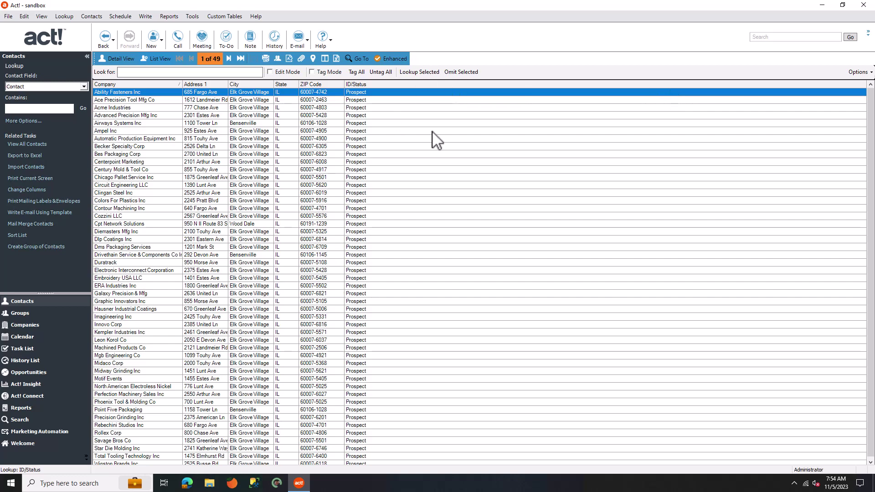
- Export the contact list to Excel and save it in the Blog folder as the Excel workbook CRM_Google_MyMaps_IMPORT_ACT
{"action": "left_click", "coordinate": [336, 59]}
{"action": "left_click", "coordinate": [320, 487]}
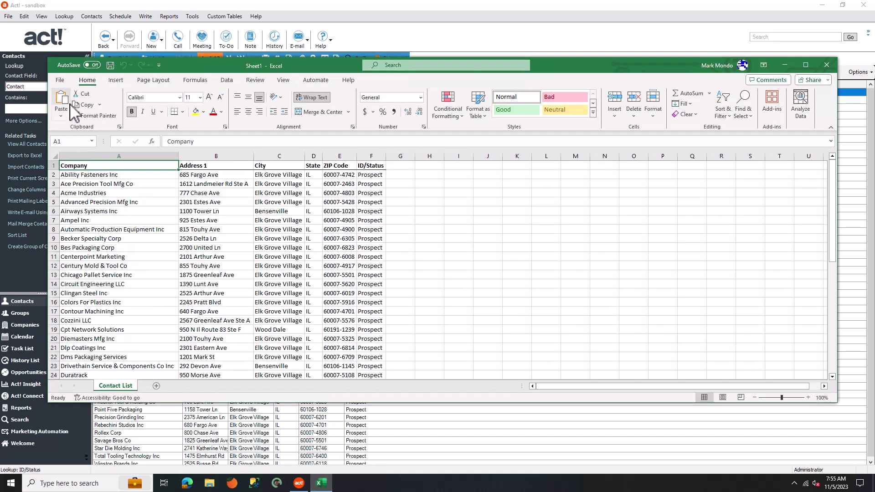
{"action": "left_click", "coordinate": [60, 81]}
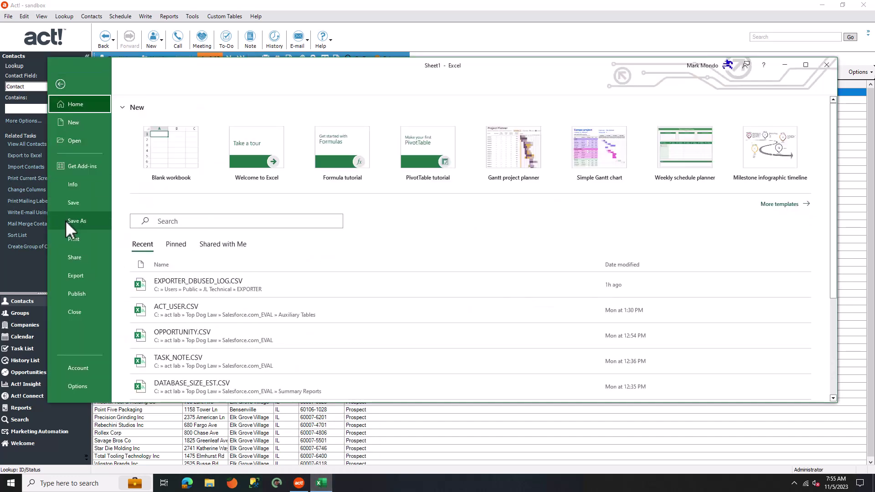
{"action": "left_click", "coordinate": [65, 220]}
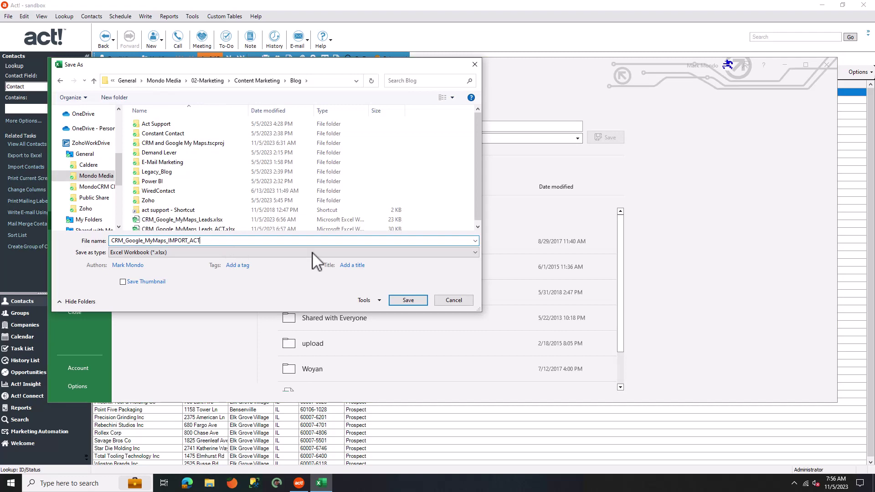
{"action": "left_click", "coordinate": [408, 299]}
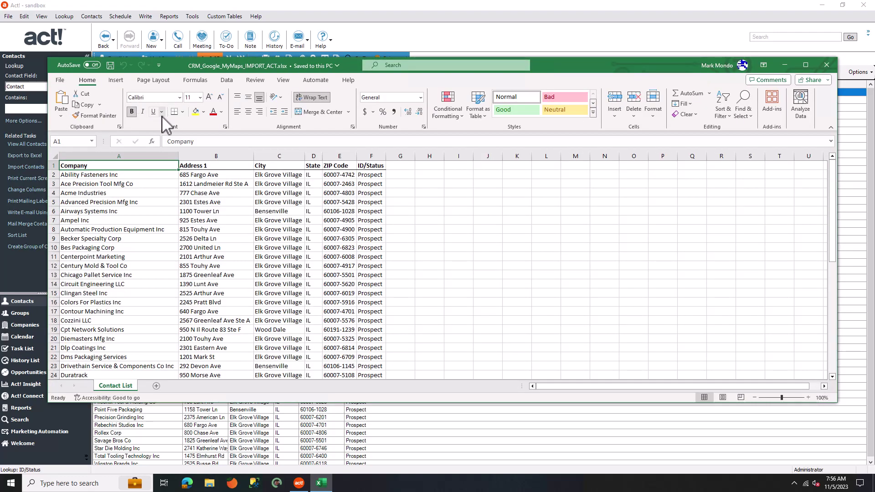
- Save a copy of CRM_Google_MyMaps_IMPORT_ACT in CSV (MS-DOS) format and close Excel
{"action": "left_click", "coordinate": [60, 80]}
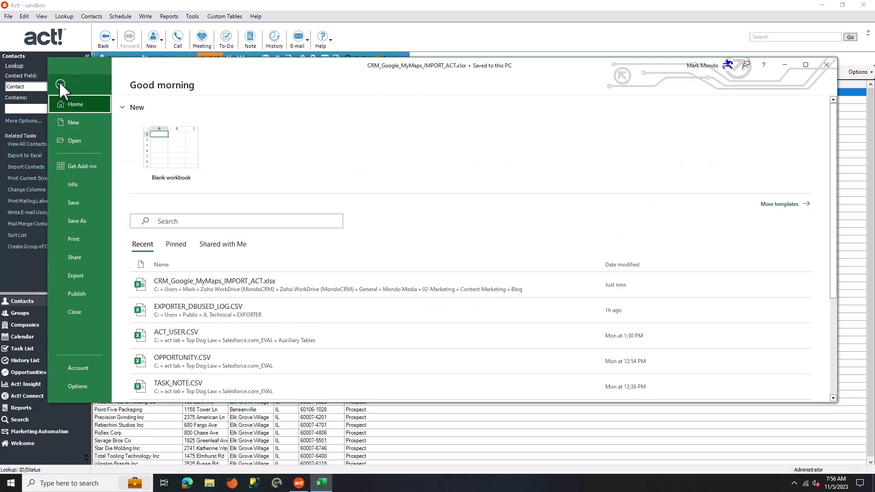
{"action": "left_click", "coordinate": [73, 217]}
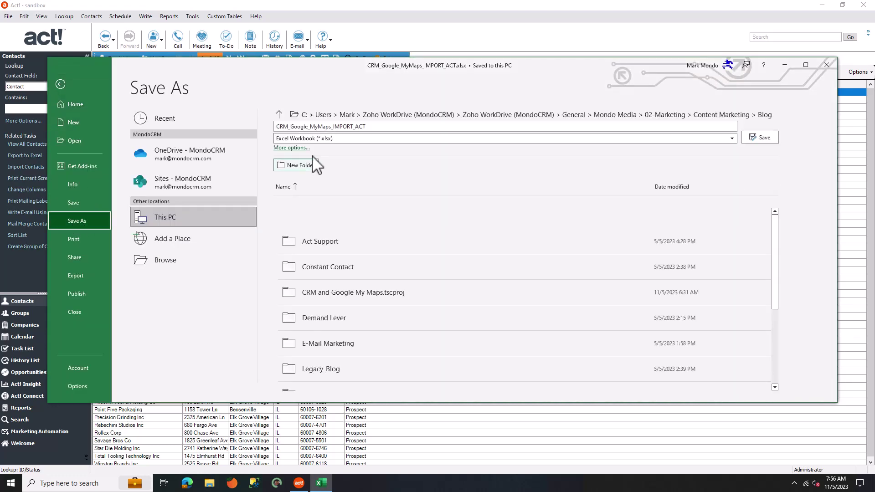
{"action": "left_click", "coordinate": [344, 138]}
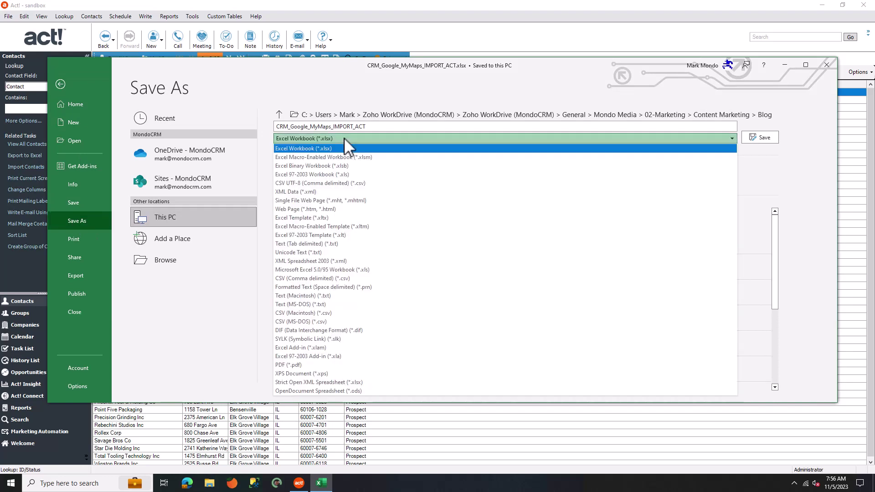
{"action": "left_click", "coordinate": [307, 320]}
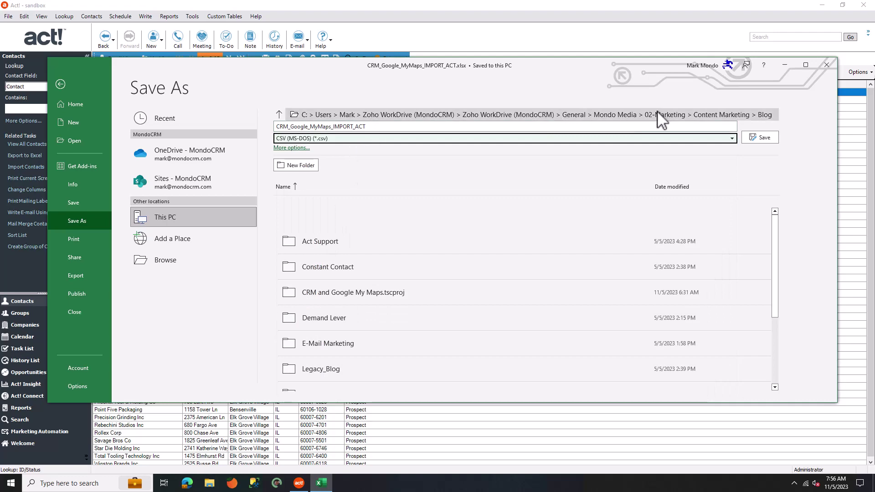
{"action": "left_click", "coordinate": [761, 139]}
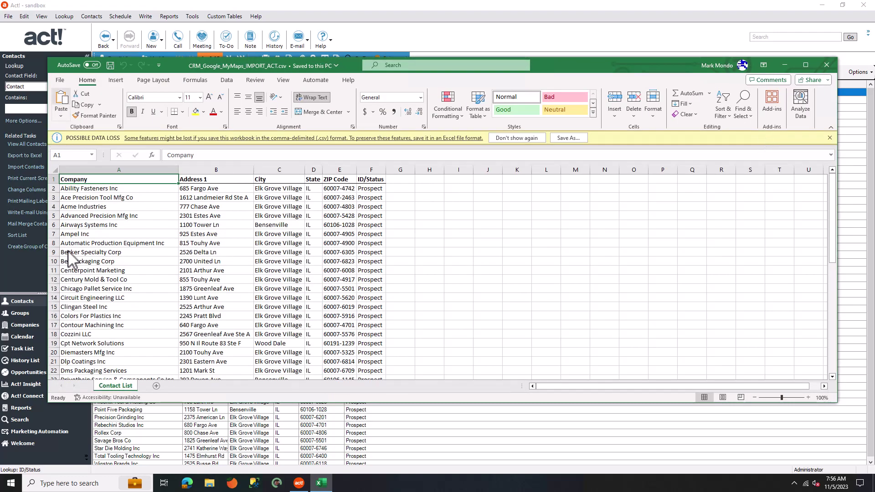
{"action": "key", "text": "alt+F4"}
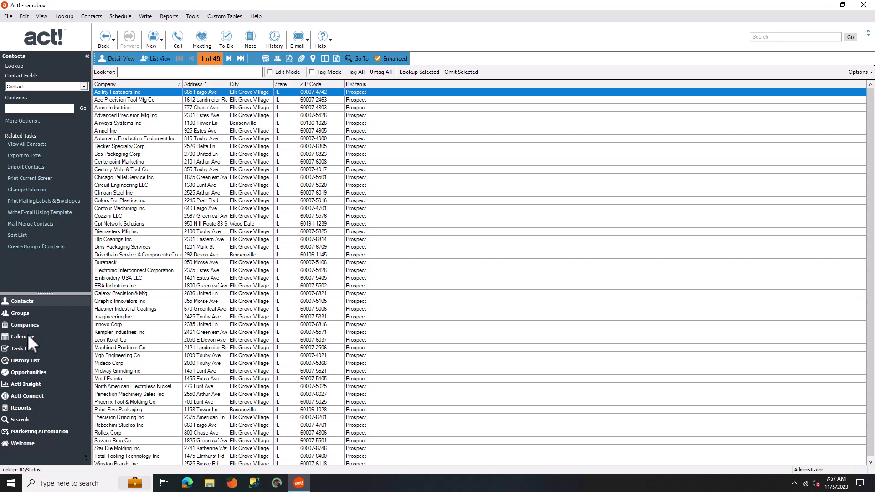
- Create a new Act! group named Google My Maps Export
{"action": "left_click", "coordinate": [19, 313]}
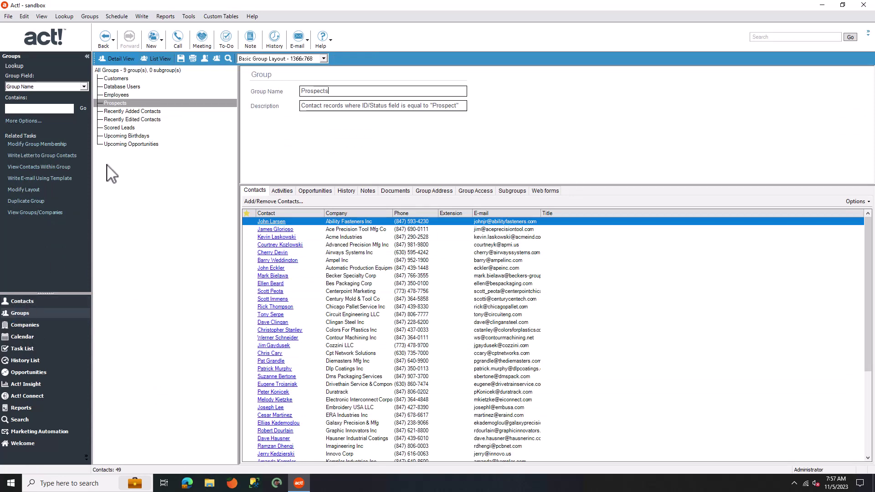
{"action": "left_click", "coordinate": [154, 40]}
{"action": "type", "text": "Google My Maps Export"}
{"action": "key", "text": "Tab"}
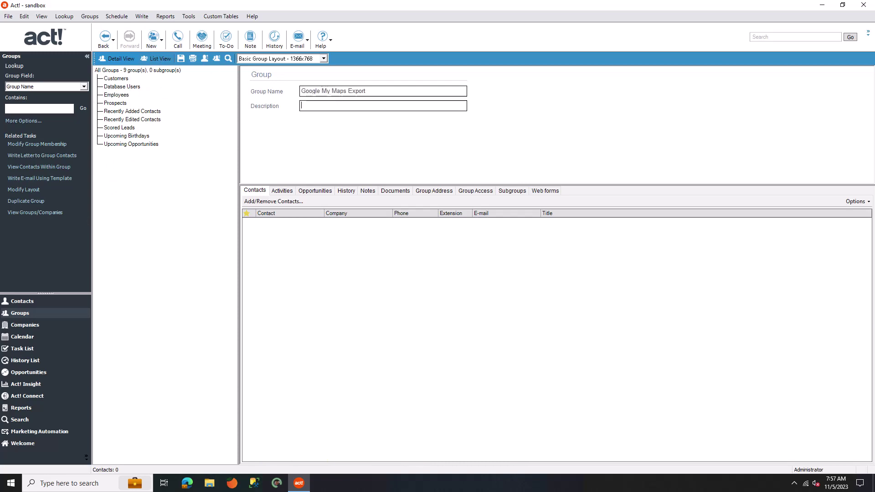
- Add a dynamic membership criterion to the Google My Maps Export group for contacts whose ID/Status is Equal To (=) Prospect
{"action": "left_click", "coordinate": [273, 201]}
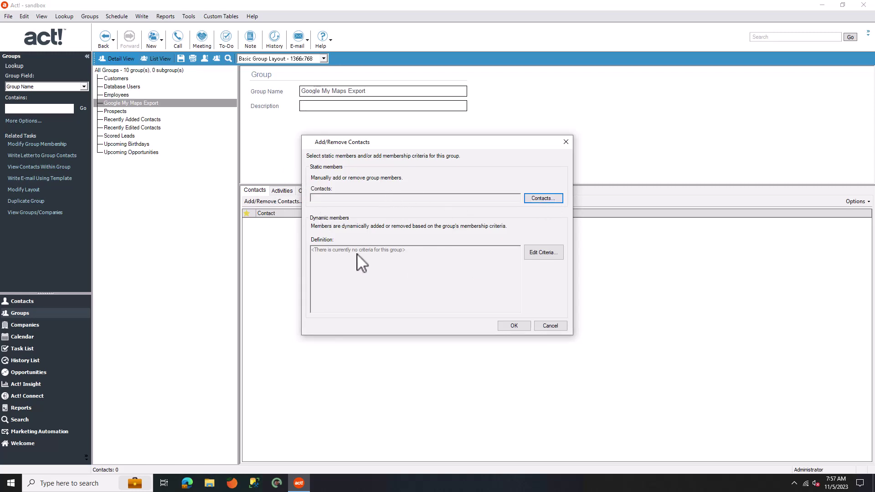
{"action": "left_click", "coordinate": [542, 253]}
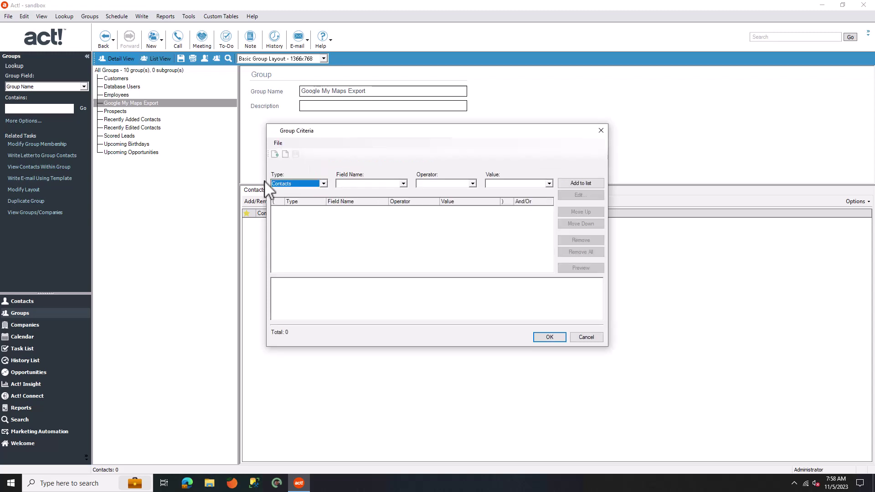
{"action": "left_click", "coordinate": [397, 184]}
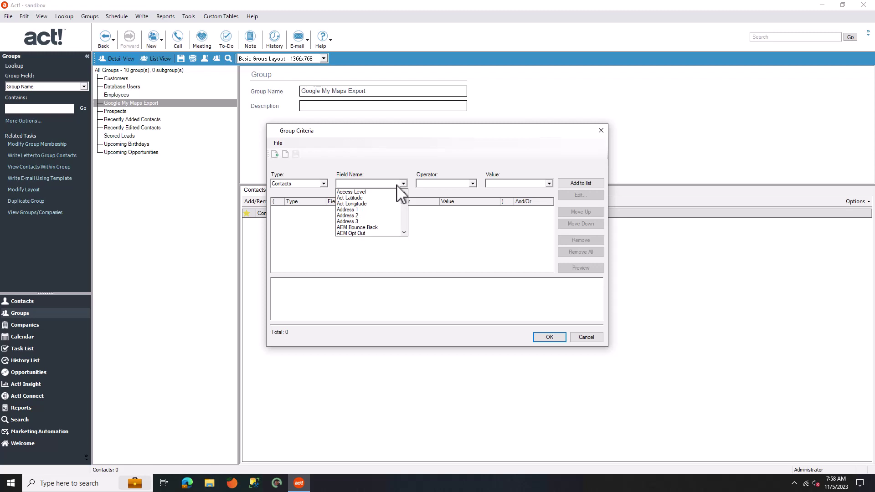
{"action": "left_click", "coordinate": [398, 184]}
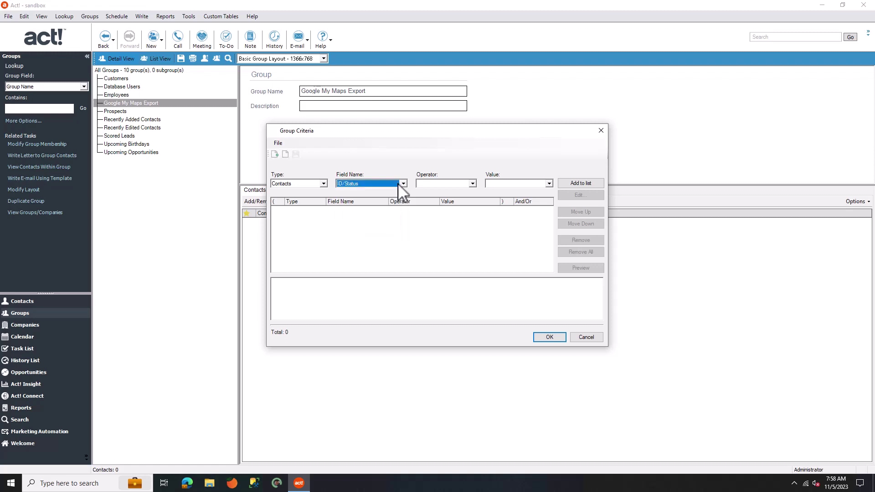
{"action": "left_click", "coordinate": [472, 183]}
{"action": "left_click", "coordinate": [437, 222]}
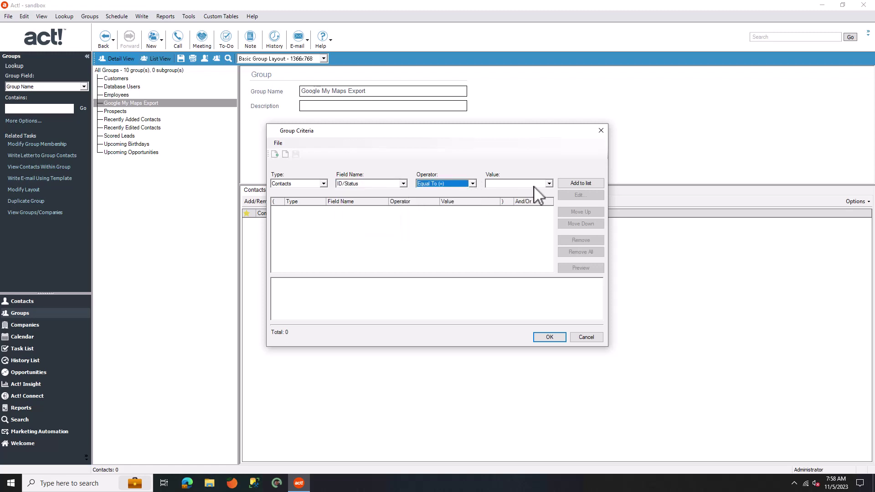
{"action": "left_click", "coordinate": [549, 183]}
{"action": "scroll", "coordinate": [542, 218], "scroll_direction": "down", "scroll_amount": 3}
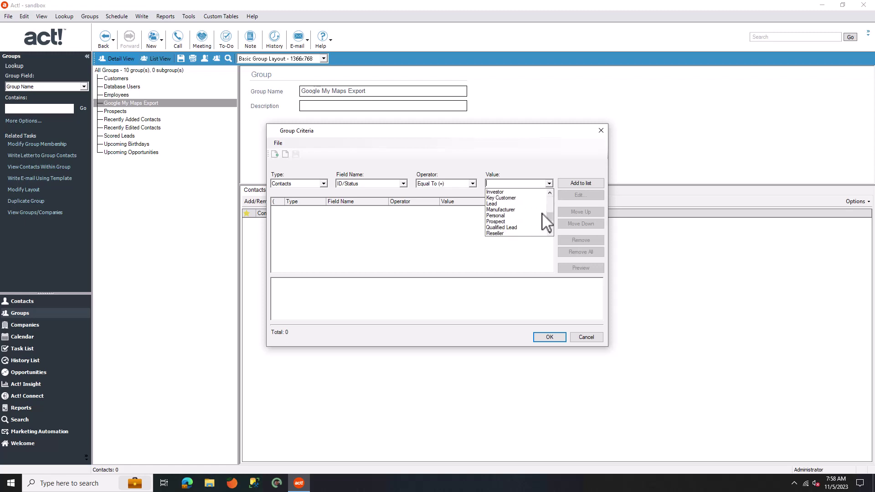
{"action": "left_click", "coordinate": [519, 229]}
{"action": "left_click", "coordinate": [578, 184]}
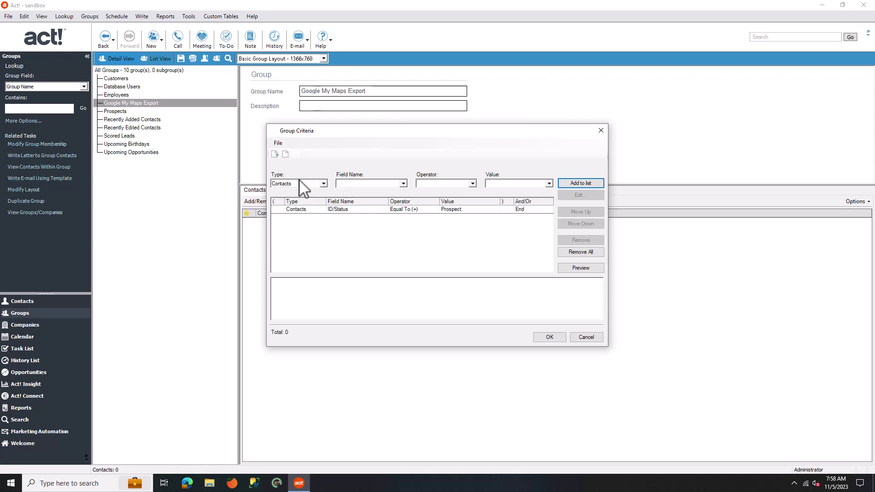
- Add a group criterion requiring that the contact's Address 1 field Contains Data
{"action": "left_click", "coordinate": [403, 183]}
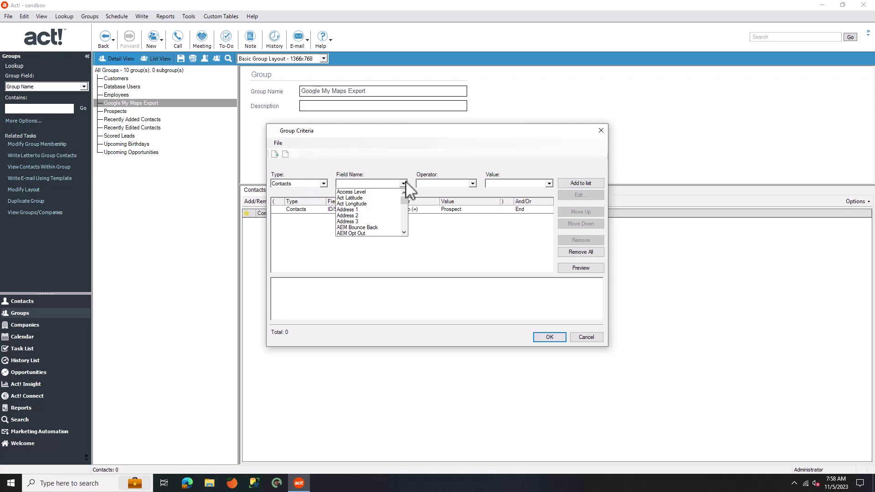
{"action": "left_click", "coordinate": [367, 210]}
{"action": "left_click", "coordinate": [454, 184]}
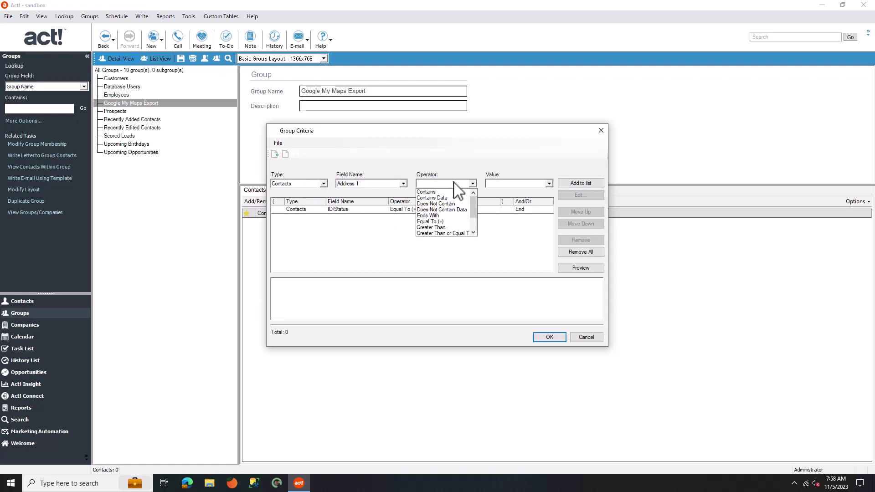
{"action": "left_click", "coordinate": [448, 198]}
{"action": "left_click", "coordinate": [583, 183]}
- Add a group criterion requiring that the contact's City field Contains Data
{"action": "left_click", "coordinate": [404, 183]}
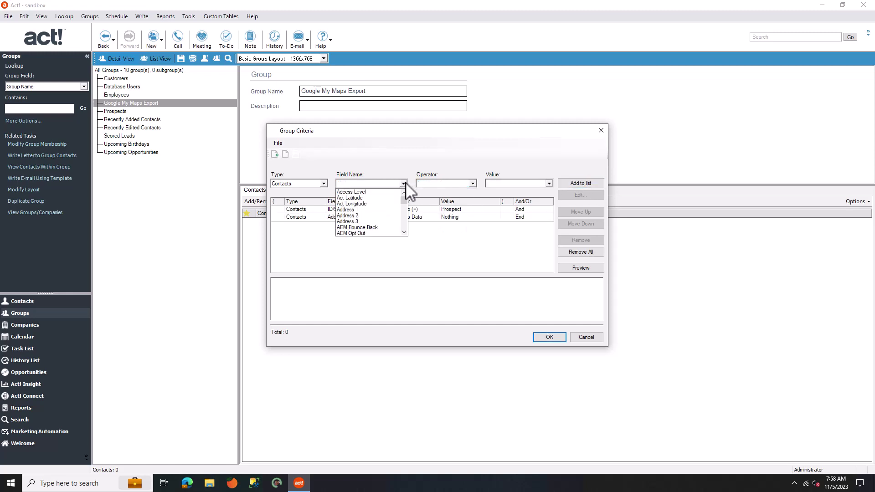
{"action": "type", "text": "ci"}
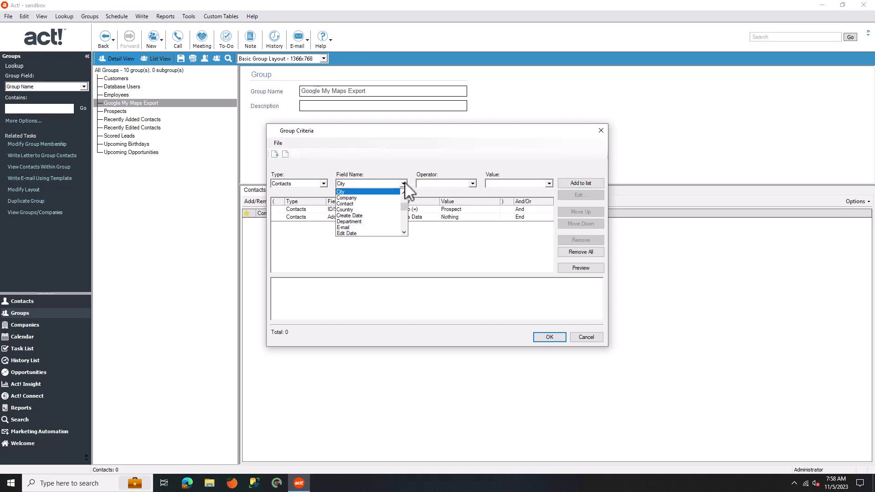
{"action": "left_click", "coordinate": [378, 191]}
{"action": "left_click", "coordinate": [473, 184]}
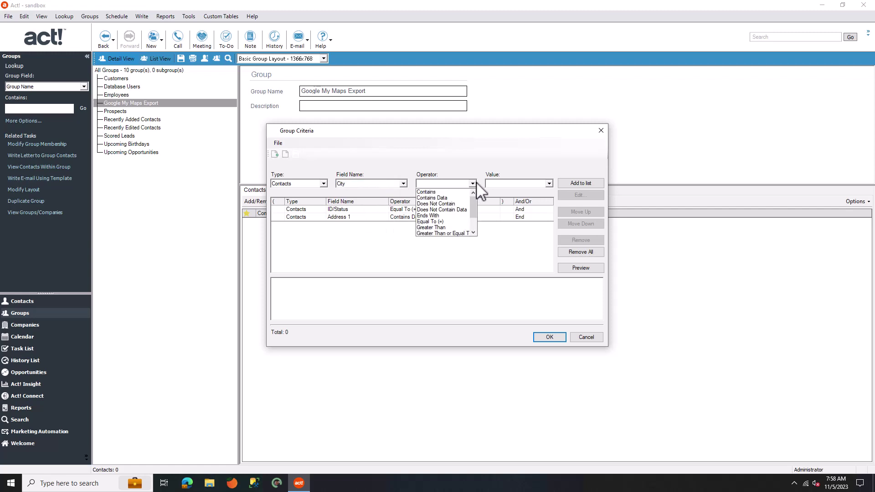
{"action": "left_click", "coordinate": [449, 197]}
{"action": "left_click", "coordinate": [576, 183]}
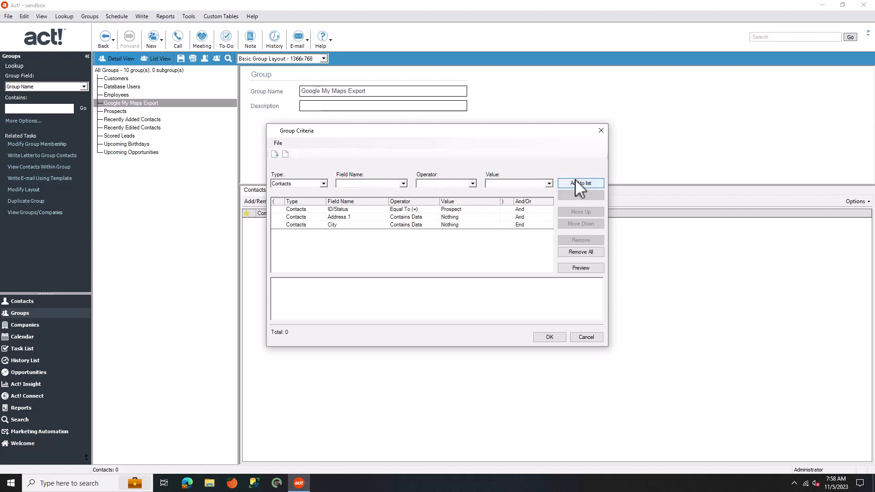
- Add group criteria requiring that the contact's State and ZIP Code fields both Contain Data
{"action": "left_click", "coordinate": [372, 183]}
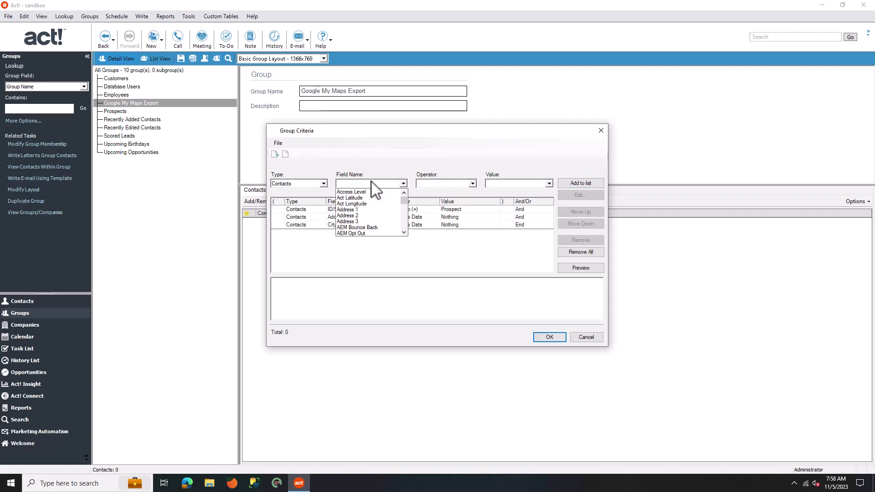
{"action": "key", "text": "s"}
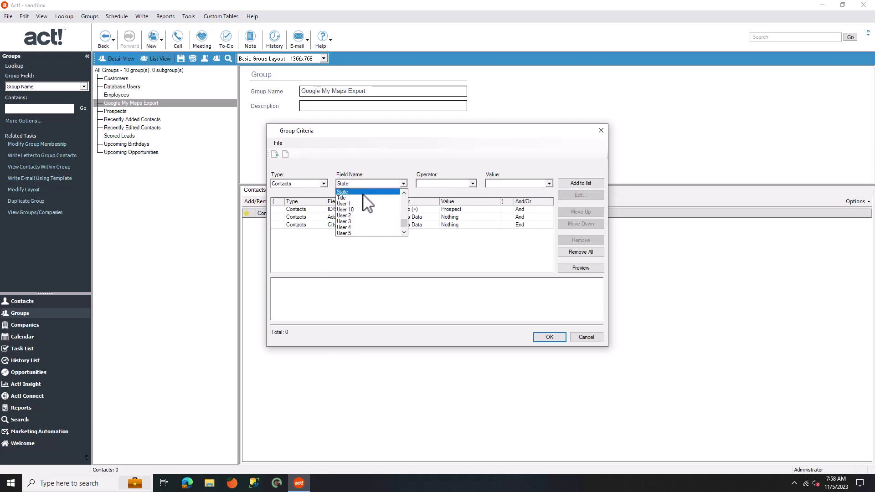
{"action": "left_click", "coordinate": [365, 201]}
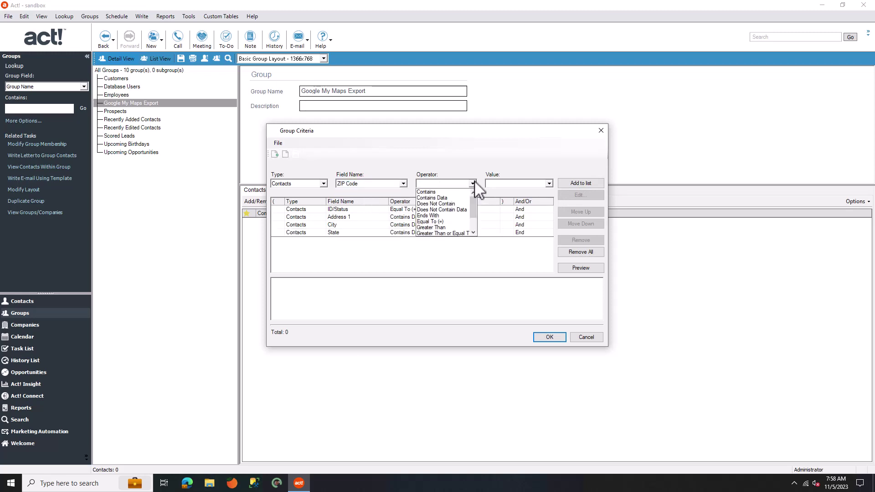
{"action": "left_click", "coordinate": [450, 198]}
{"action": "left_click", "coordinate": [575, 182]}
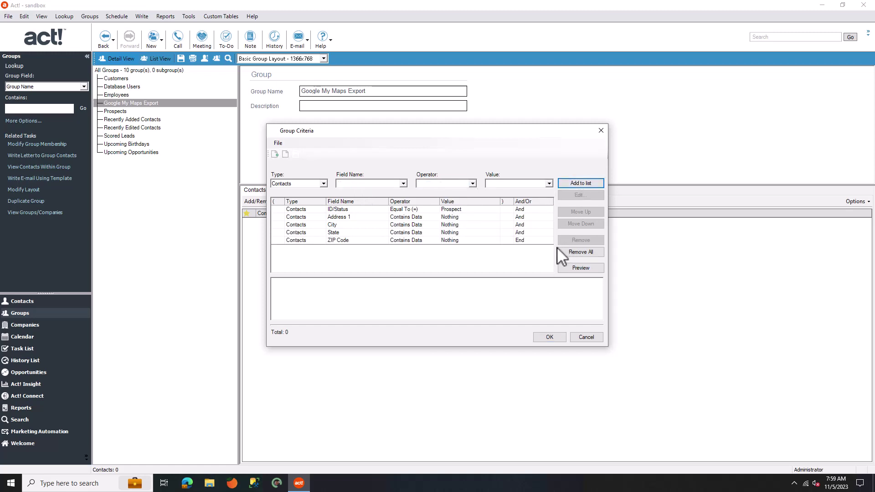
- Preview the contacts matching the group criteria and apply the criteria to the Google My Maps Export group
{"action": "left_click", "coordinate": [579, 268]}
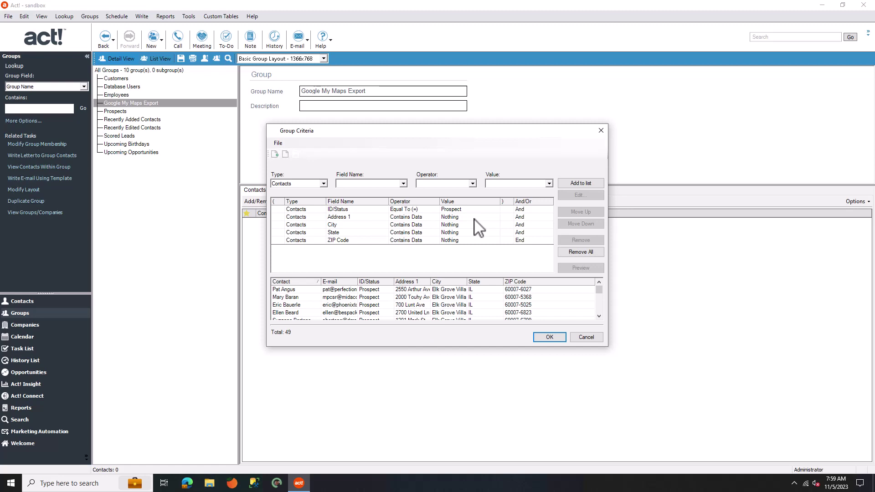
{"action": "left_click", "coordinate": [550, 338]}
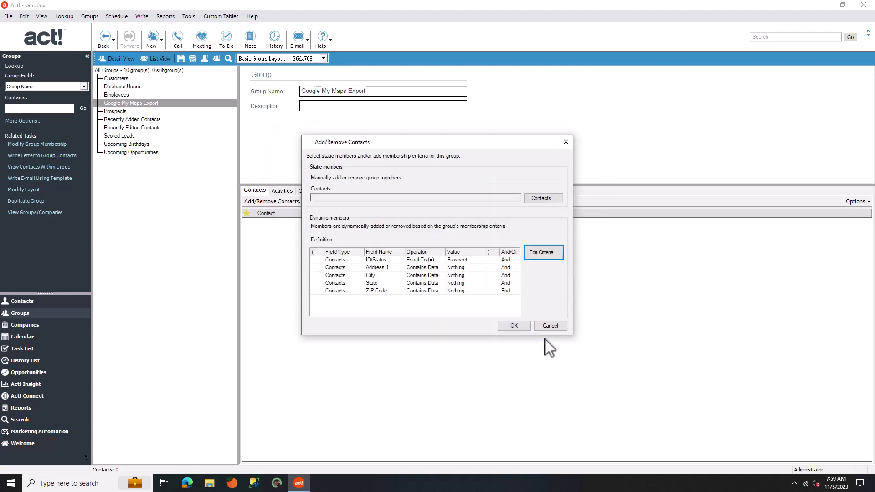
{"action": "left_click", "coordinate": [520, 327]}
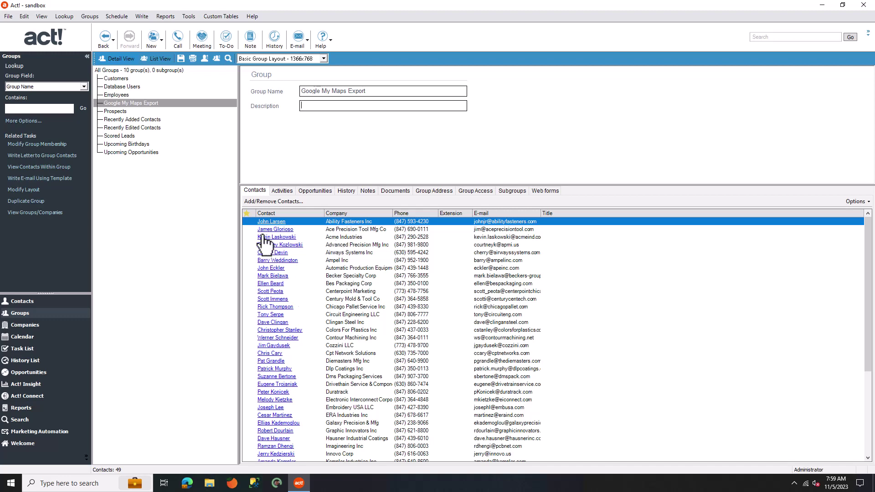
- Create a contact lookup from the Google My Maps Export group
{"action": "right_click", "coordinate": [128, 103]}
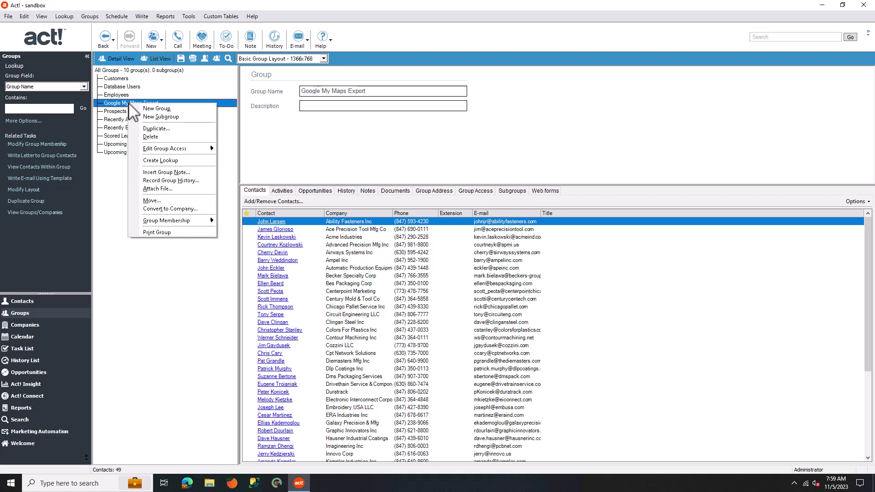
{"action": "left_click", "coordinate": [169, 161]}
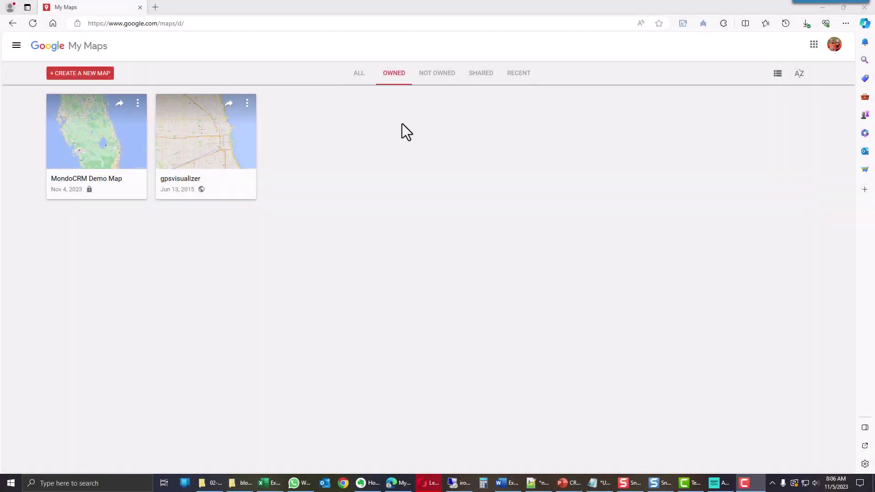
- Switch to Google My Maps and create a new map titled "MondoCRM Act! Demo Map" with the description "Used for Training"
{"action": "left_click_drag", "start_coordinate": [69, 47], "coordinate": [108, 49]}
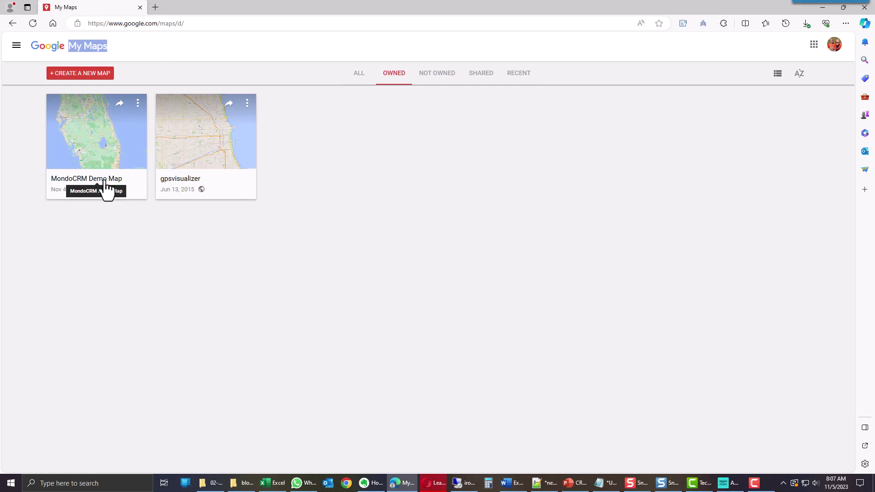
{"action": "left_click", "coordinate": [72, 76]}
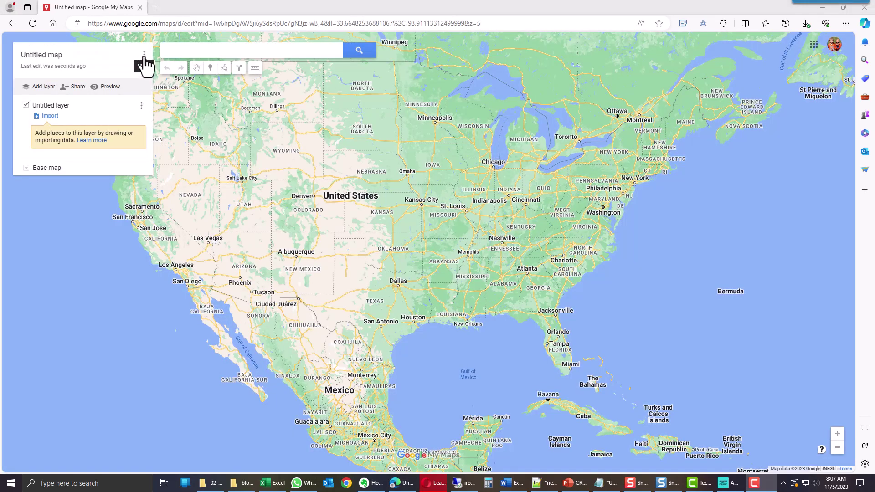
{"action": "left_click", "coordinate": [144, 55]}
{"action": "left_click", "coordinate": [68, 61]}
{"action": "left_click", "coordinate": [70, 55]}
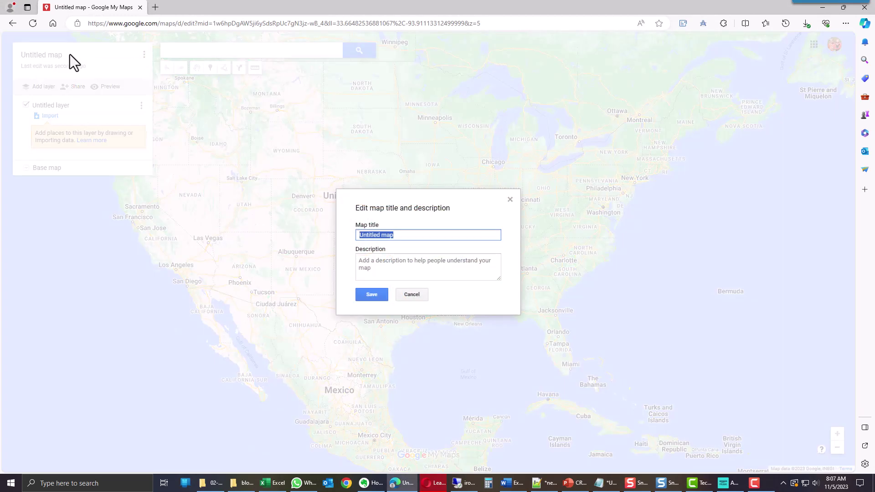
{"action": "type", "text": "MondoCRM Act! Demo Map"}
{"action": "key", "text": "Tab"}
{"action": "type", "text": "Used for Training"}
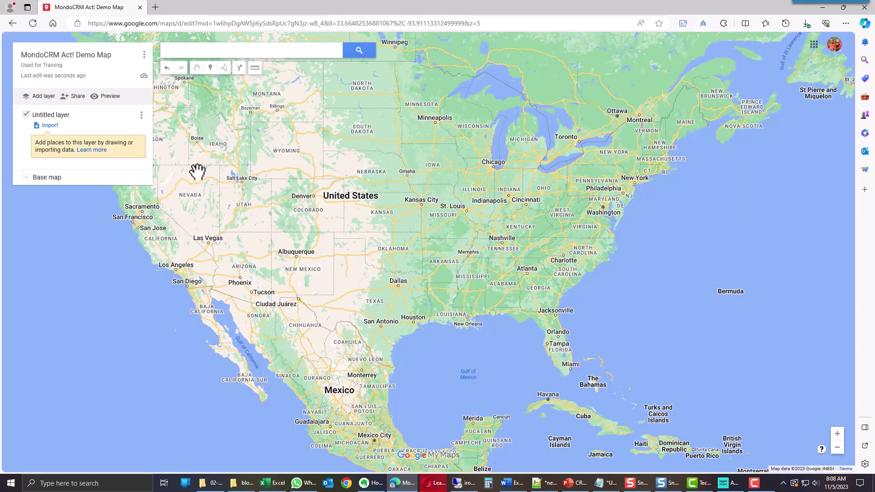
- Upload CRM_Google_MyMaps_IMPORT_ACT.csv from the Content Marketing folder into the map's untitled layer
{"action": "left_click", "coordinate": [51, 128]}
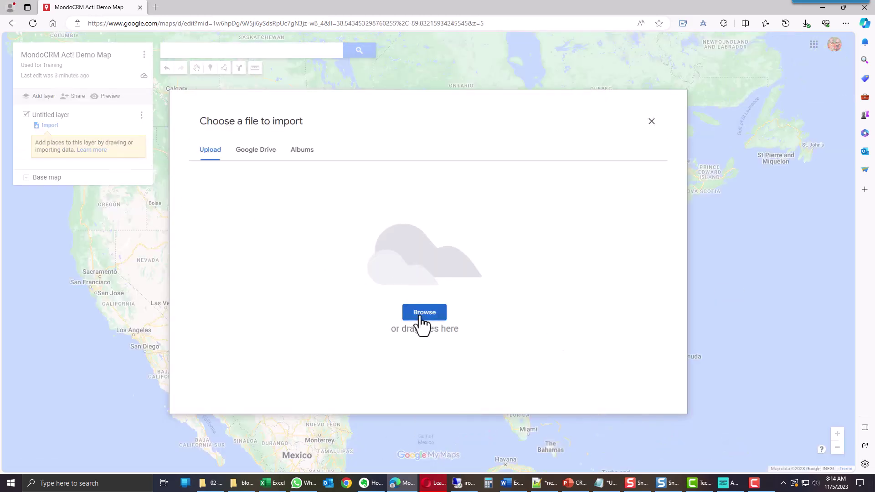
{"action": "left_click", "coordinate": [420, 315]}
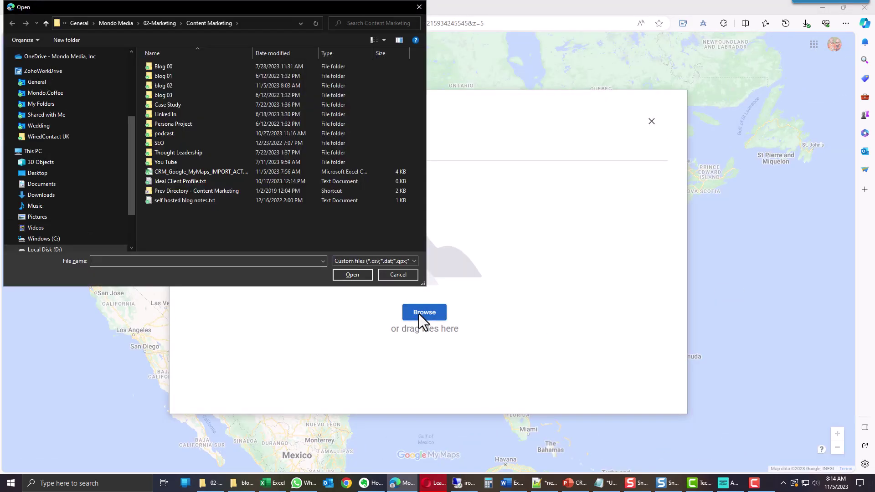
{"action": "left_click", "coordinate": [223, 172]}
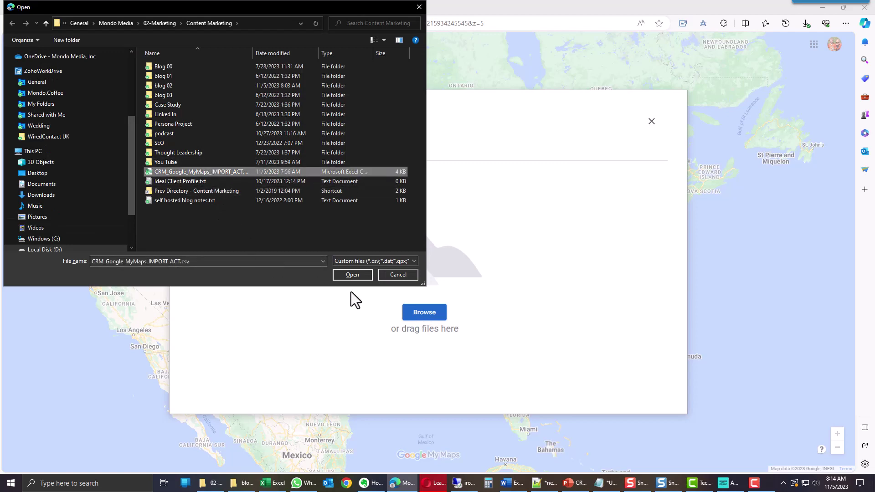
{"action": "left_click", "coordinate": [348, 274]}
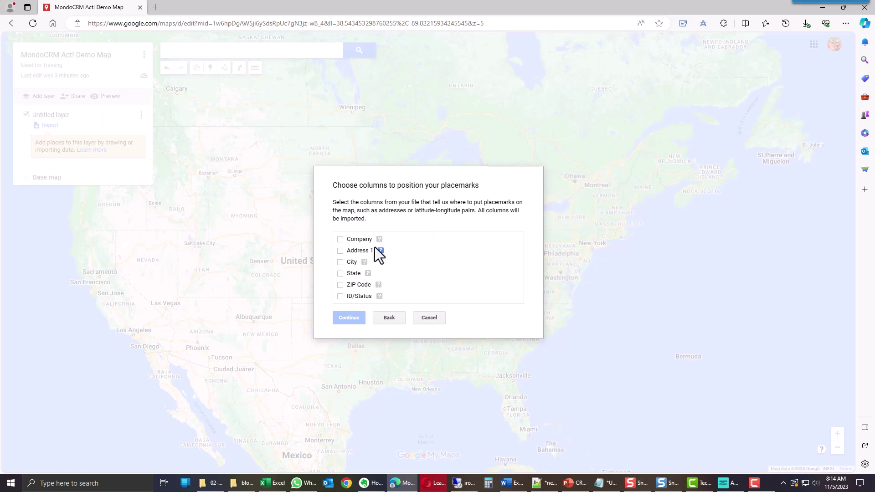
- Position the placemarks by Address 1, City, State and ZIP Code, title them by Company, and finish the import
{"action": "left_click", "coordinate": [340, 251]}
{"action": "left_click", "coordinate": [340, 263]}
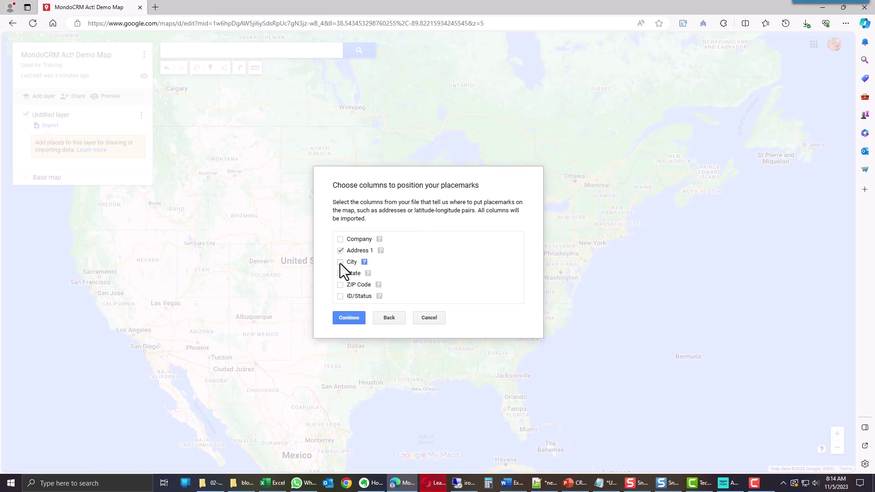
{"action": "left_click", "coordinate": [340, 274]}
{"action": "left_click", "coordinate": [340, 285]}
{"action": "left_click", "coordinate": [348, 318]}
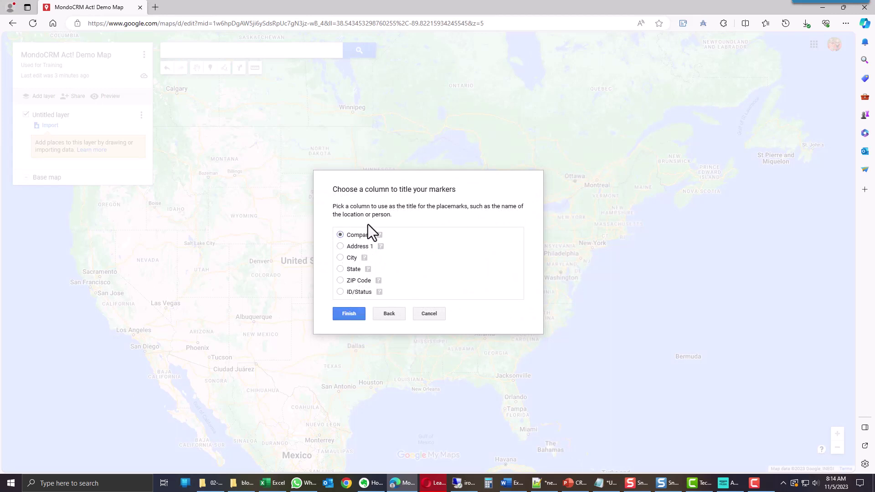
{"action": "left_click", "coordinate": [349, 314]}
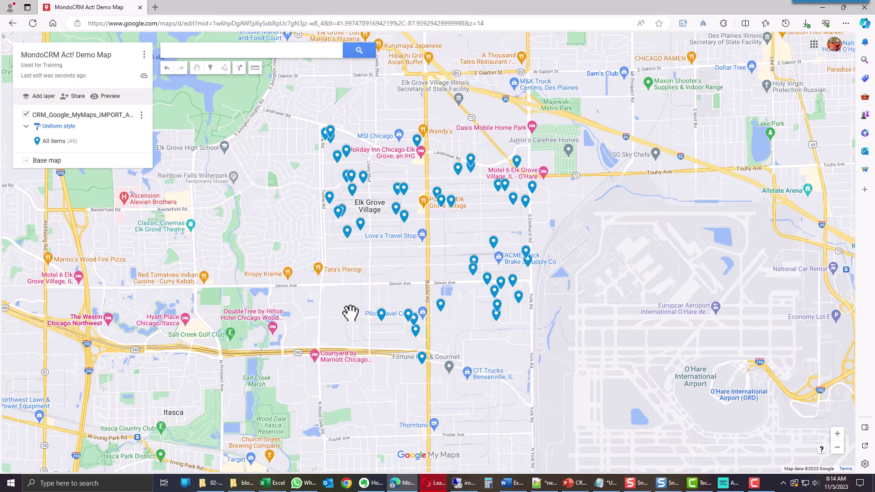
- Check the address and status details of several imported placemarks, including Phoenix Tool & Molding Co, Duratrack and Leon Korol Co
{"action": "left_click", "coordinate": [338, 214]}
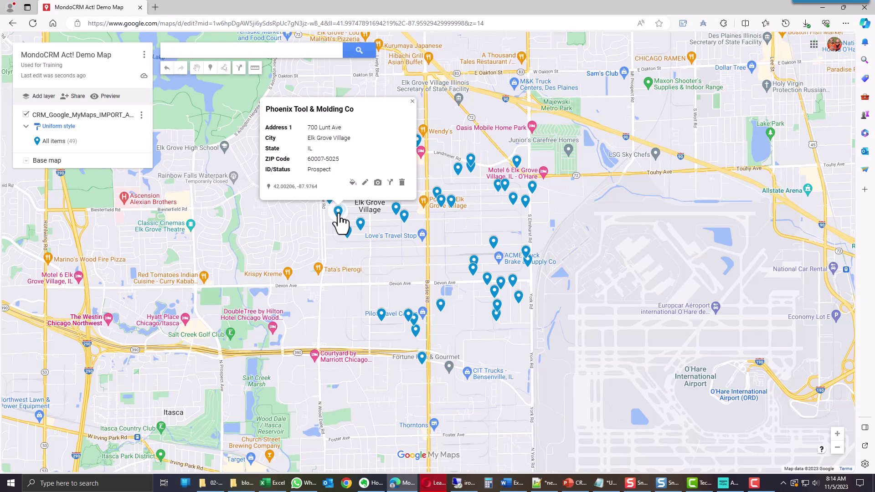
{"action": "left_click", "coordinate": [346, 234]}
{"action": "left_click", "coordinate": [360, 225]}
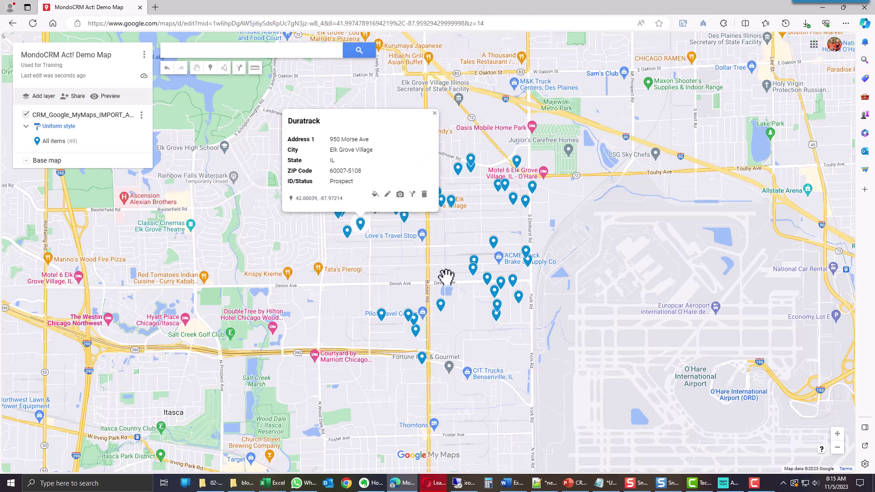
{"action": "left_click", "coordinate": [472, 270]}
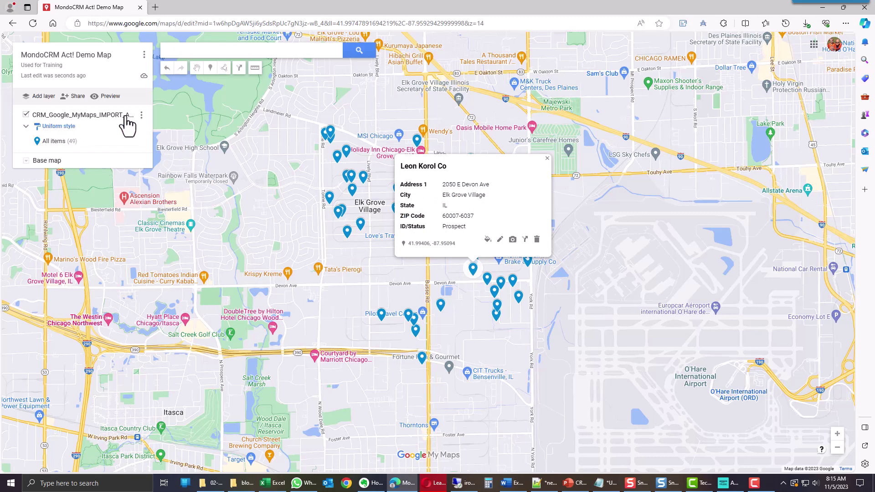
- Rename the imported layer as "Act! Prospects"
{"action": "left_click", "coordinate": [141, 116]}
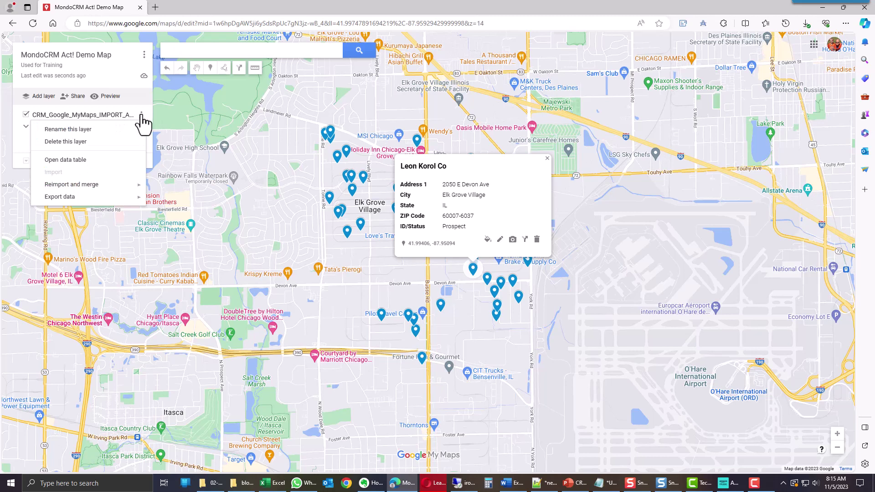
{"action": "left_click", "coordinate": [112, 130]}
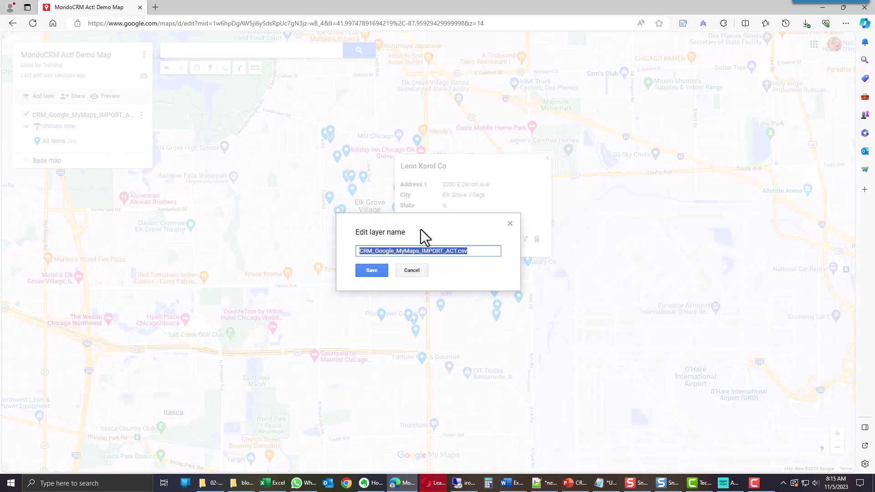
{"action": "type", "text": "Act! Pr"}
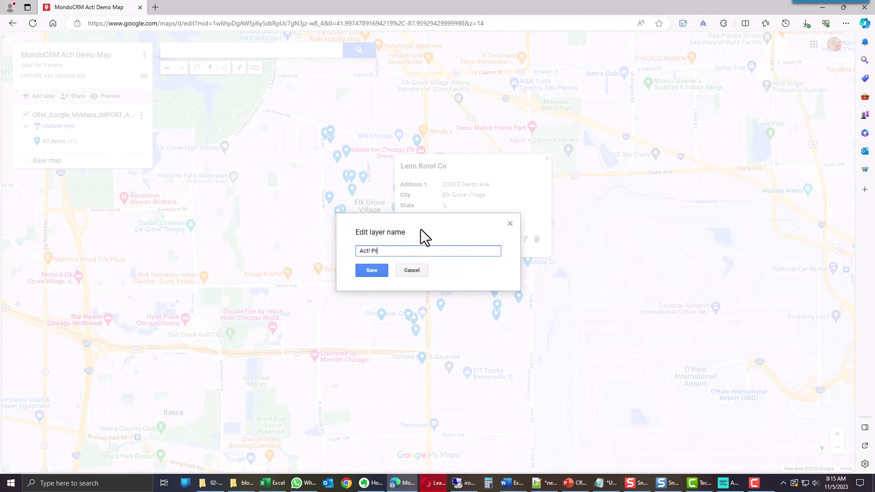
{"action": "type", "text": "ospects"}
{"action": "key", "text": "Return"}
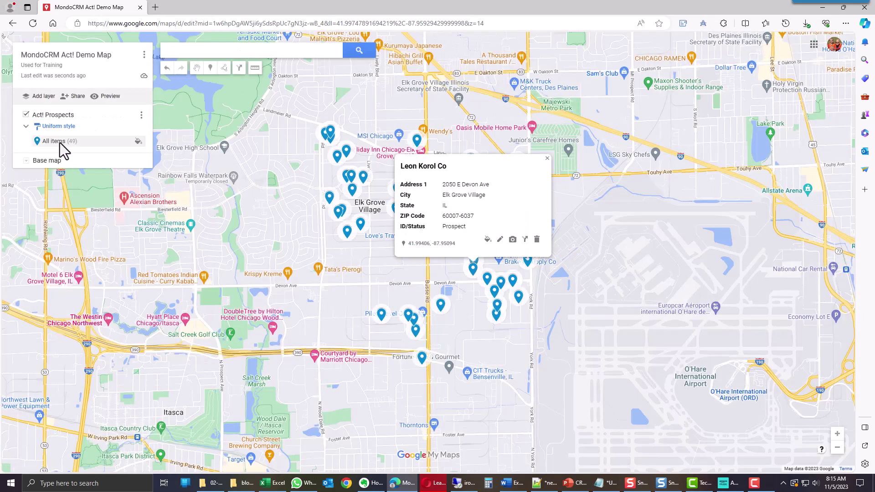
- Change the marker icon of all items in the Act! Prospects layer to a star and check the Midaco Corp placemark
{"action": "left_click", "coordinate": [138, 142]}
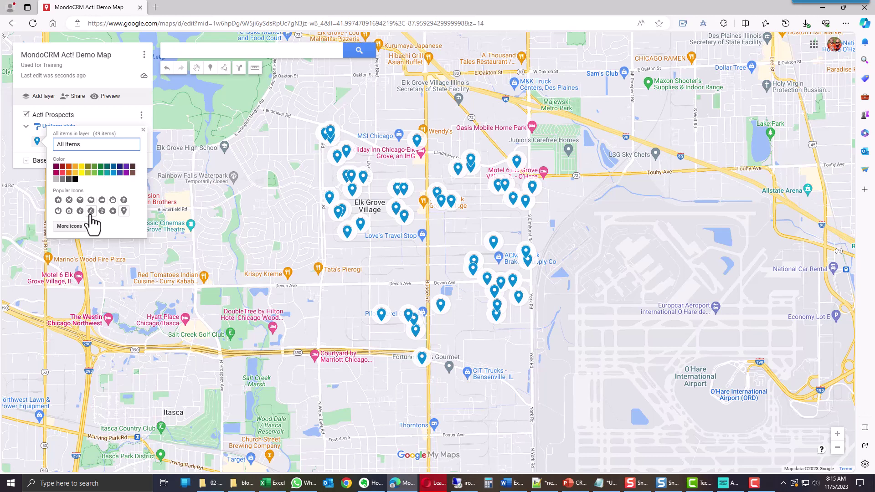
{"action": "left_click", "coordinate": [113, 211]}
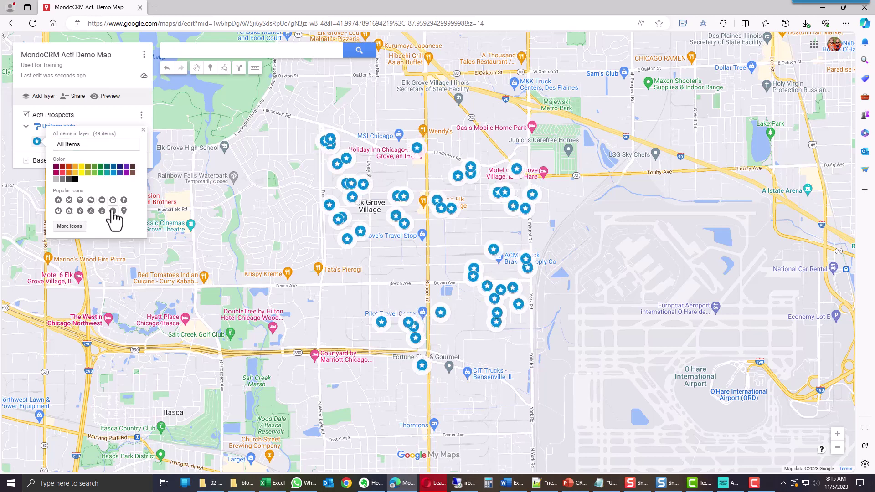
{"action": "left_click", "coordinate": [117, 123]}
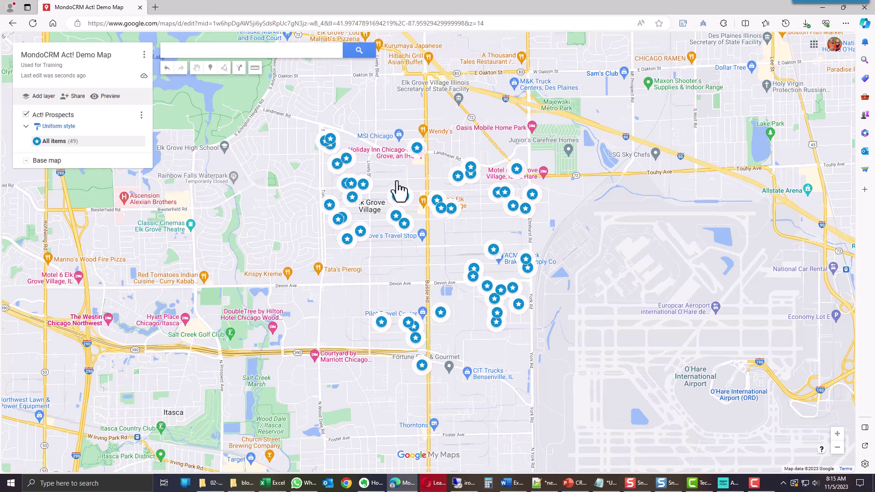
{"action": "left_click", "coordinate": [458, 176]}
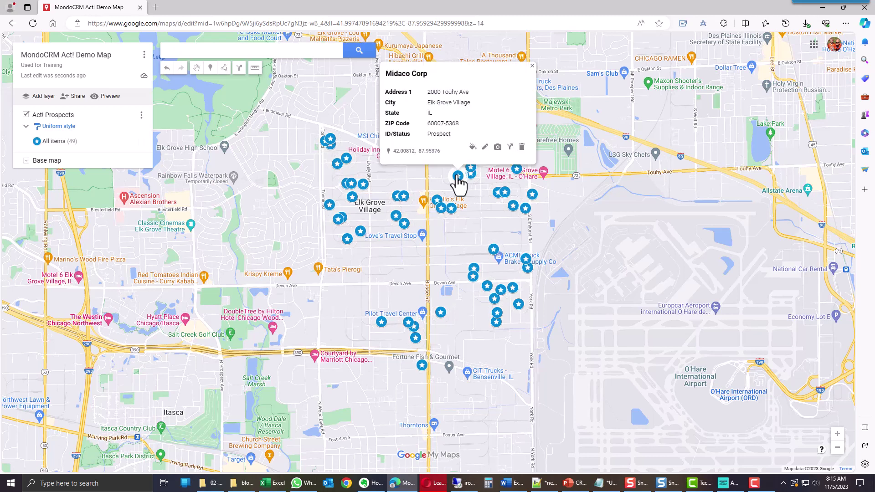
{"action": "left_click", "coordinate": [532, 65]}
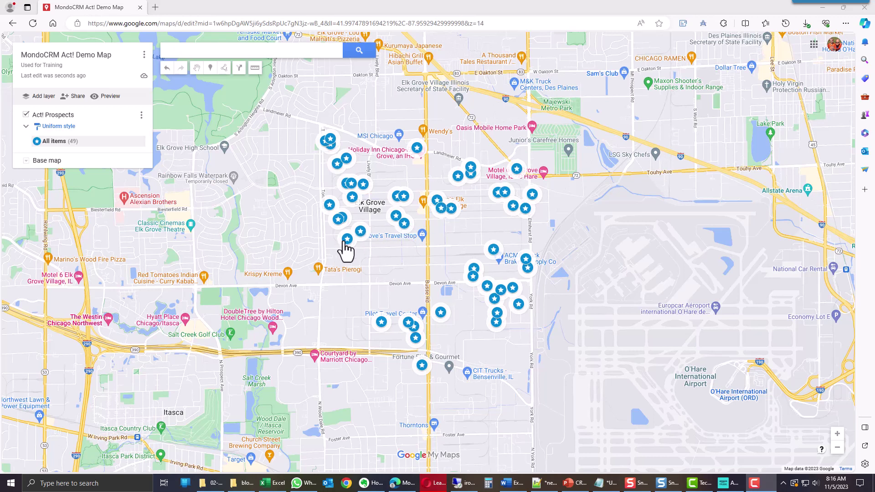
- Label the Act! Prospects placemarks with the Company column
{"action": "left_click", "coordinate": [67, 129]}
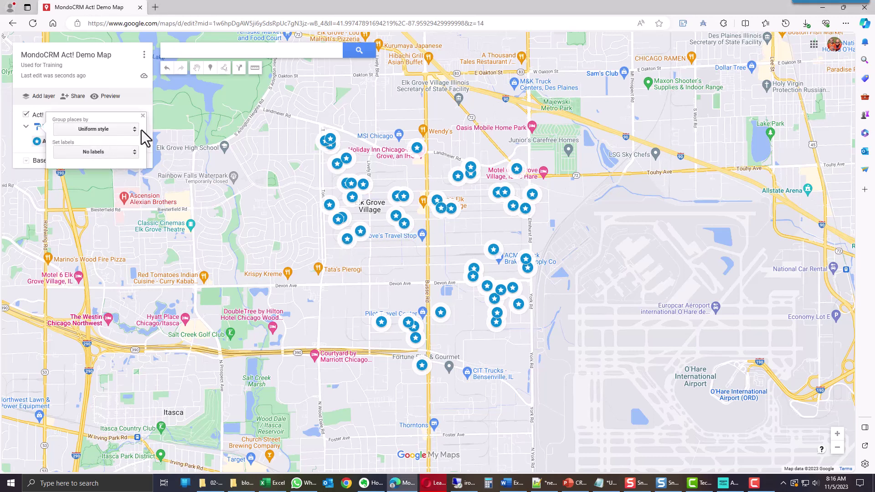
{"action": "left_click", "coordinate": [106, 154]}
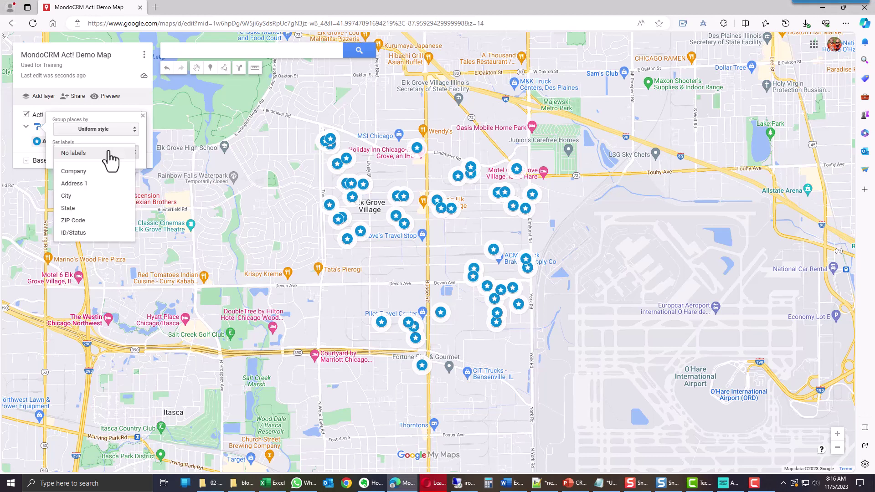
{"action": "left_click", "coordinate": [84, 171]}
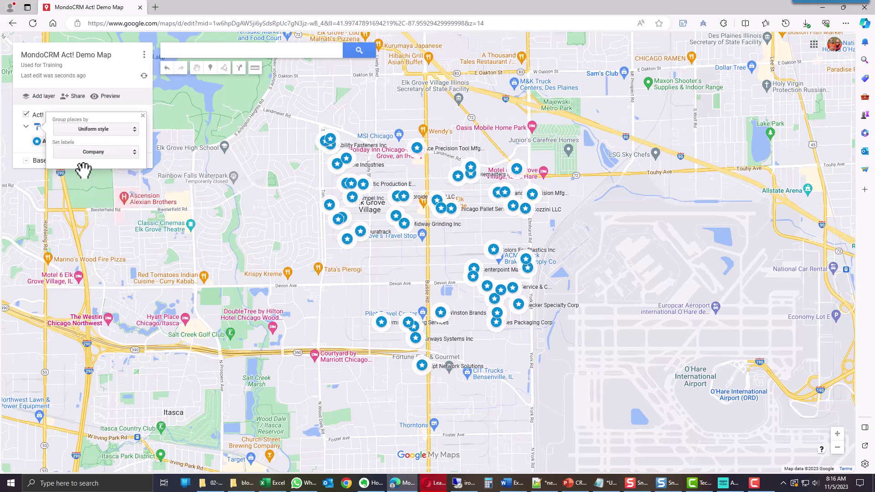
- Examine the company labels and the details of individual prospects, including Circuit Engineering LLC, Phoenix Tool & Molding Co and Graphic Innovators Inc
{"action": "scroll", "coordinate": [386, 247], "scroll_direction": "up", "scroll_amount": 1}
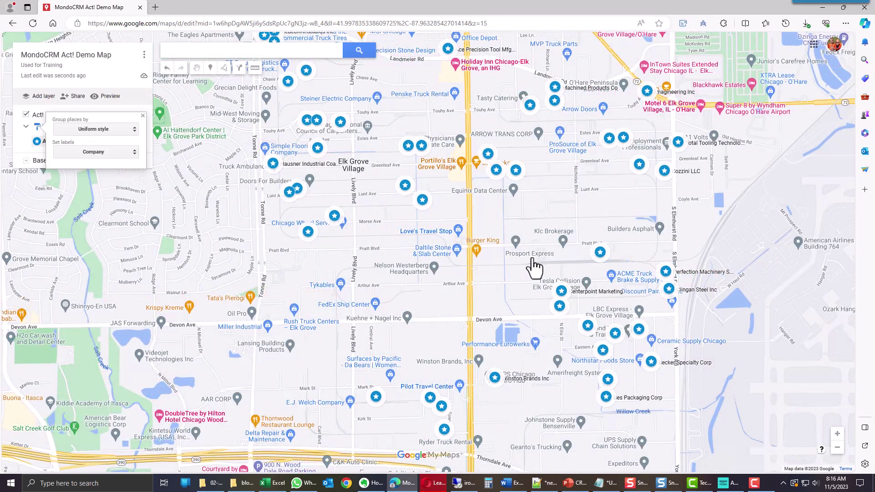
{"action": "left_click", "coordinate": [510, 175]}
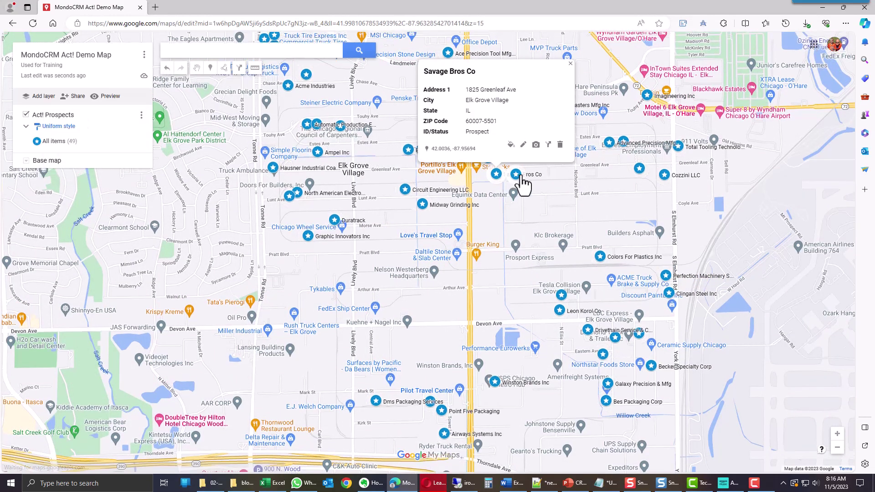
{"action": "left_click", "coordinate": [511, 176]}
{"action": "left_click", "coordinate": [405, 192]}
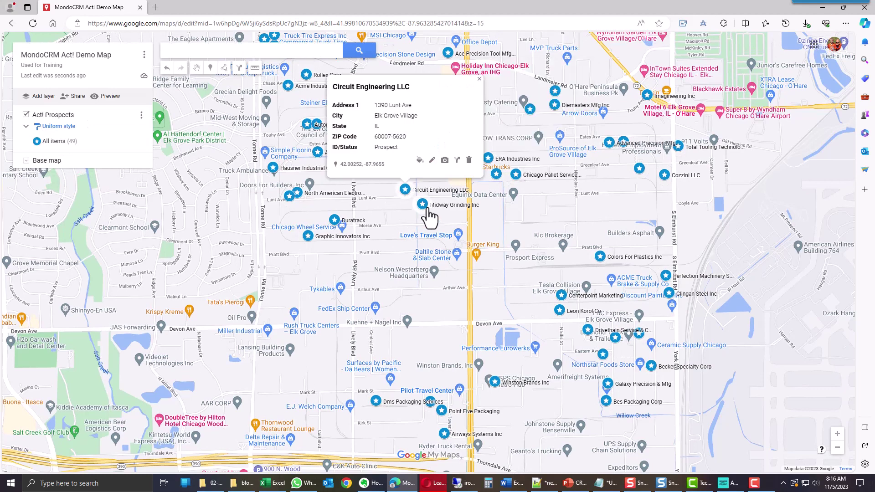
{"action": "left_click", "coordinate": [422, 205]}
{"action": "left_click", "coordinate": [290, 196]}
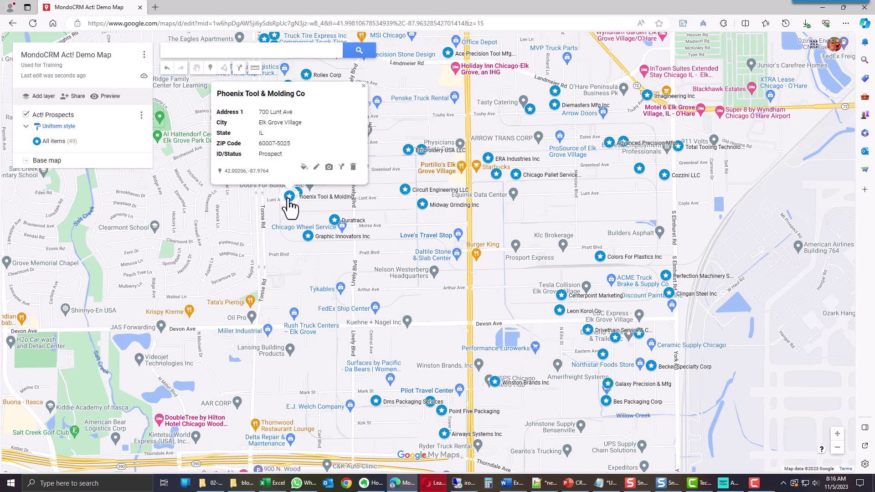
{"action": "left_click", "coordinate": [308, 236]}
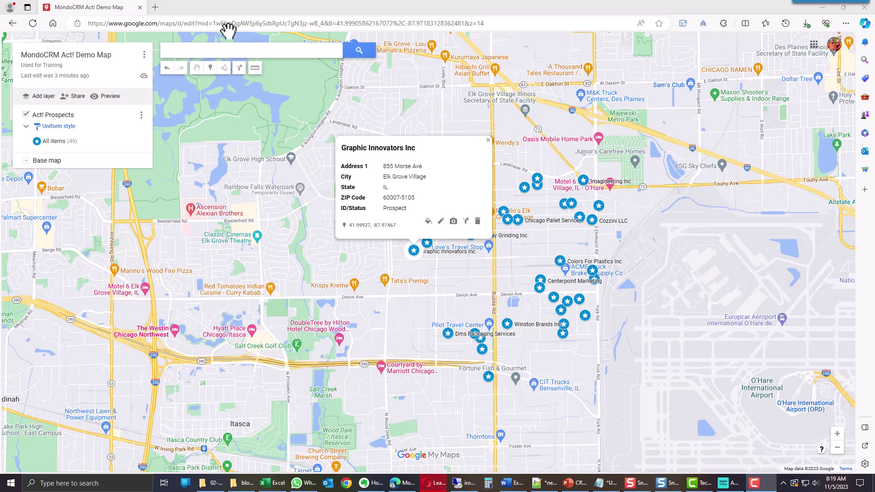
- Open the data table of the Act! Prospects layer
{"action": "left_click", "coordinate": [142, 115]}
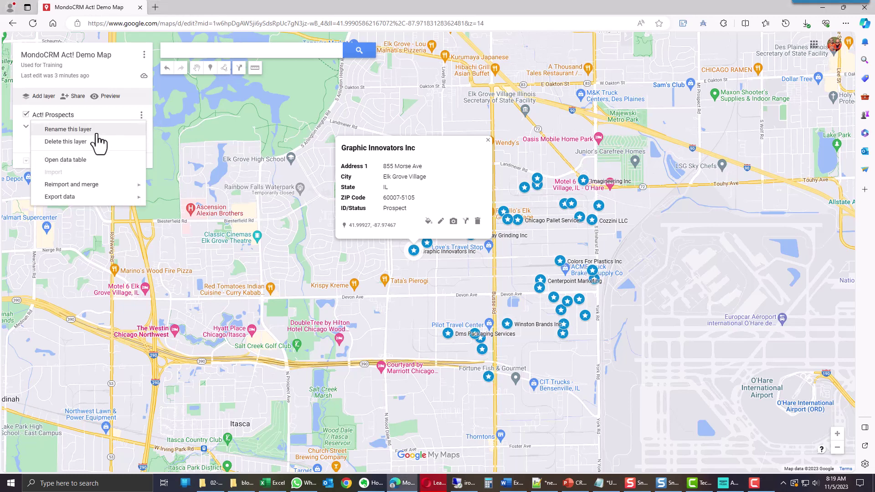
{"action": "left_click", "coordinate": [81, 160]}
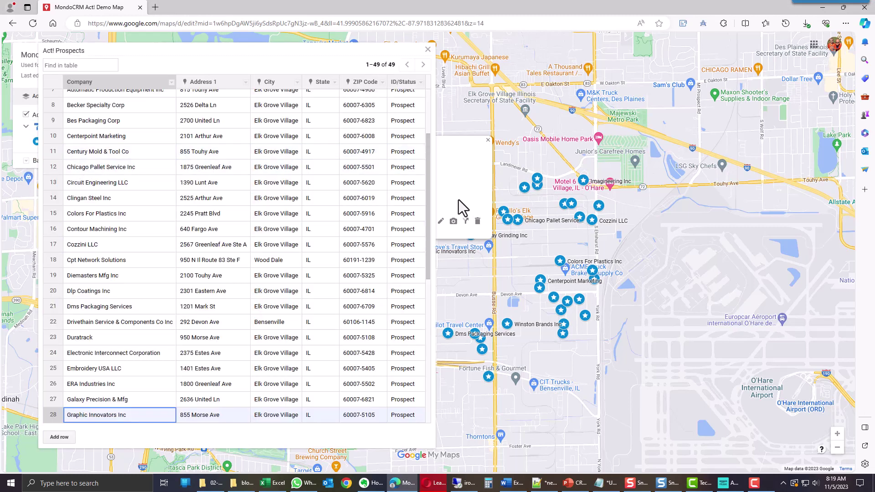
- Review the Act! Prospects data table, close it and inspect the layer's Reimport and merge options
{"action": "scroll", "coordinate": [312, 220], "scroll_direction": "up", "scroll_amount": 5}
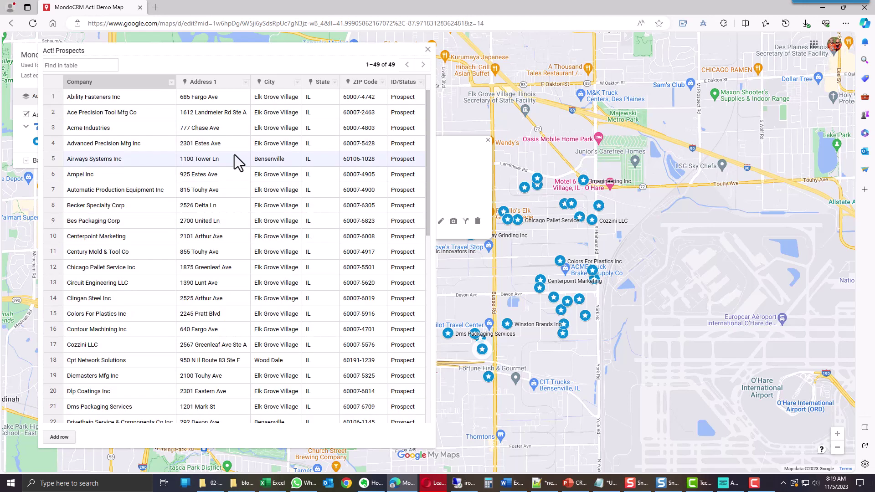
{"action": "left_click", "coordinate": [428, 49]}
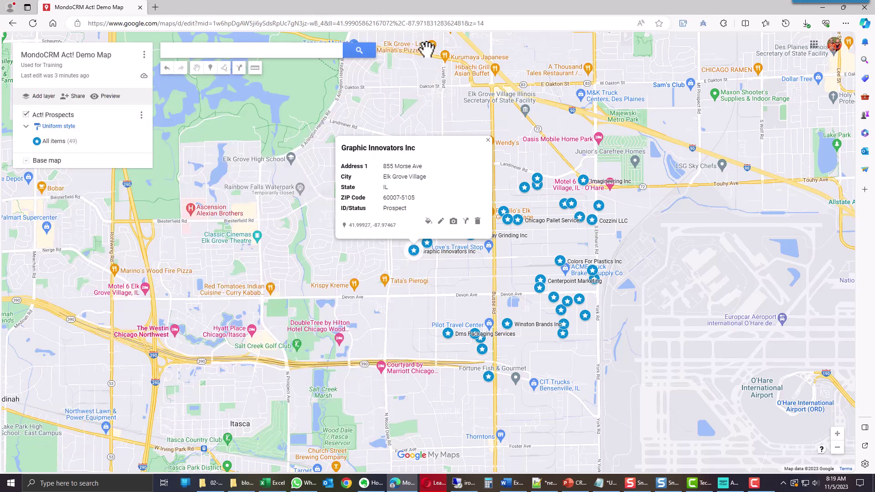
{"action": "left_click", "coordinate": [141, 115]}
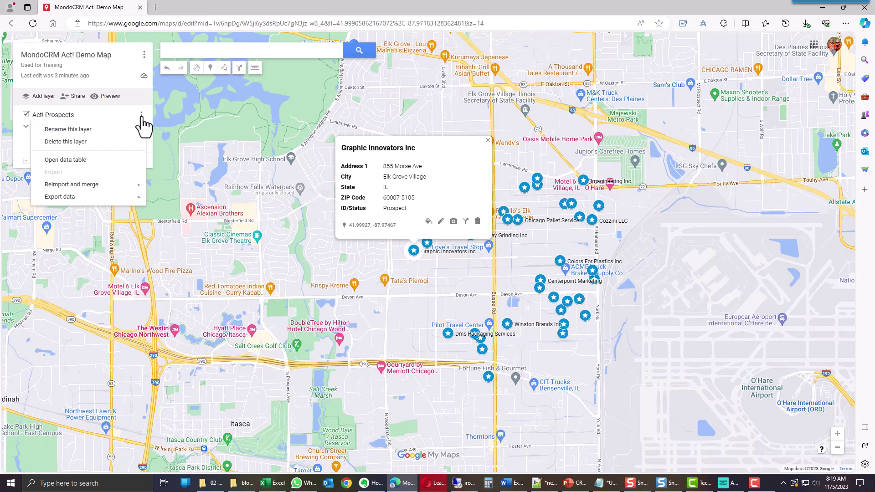
{"action": "mouse_move", "coordinate": [136, 186]}
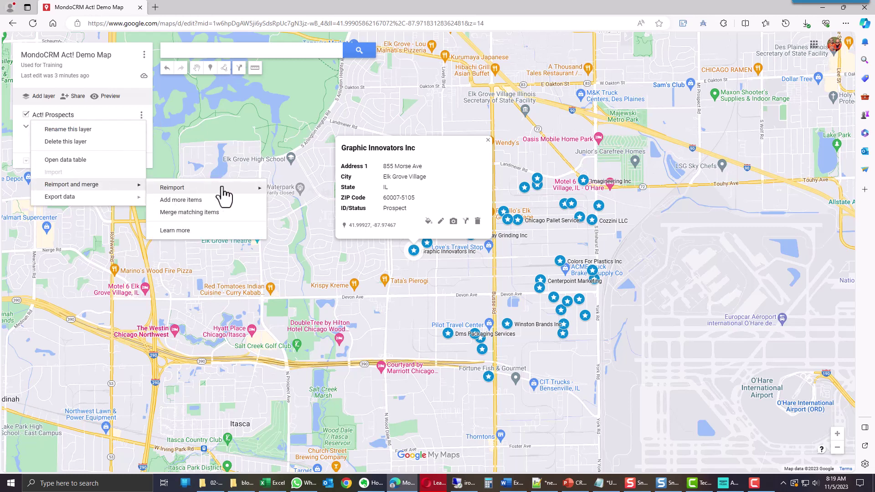
{"action": "mouse_move", "coordinate": [223, 196]}
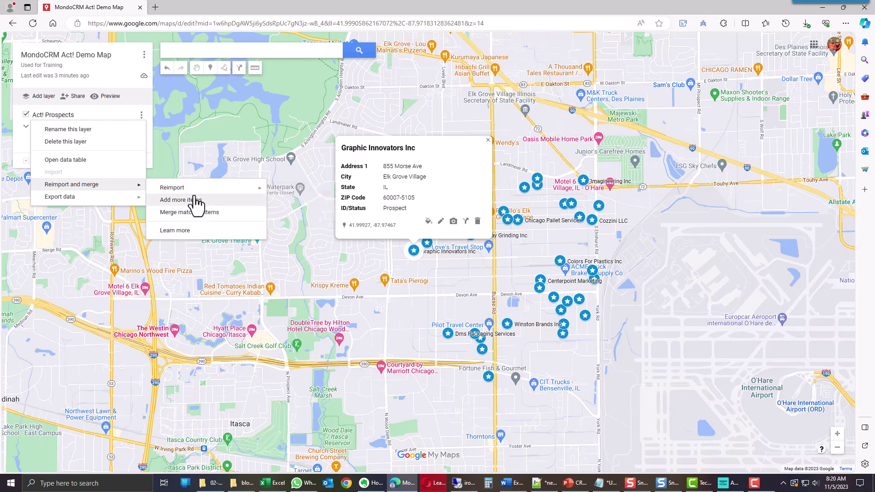
{"action": "mouse_move", "coordinate": [197, 193]}
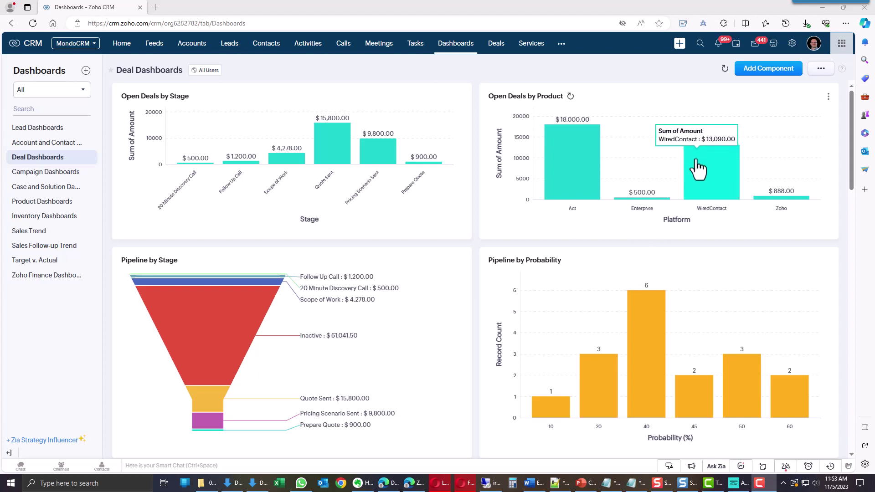
- Switch to Zoho CRM and view the leads in the Google My Maps Export view along with the available list actions
{"action": "left_click", "coordinate": [226, 46]}
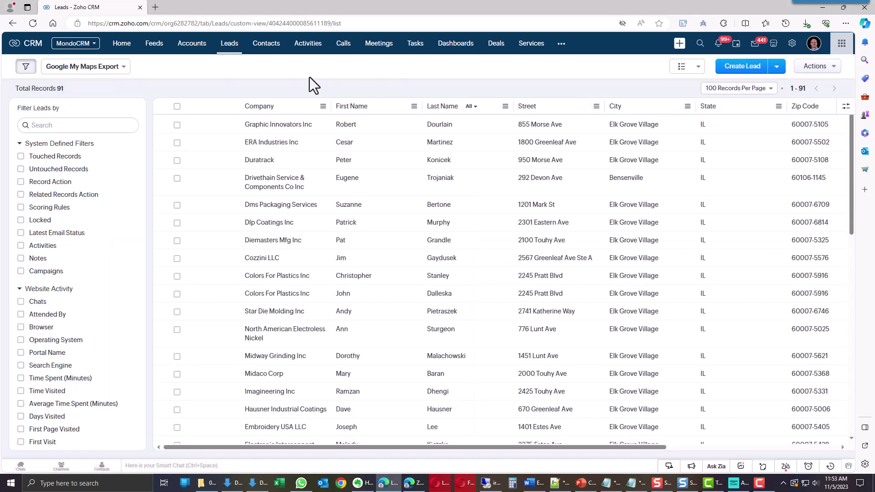
{"action": "left_click", "coordinate": [818, 68]}
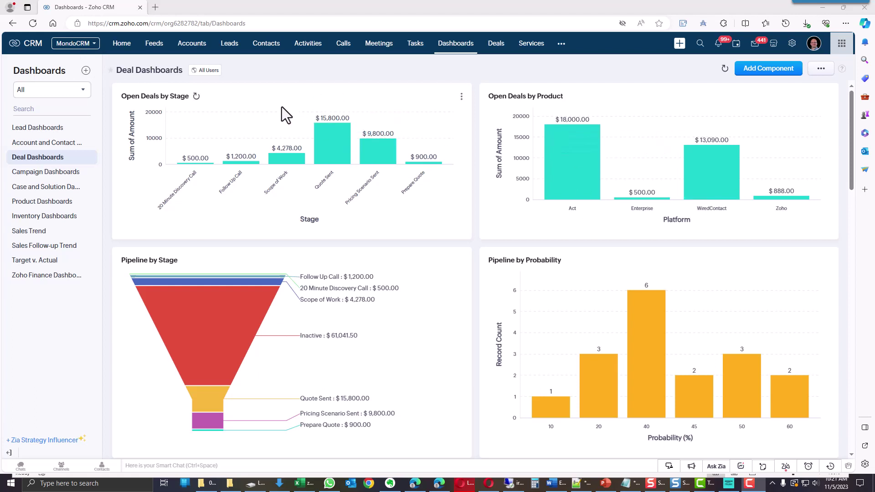
- Start a new custom view for Leads and name it Google My Maps Export
{"action": "left_click", "coordinate": [229, 44]}
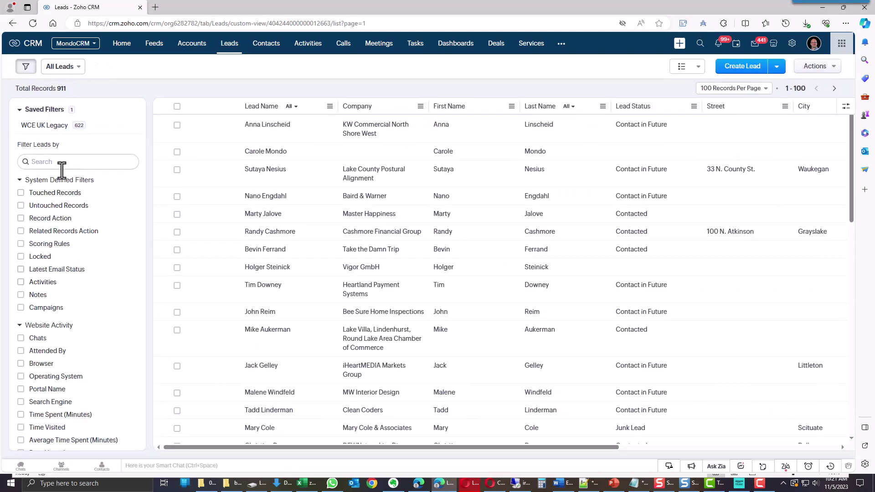
{"action": "left_click", "coordinate": [78, 67]}
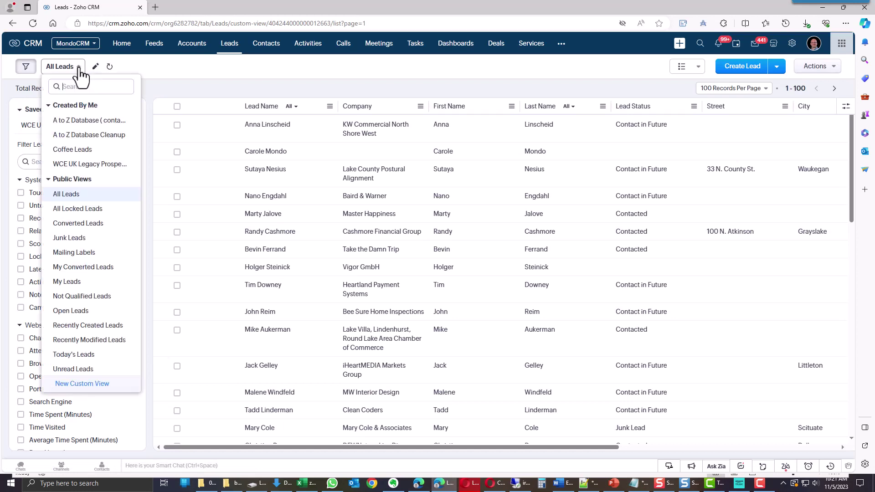
{"action": "left_click", "coordinate": [67, 402]}
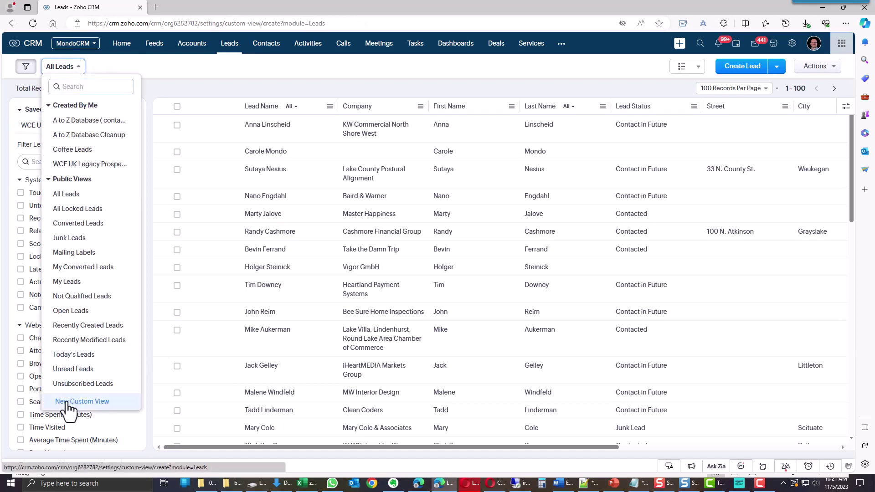
{"action": "type", "text": "Google My Maps Export"}
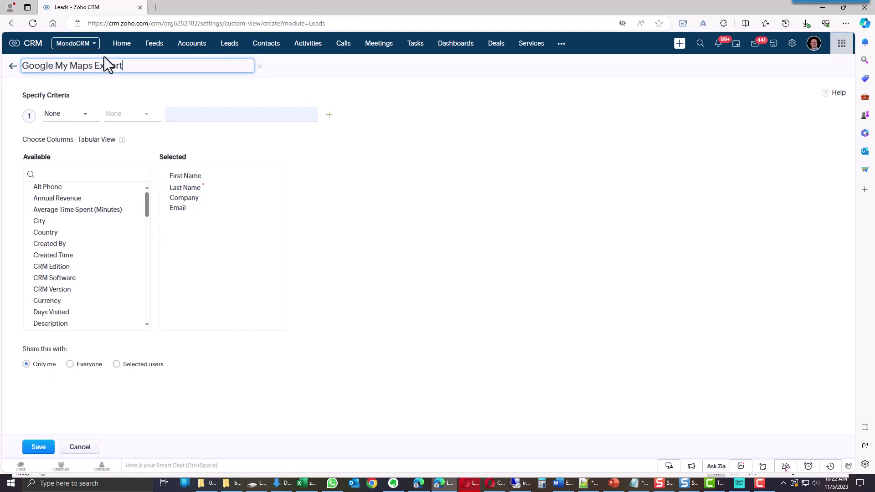
- Set the first criterion so that Lead Owner is the second of the inactive users
{"action": "left_click", "coordinate": [80, 116]}
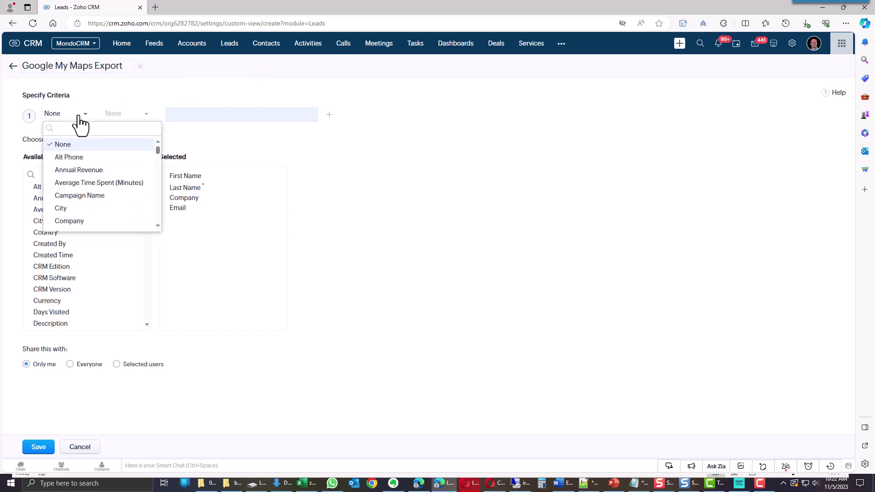
{"action": "left_click", "coordinate": [121, 142]}
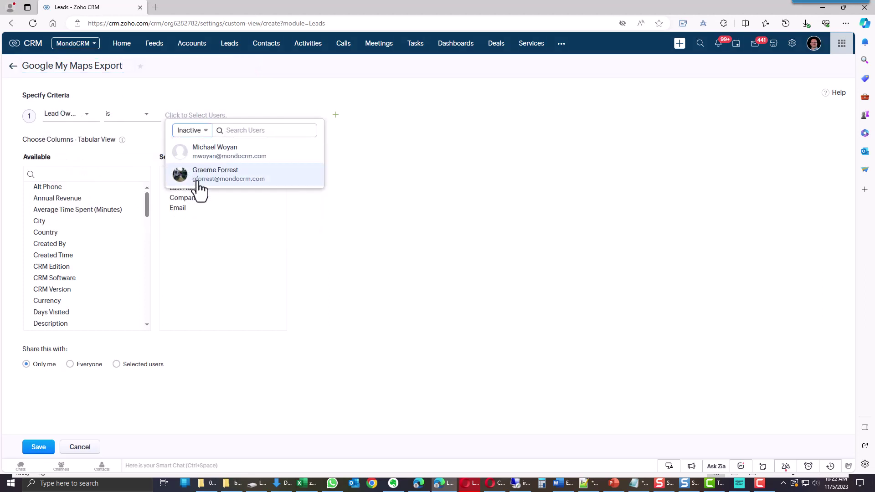
{"action": "left_click", "coordinate": [194, 176]}
{"action": "left_click", "coordinate": [398, 141]}
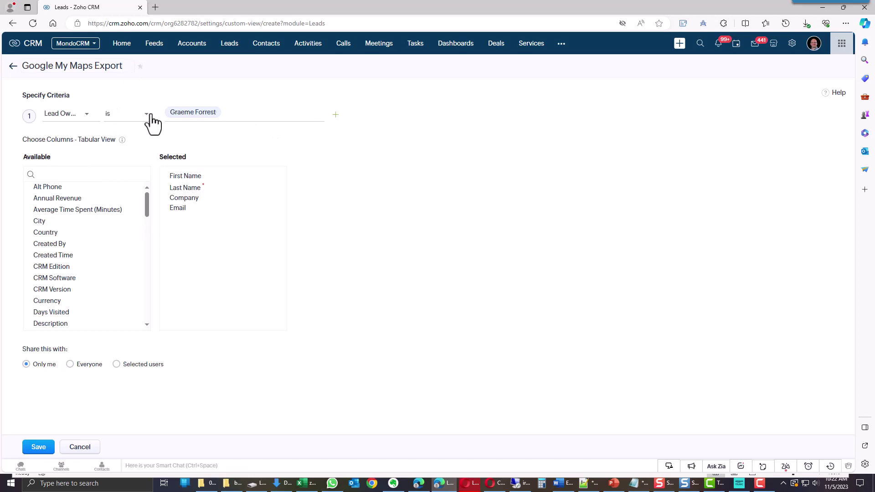
- Add a second criterion requiring that Street is not empty
{"action": "left_click", "coordinate": [337, 118]}
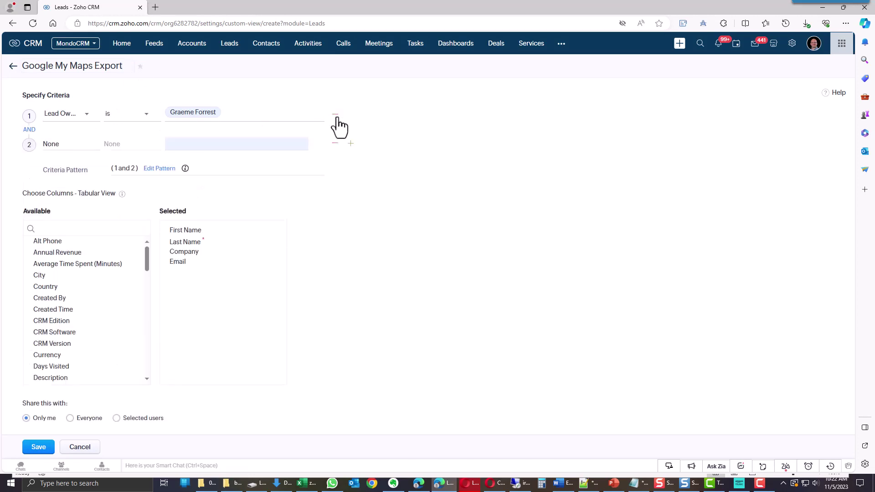
{"action": "left_click", "coordinate": [67, 146]}
{"action": "type", "text": "stre"}
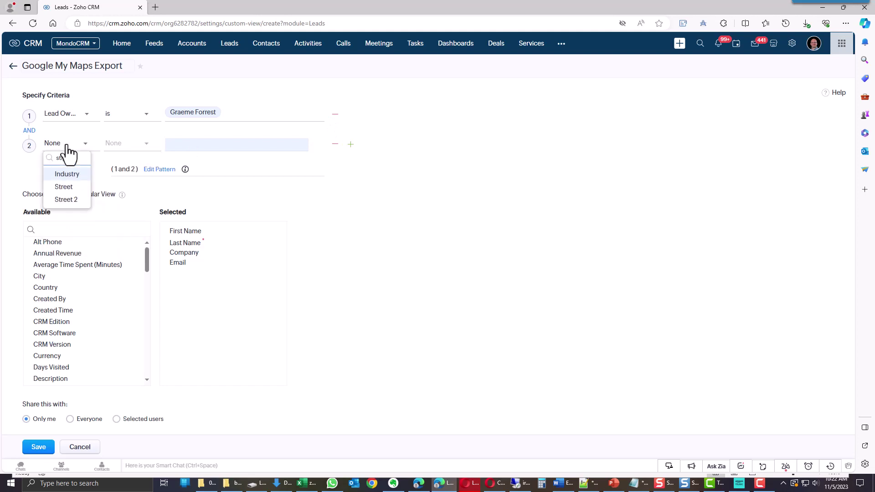
{"action": "left_click", "coordinate": [67, 173]}
{"action": "left_click", "coordinate": [129, 145]}
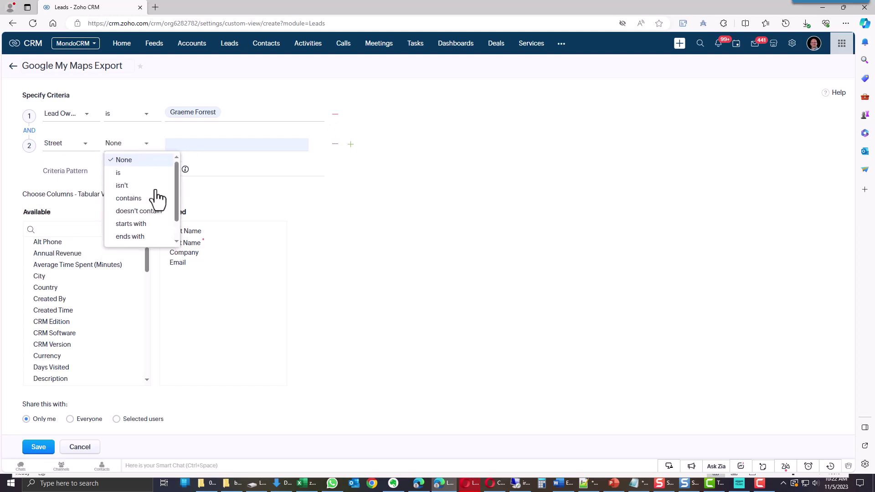
{"action": "left_click_drag", "start_coordinate": [177, 194], "coordinate": [177, 231]}
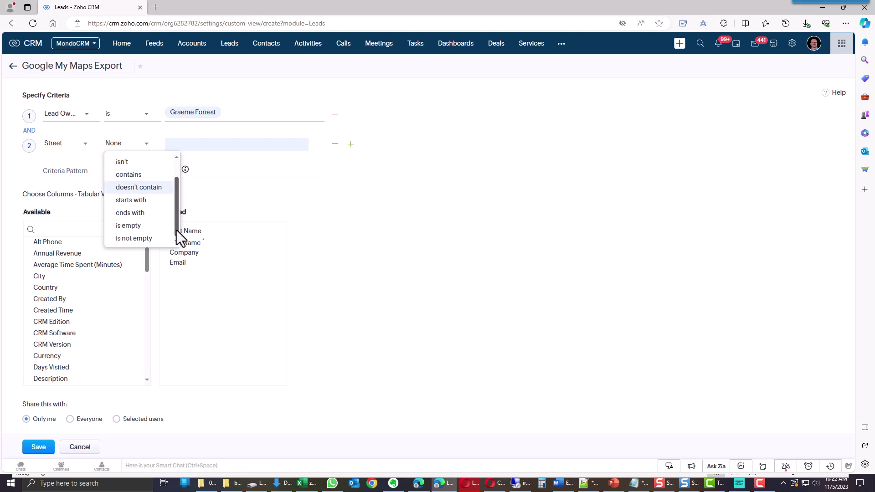
{"action": "left_click", "coordinate": [133, 237]}
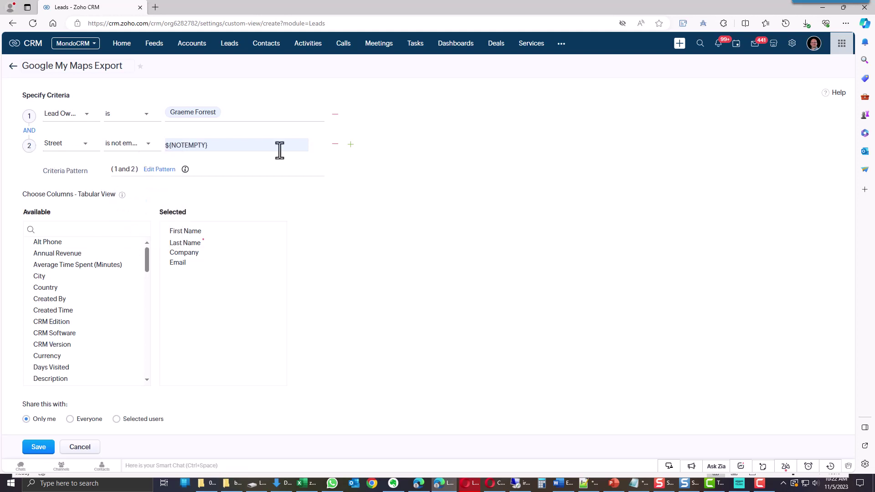
- Add a third criterion requiring that City is not empty
{"action": "left_click", "coordinate": [351, 144]}
{"action": "left_click", "coordinate": [62, 173]}
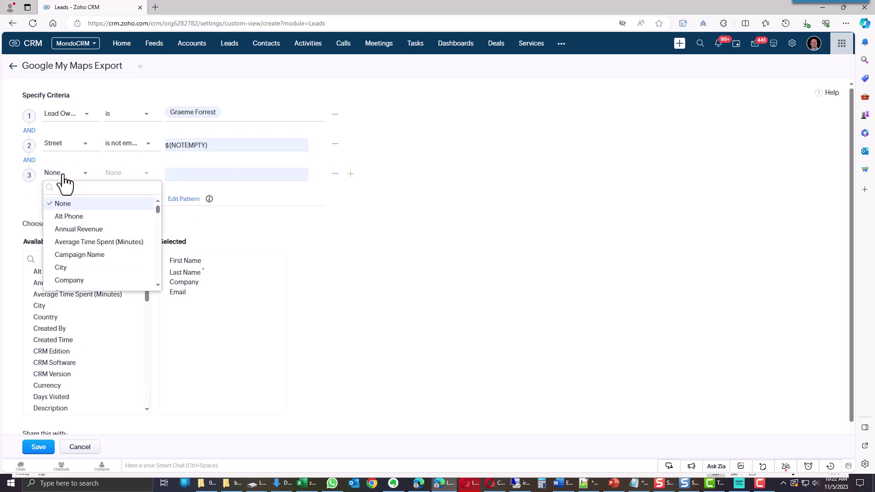
{"action": "type", "text": "city"}
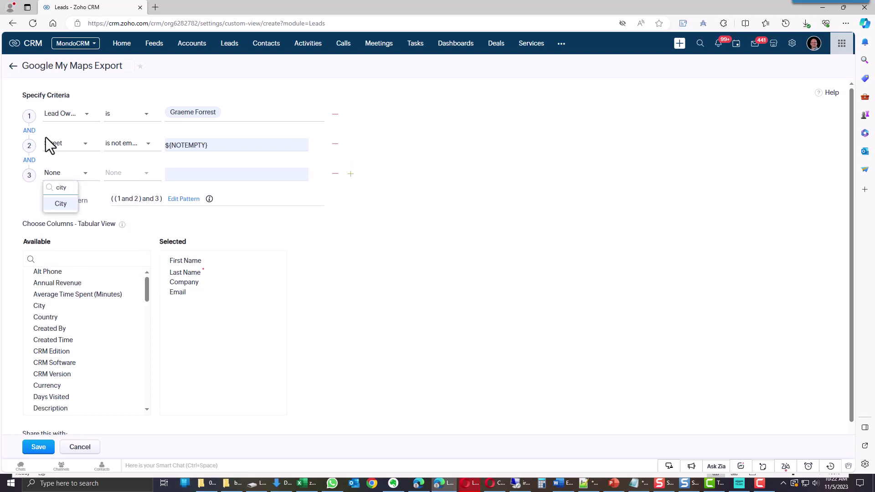
{"action": "left_click", "coordinate": [54, 203]}
{"action": "left_click", "coordinate": [126, 173]}
{"action": "left_click", "coordinate": [122, 204]}
- Add further criteria requiring that State, Zip Code and Company are not empty
{"action": "left_click", "coordinate": [64, 203]}
{"action": "type", "text": "stat"}
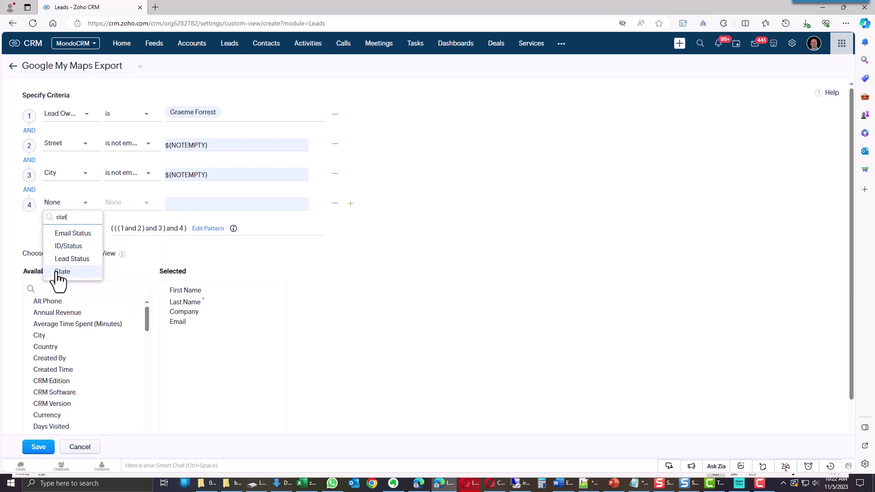
{"action": "left_click", "coordinate": [62, 272]}
{"action": "left_click", "coordinate": [72, 233]}
{"action": "type", "text": "zip"}
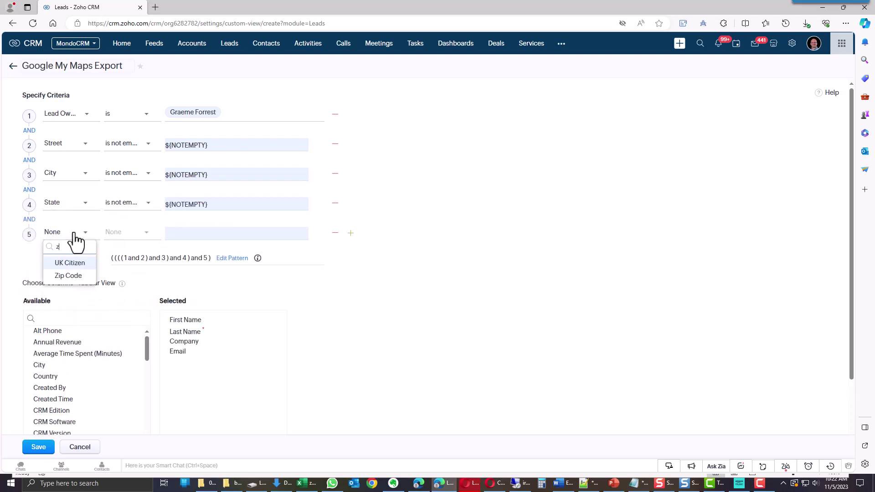
{"action": "left_click", "coordinate": [66, 264]}
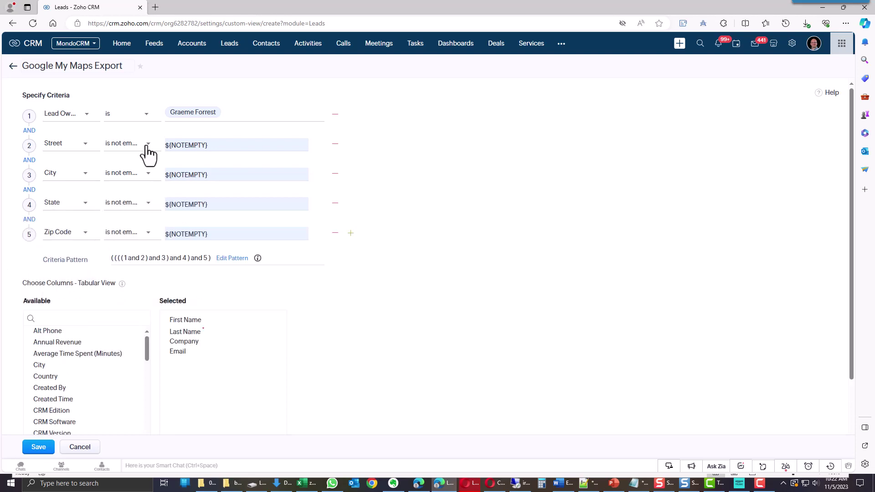
{"action": "left_click", "coordinate": [350, 233]}
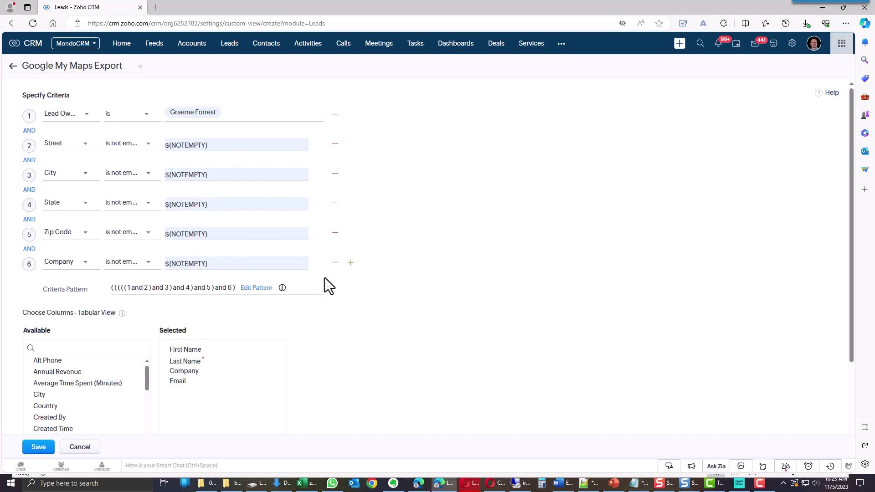
- Move Company above First Name in the view's selected columns
{"action": "scroll", "coordinate": [350, 308], "scroll_direction": "down", "scroll_amount": 2}
{"action": "scroll", "coordinate": [350, 307], "scroll_direction": "up", "scroll_amount": 2}
{"action": "scroll", "coordinate": [438, 280], "scroll_direction": "down", "scroll_amount": 2}
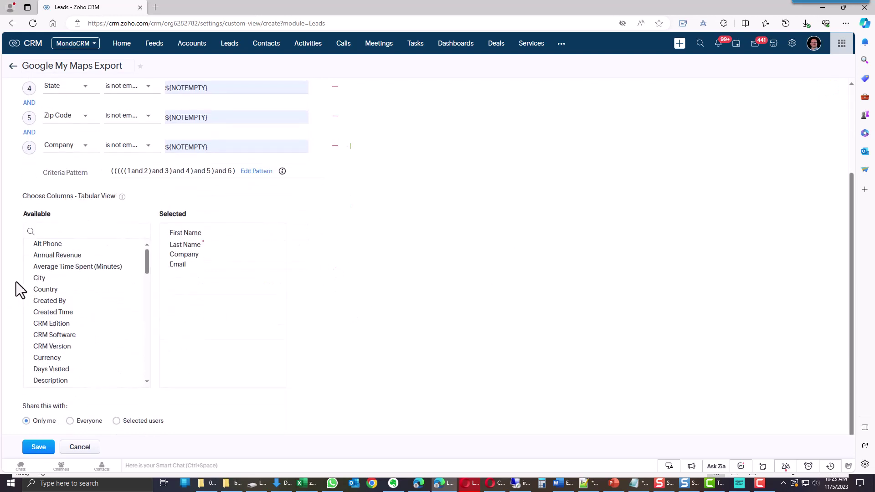
{"action": "mouse_move", "coordinate": [181, 252]}
{"action": "left_mouse_down"}
{"action": "mouse_move", "coordinate": [186, 227]}
{"action": "mouse_move", "coordinate": [186, 237]}
{"action": "left_mouse_up"}
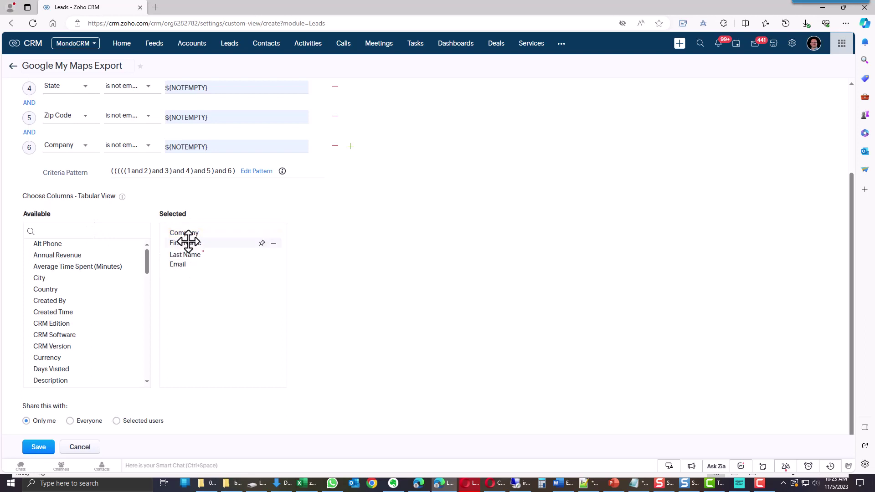
- Replace the Email column with Lead Status and add the Street column to the view
{"action": "scroll", "coordinate": [255, 285], "scroll_direction": "up", "scroll_amount": 2}
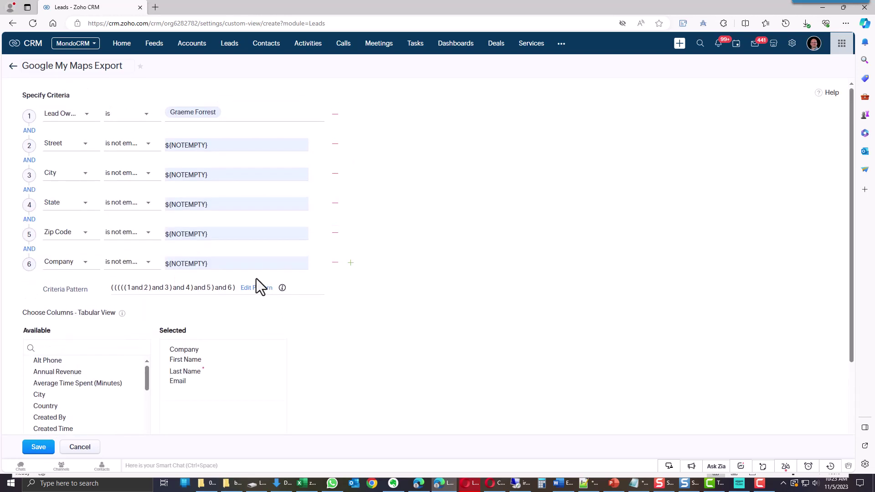
{"action": "scroll", "coordinate": [228, 284], "scroll_direction": "down", "scroll_amount": 2}
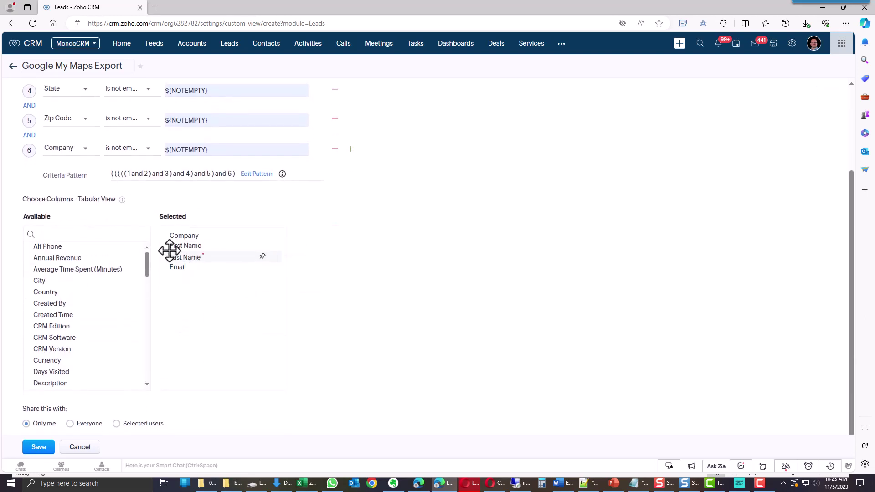
{"action": "left_click", "coordinate": [44, 234]}
{"action": "type", "text": "street"}
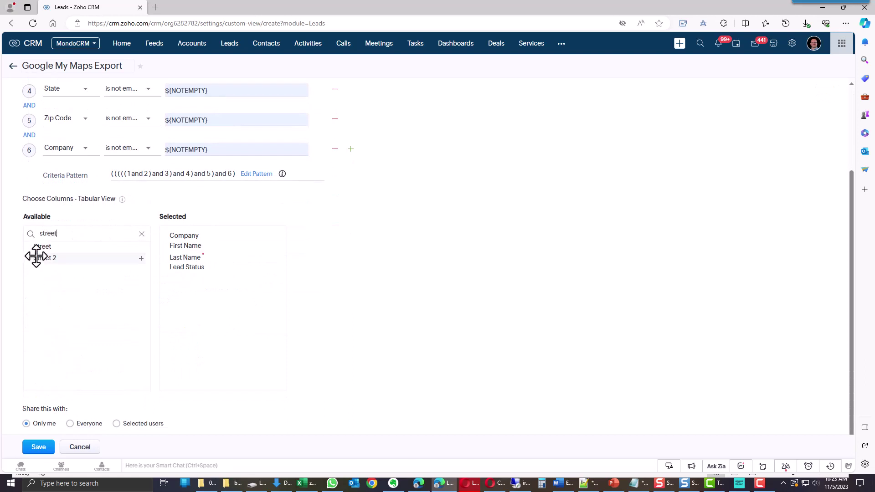
{"action": "left_click", "coordinate": [37, 248]}
- Add the City, State and Zip Code columns to the view after Street
{"action": "double_click", "coordinate": [69, 235]}
{"action": "type", "text": "city"}
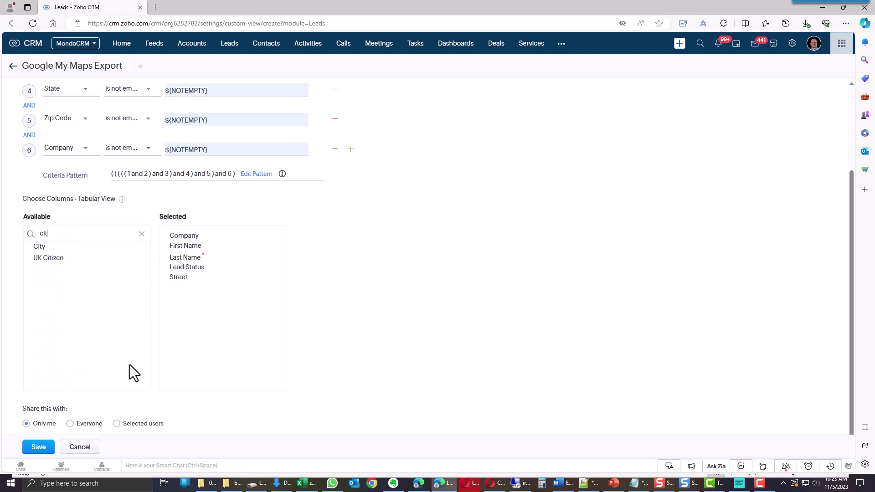
{"action": "left_click", "coordinate": [50, 249]}
{"action": "left_click_drag", "start_coordinate": [59, 233], "coordinate": [20, 237]}
{"action": "type", "text": "state"}
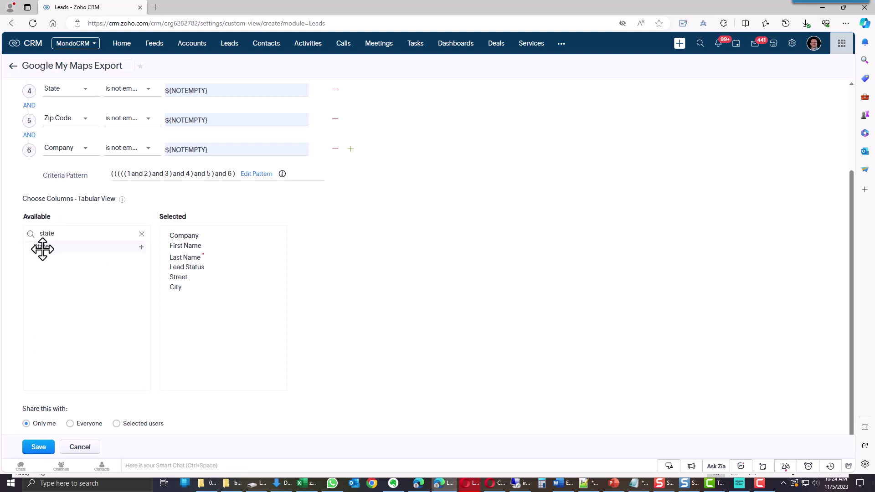
{"action": "left_click", "coordinate": [91, 248]}
{"action": "type", "text": "zip"}
{"action": "left_click", "coordinate": [43, 247]}
- Add the Industry column to the view and move Lead Status below it as the last selected column
{"action": "left_click", "coordinate": [141, 235]}
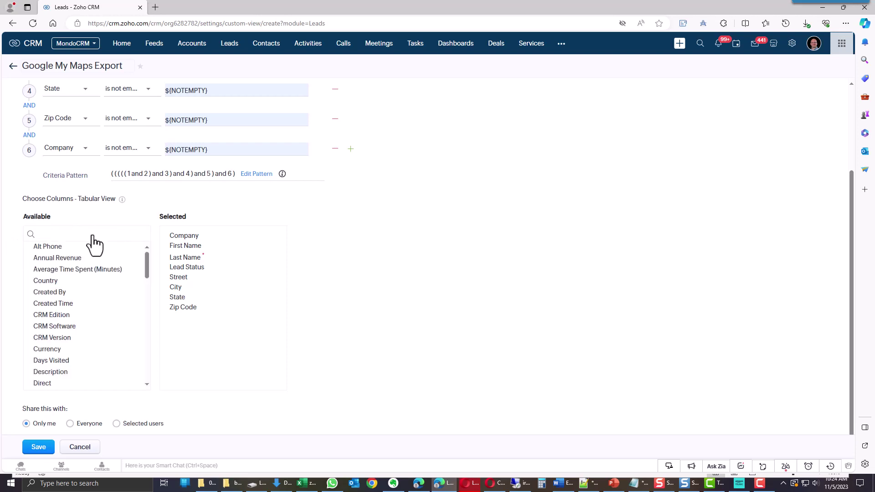
{"action": "type", "text": "indus"}
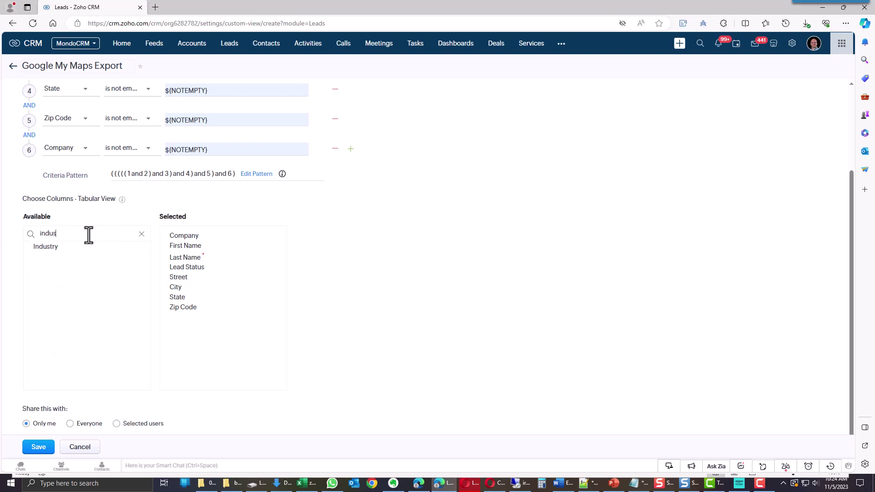
{"action": "left_click", "coordinate": [46, 246]}
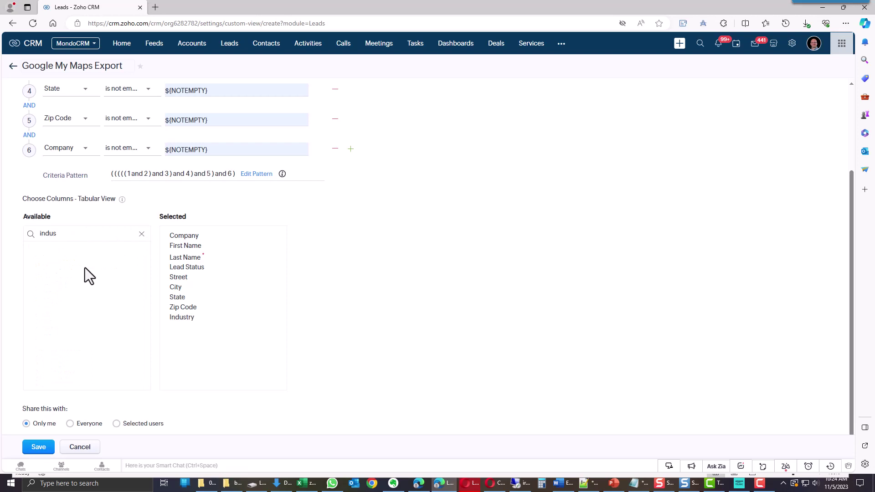
{"action": "left_click_drag", "start_coordinate": [217, 268], "coordinate": [214, 335]}
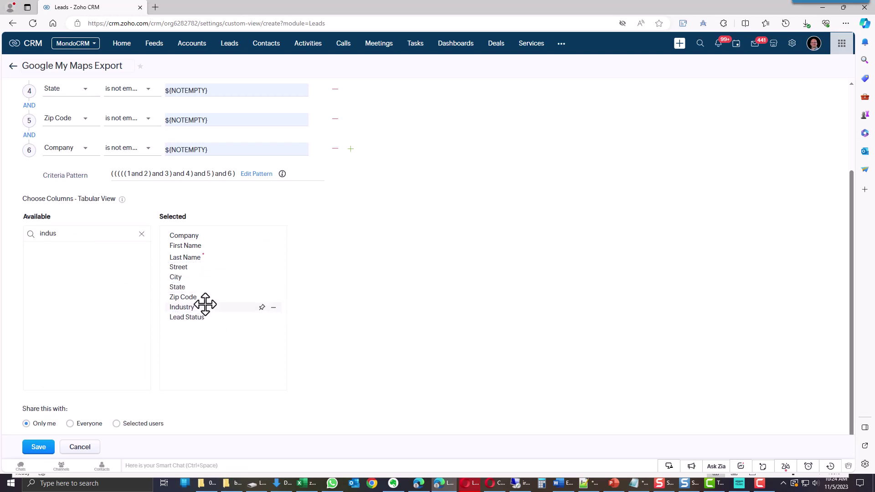
- Put First Name back between Company and Last Name in the selected columns and save the custom view
{"action": "double_click", "coordinate": [209, 246]}
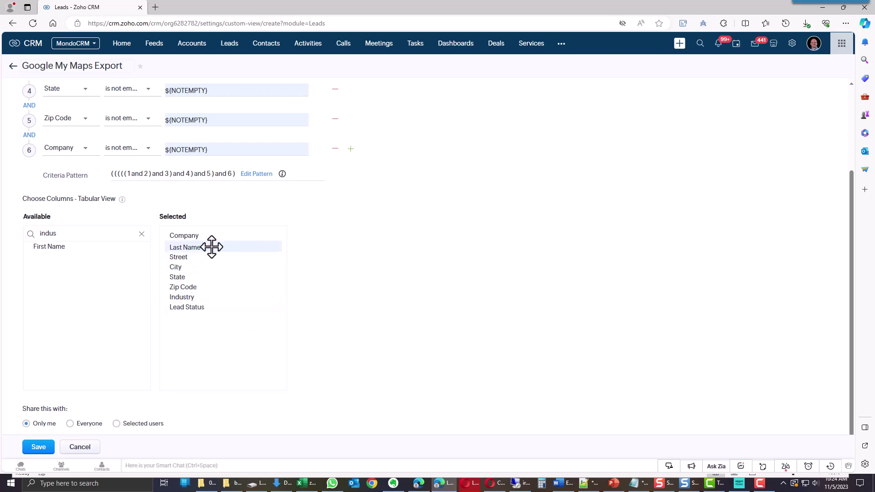
{"action": "left_click_drag", "start_coordinate": [49, 246], "coordinate": [222, 251]}
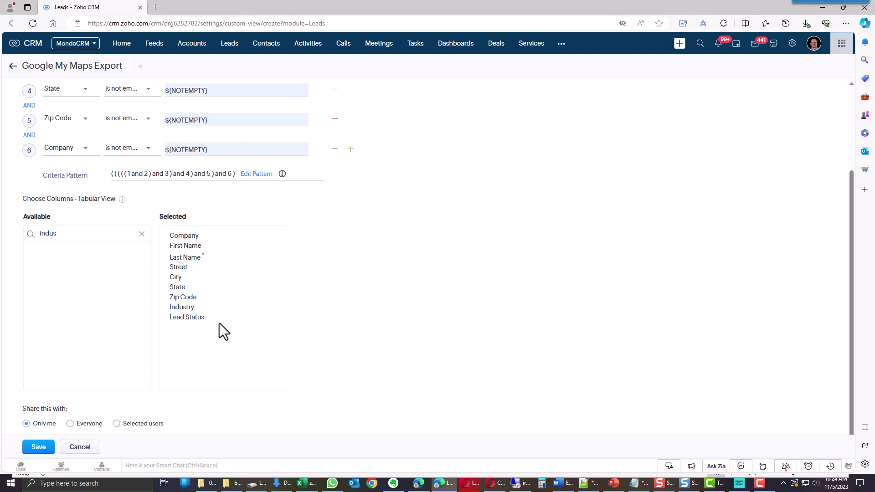
{"action": "left_click", "coordinate": [40, 448]}
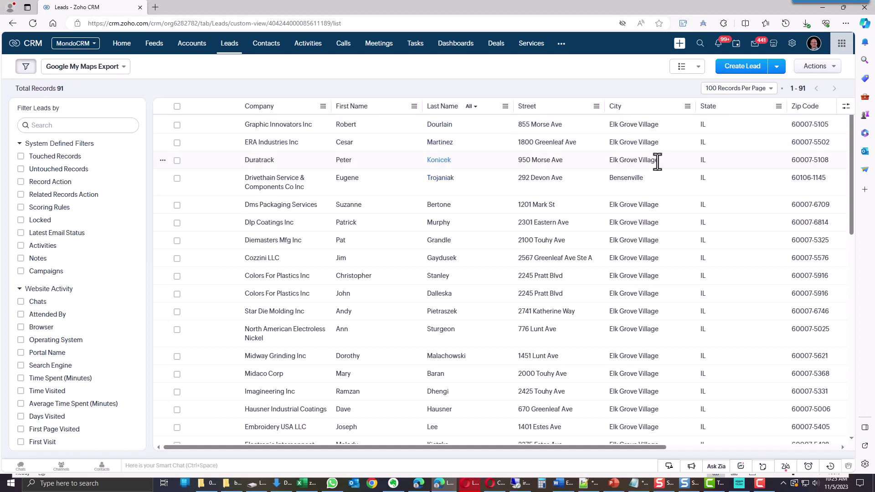
- Export the Leads from the Google My Maps Export view using the fields from the custom view
{"action": "left_click", "coordinate": [814, 67]}
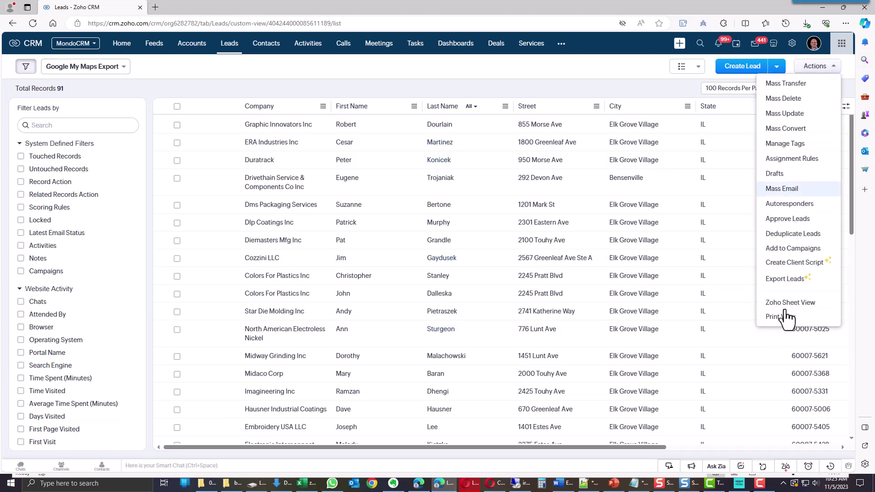
{"action": "left_click", "coordinate": [784, 280]}
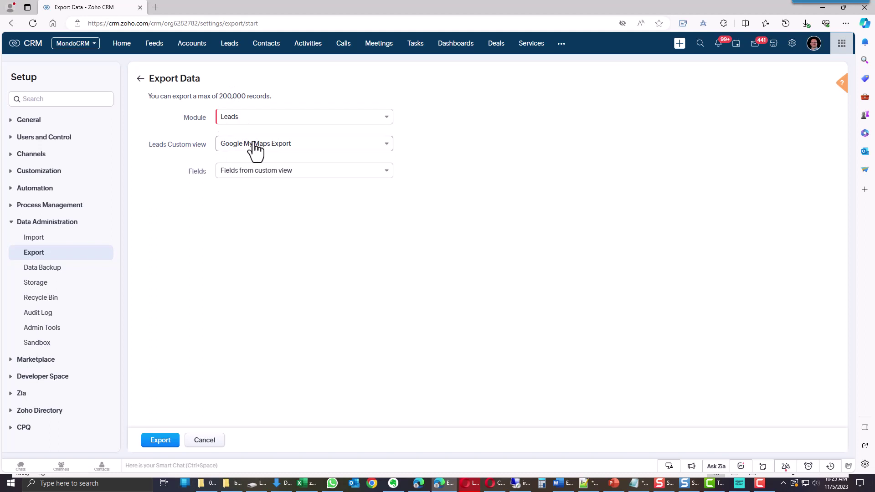
{"action": "left_click", "coordinate": [155, 443]}
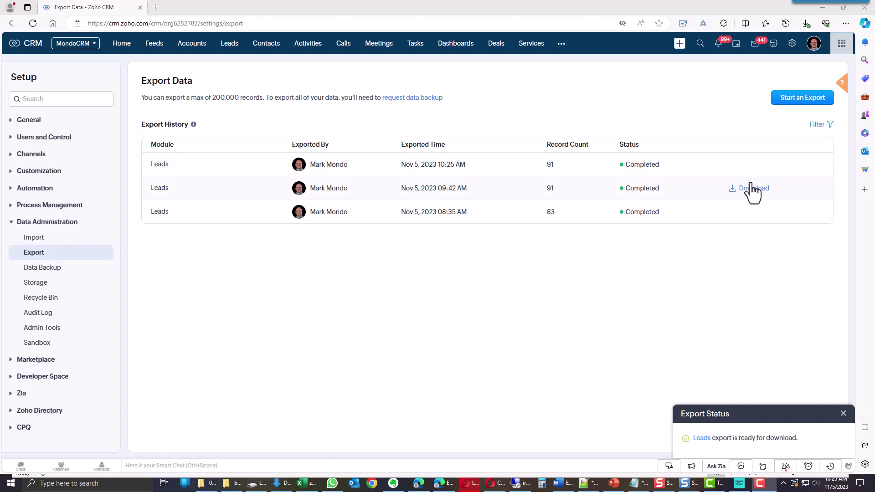
- Download the newest Leads export and save it as Leads_2023_11_05.zip in the Downloads folder
{"action": "mouse_move", "coordinate": [748, 167]}
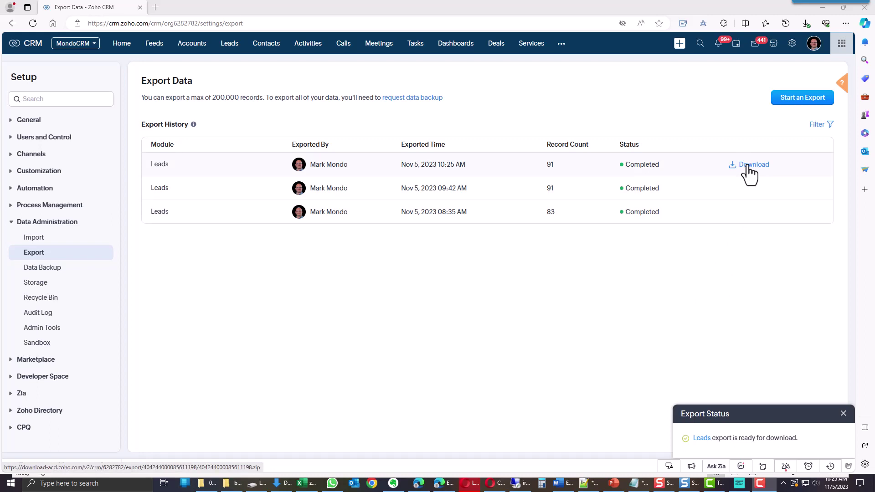
{"action": "left_click", "coordinate": [750, 165]}
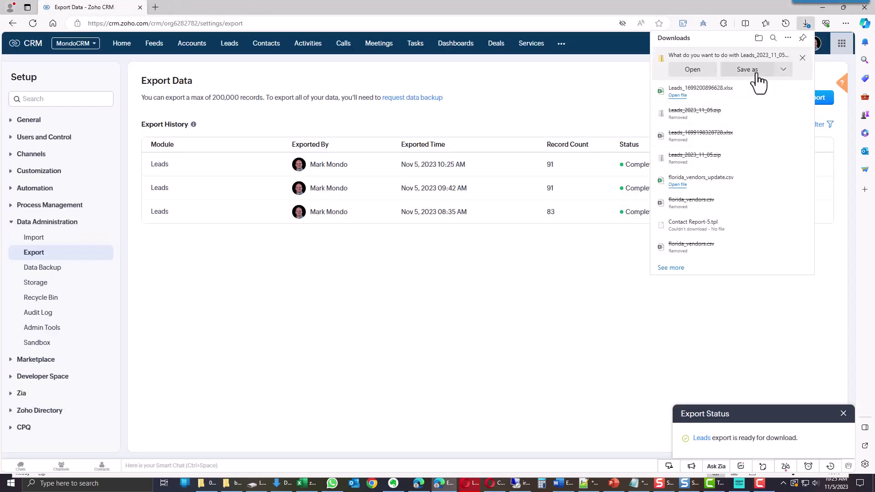
{"action": "left_click", "coordinate": [757, 75]}
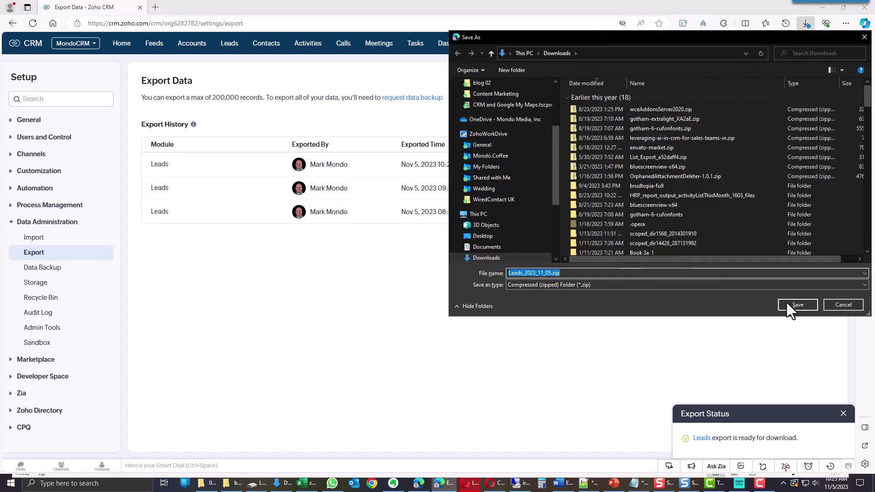
{"action": "left_click", "coordinate": [795, 305]}
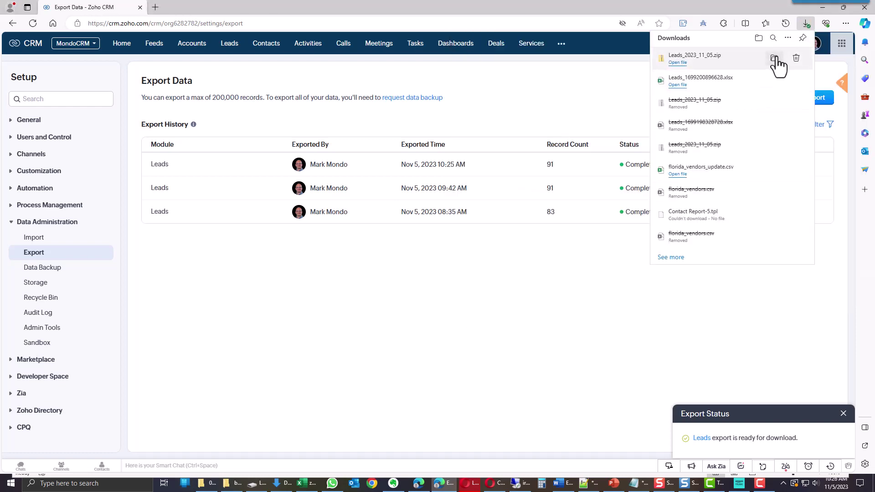
- Copy Leads_2023_11_05.csv out of the downloaded zip into the Downloads folder and close the file window
{"action": "left_click", "coordinate": [774, 59]}
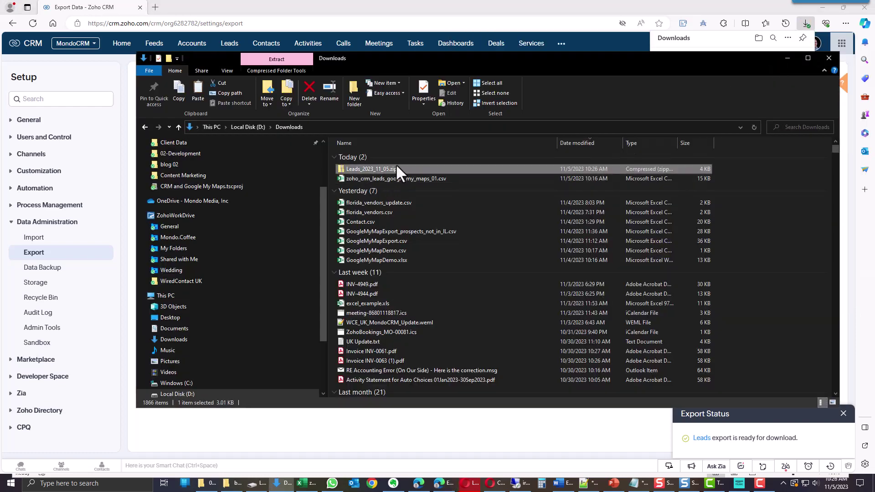
{"action": "double_click", "coordinate": [375, 169]}
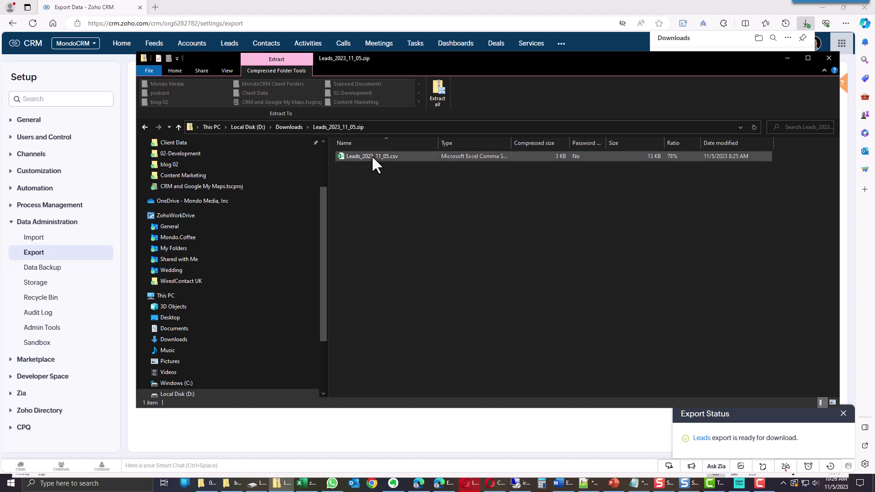
{"action": "left_click", "coordinate": [371, 155]}
{"action": "right_click", "coordinate": [371, 155]}
{"action": "left_click", "coordinate": [389, 186]}
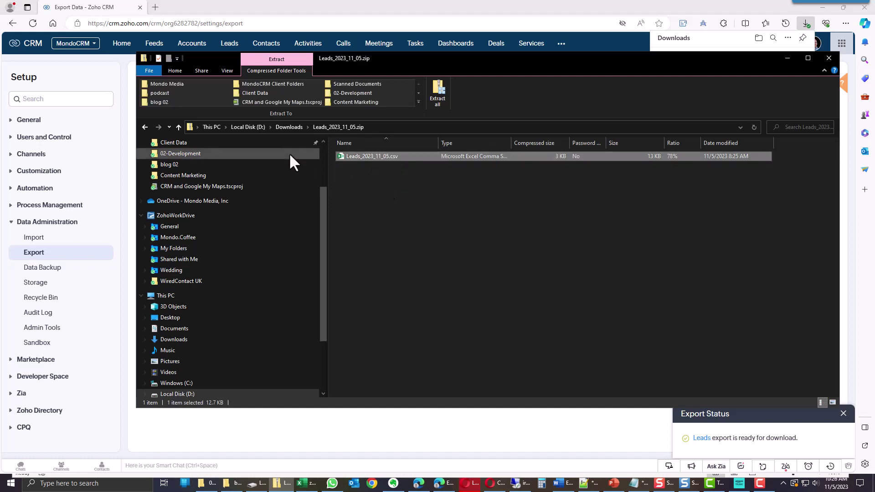
{"action": "left_click", "coordinate": [290, 127]}
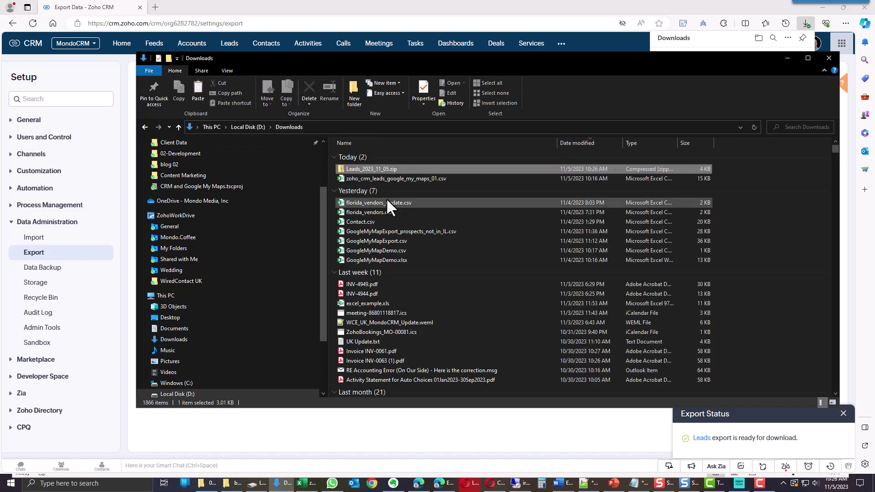
{"action": "right_click", "coordinate": [484, 184]}
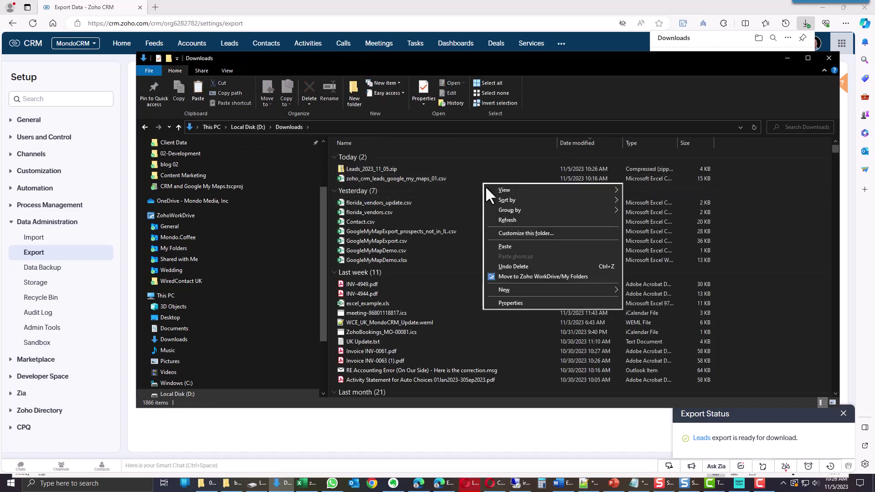
{"action": "left_click", "coordinate": [508, 247]}
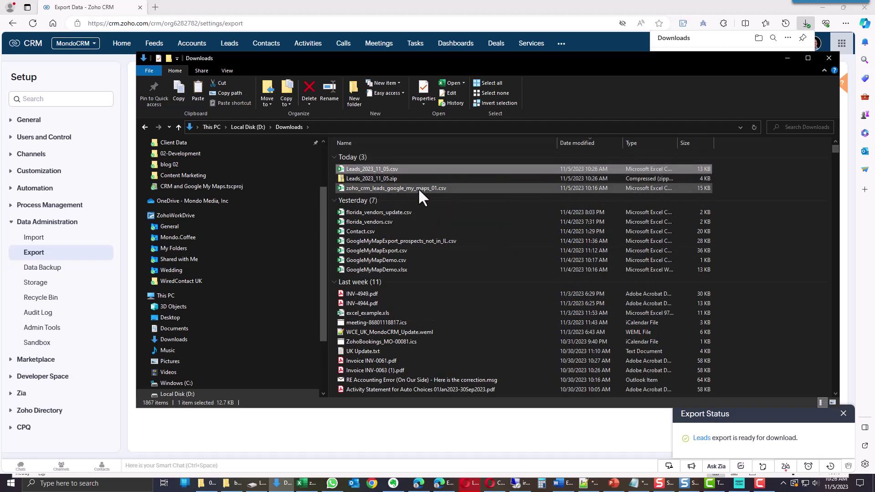
{"action": "key", "text": "alt+F4"}
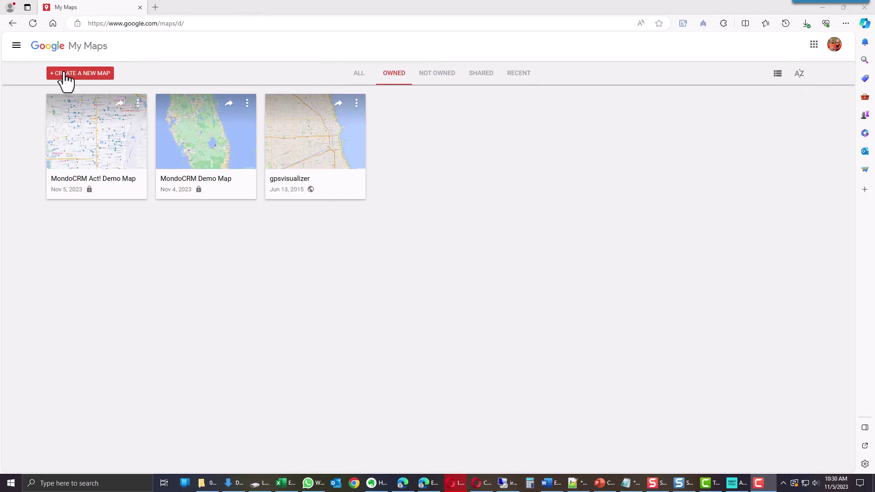
- In Google My Maps, create a new map titled "Zoho CRM Demo Map" with the description "Used for training."
{"action": "left_click", "coordinate": [108, 74]}
{"action": "left_click", "coordinate": [144, 54]}
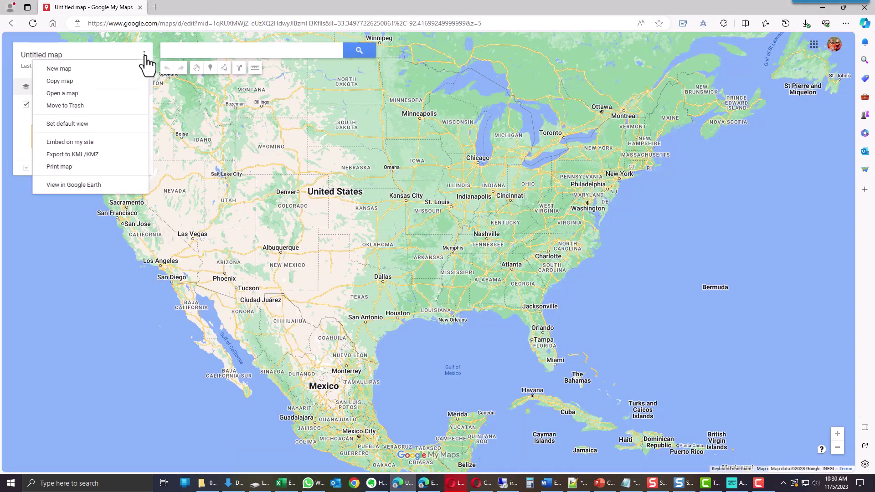
{"action": "left_click", "coordinate": [85, 55]}
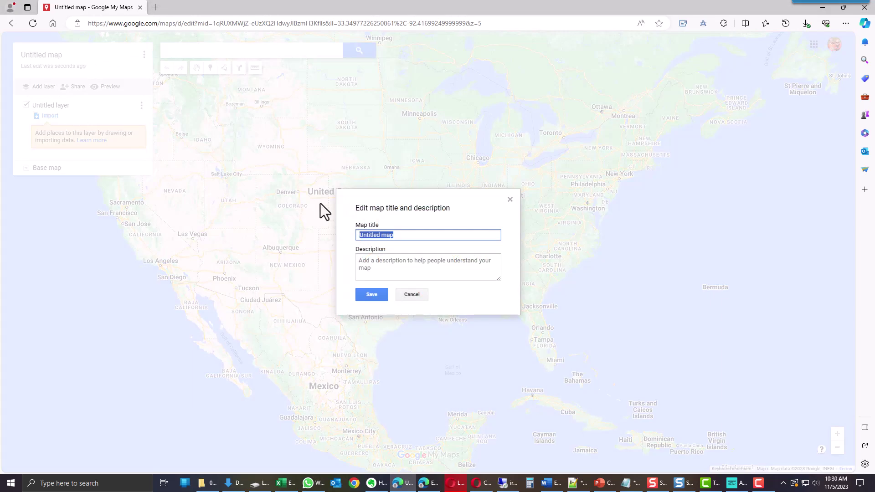
{"action": "type", "text": "Zoho CRM Demo Map"}
{"action": "key", "text": "Tab"}
{"action": "type", "text": "Used for training."}
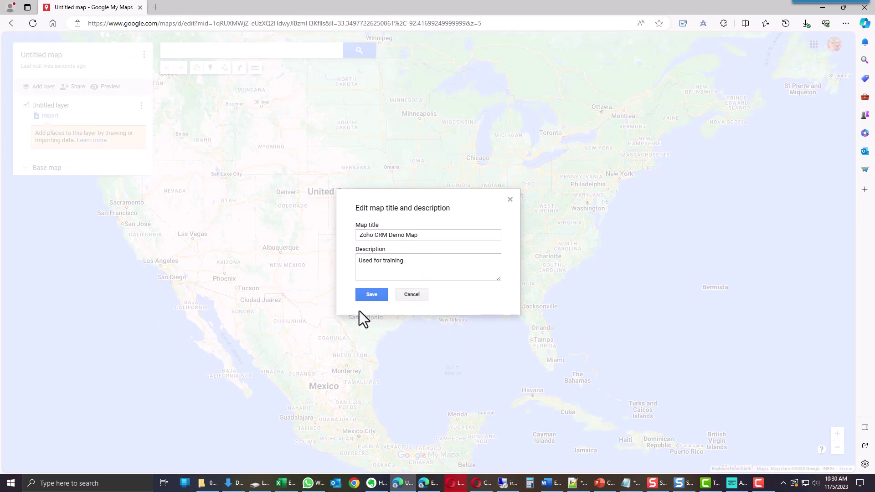
{"action": "left_click", "coordinate": [372, 294]}
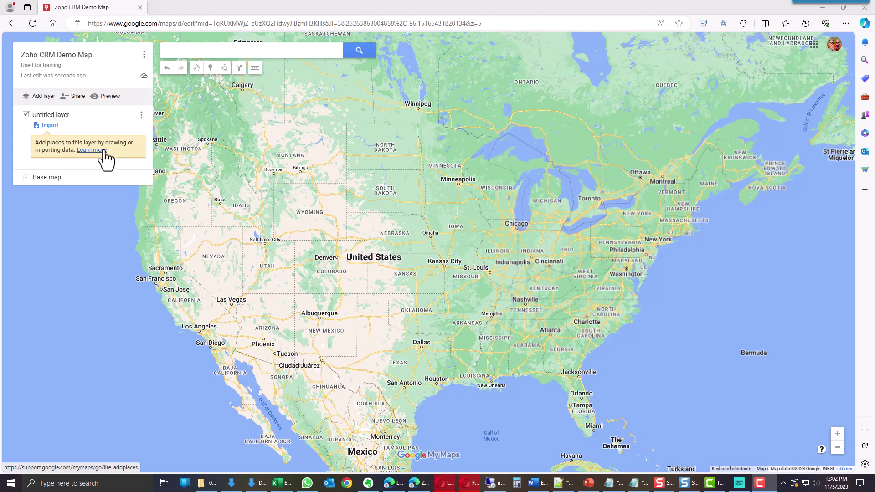
- Import Leads_2023_11_05.csv from the Downloads folder into the untitled layer
{"action": "left_click", "coordinate": [50, 126]}
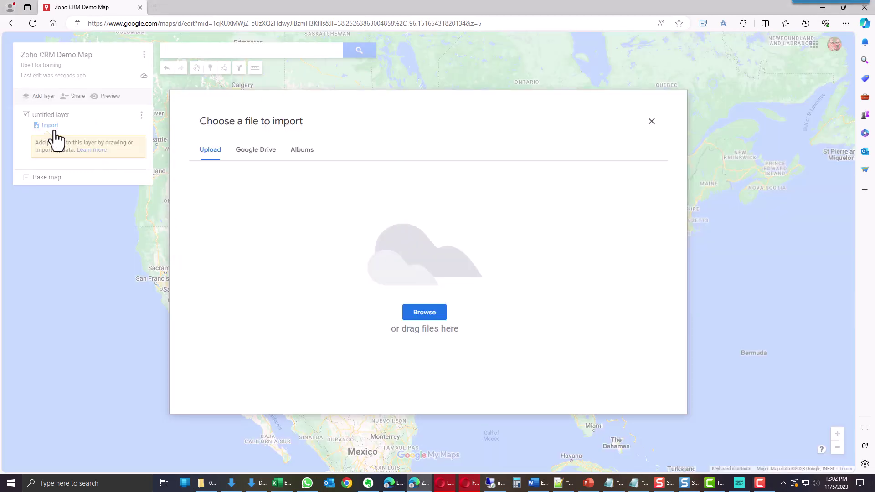
{"action": "left_click", "coordinate": [432, 315]}
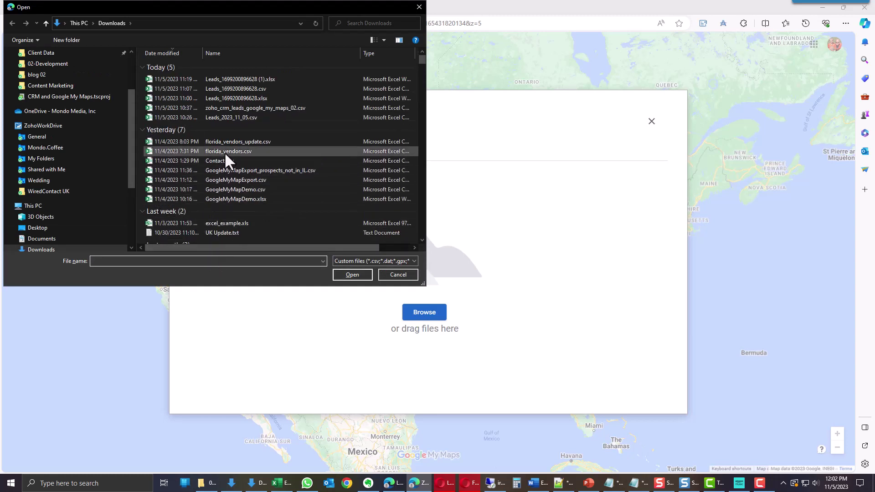
{"action": "left_click", "coordinate": [231, 117]}
{"action": "left_click", "coordinate": [347, 275]}
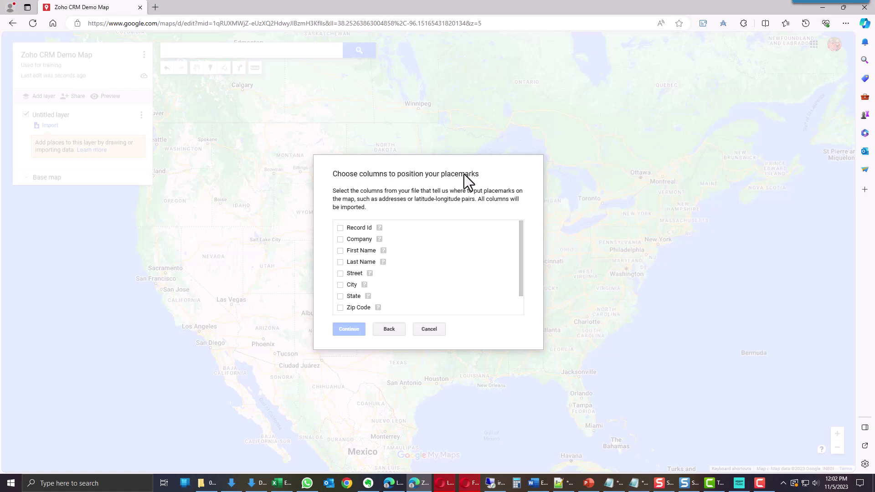
- Position the placemarks by Street, City, State and Zip Code, and title the markers with the Company column
{"action": "left_click", "coordinate": [340, 273]}
{"action": "left_click", "coordinate": [339, 285]}
{"action": "left_click", "coordinate": [341, 297]}
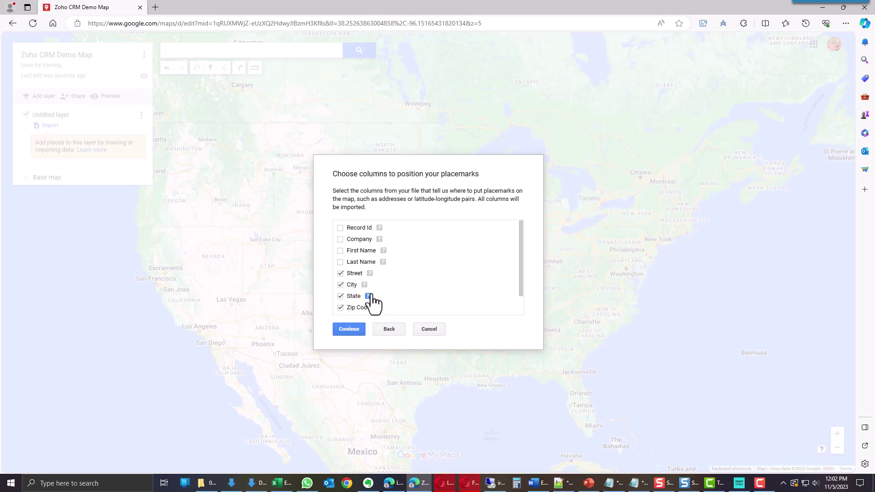
{"action": "left_click", "coordinate": [349, 330]}
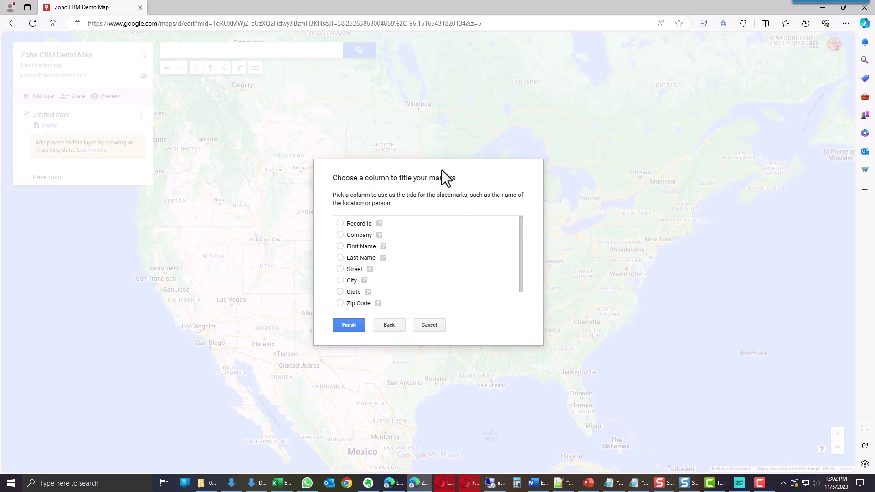
{"action": "left_click", "coordinate": [341, 235]}
{"action": "left_click", "coordinate": [352, 325]}
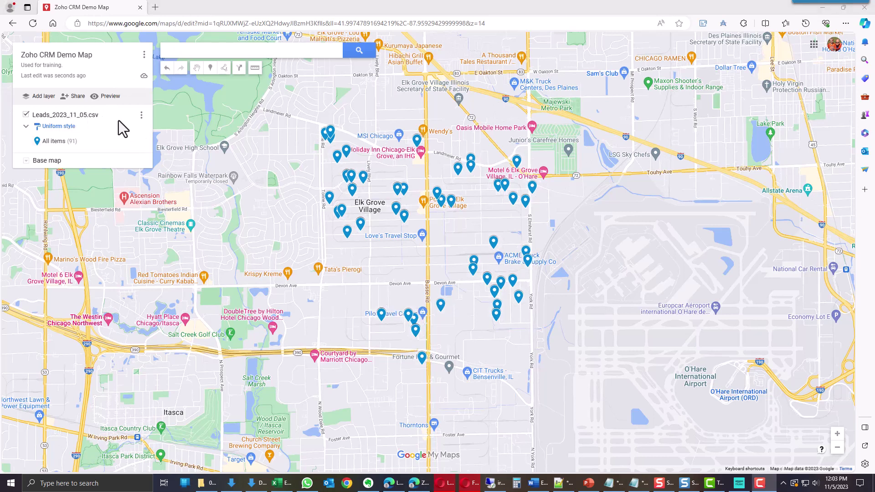
- Rename the imported Leads_2023_11_05.csv layer to "Zoho CRM Leads"
{"action": "left_click", "coordinate": [142, 115]}
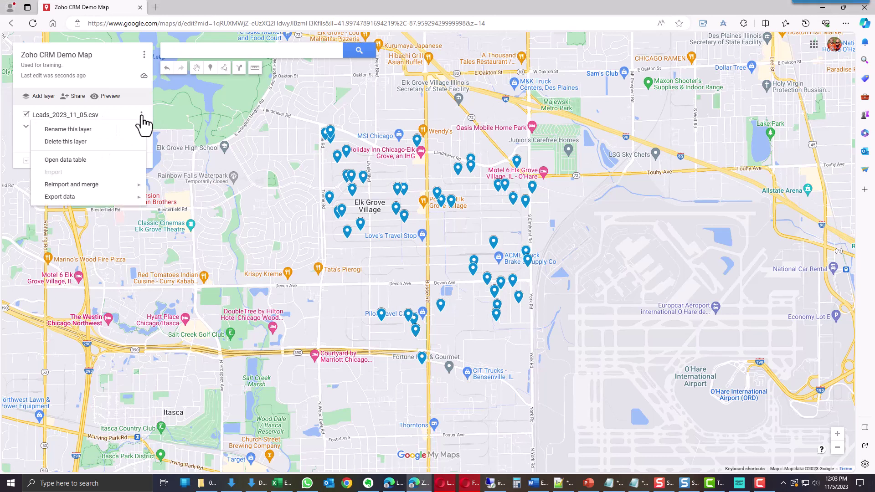
{"action": "left_click", "coordinate": [114, 131]}
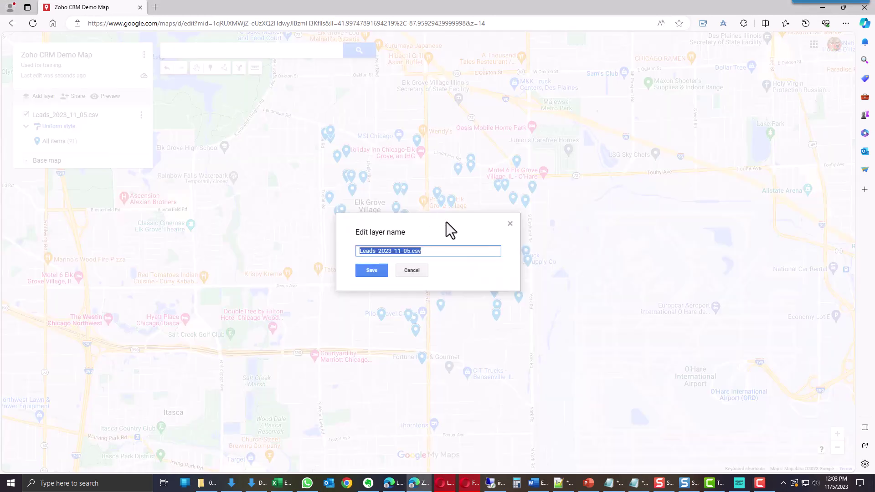
{"action": "type", "text": "Zoho CRM Leads"}
{"action": "left_click", "coordinate": [373, 275]}
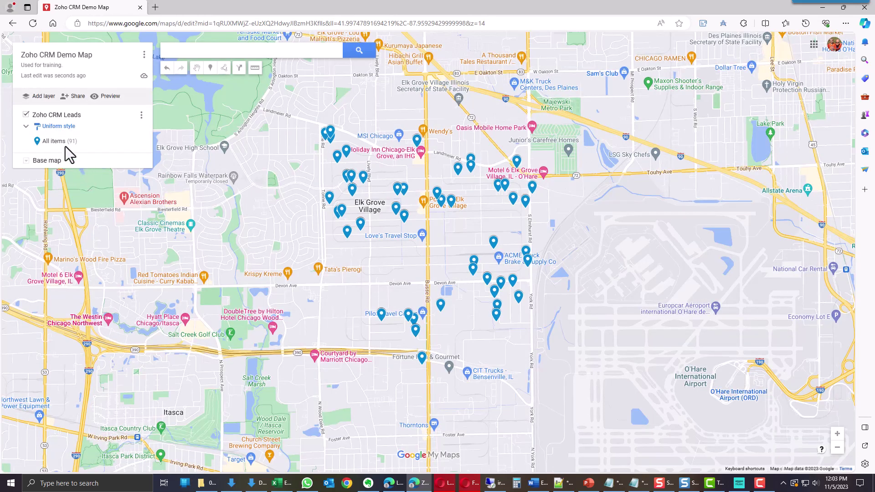
- Label the placemarks of the Zoho CRM Leads layer with the Company column, keeping the uniform style
{"action": "left_click", "coordinate": [69, 130]}
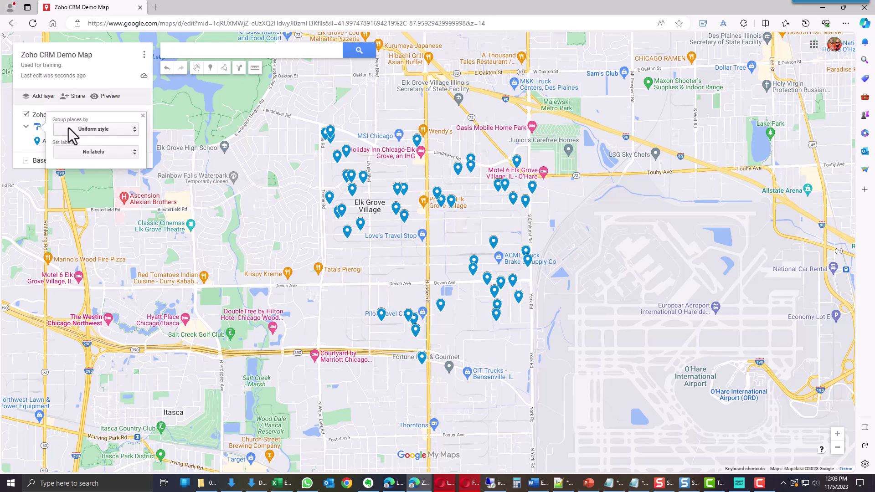
{"action": "left_click", "coordinate": [103, 153]}
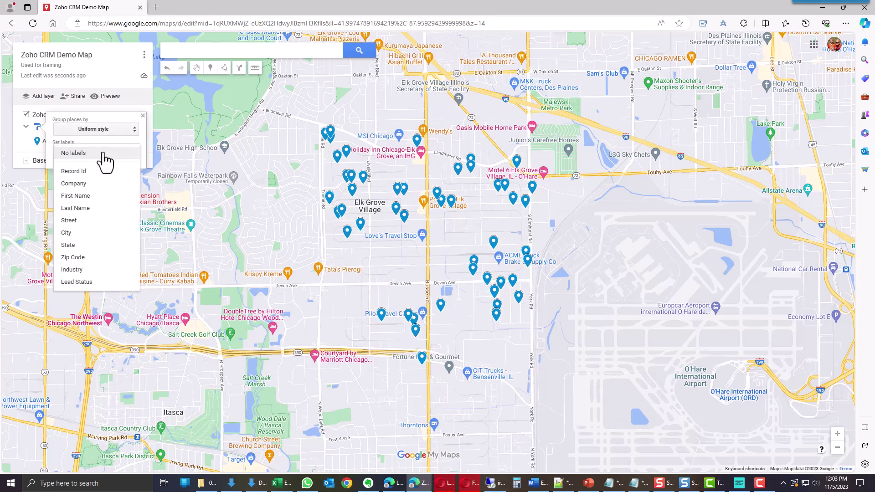
{"action": "left_click", "coordinate": [73, 184]}
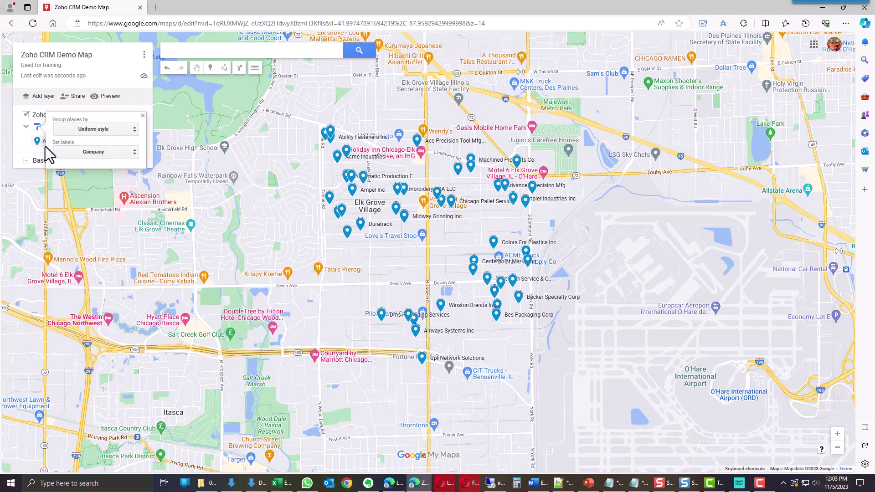
{"action": "left_click", "coordinate": [22, 153]}
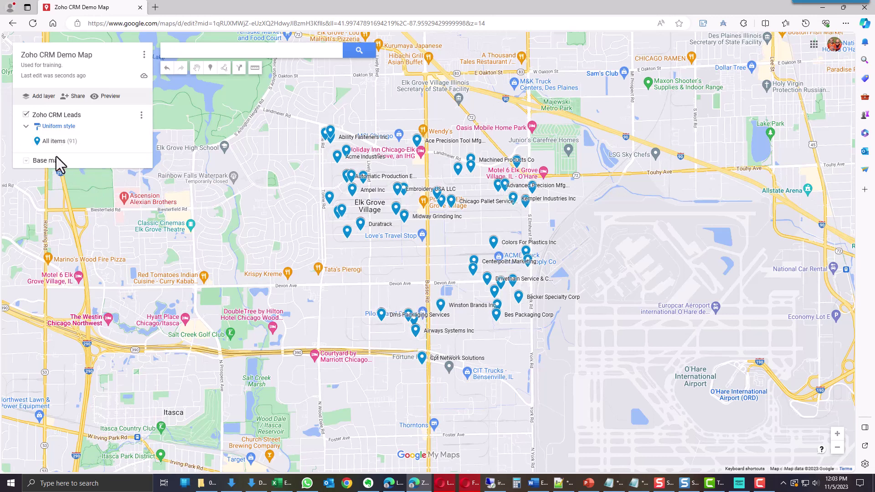
- Style all items in the Zoho CRM Leads layer with the house icon in yellow
{"action": "left_click", "coordinate": [138, 141]}
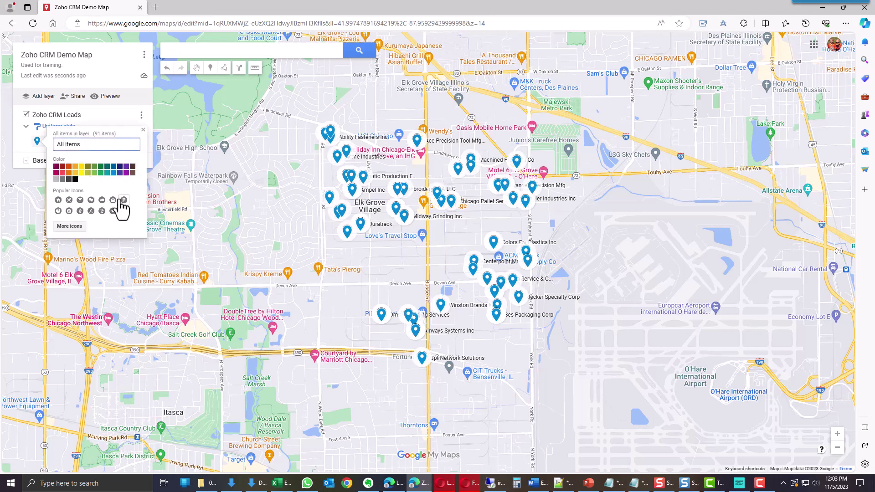
{"action": "left_click", "coordinate": [58, 200]}
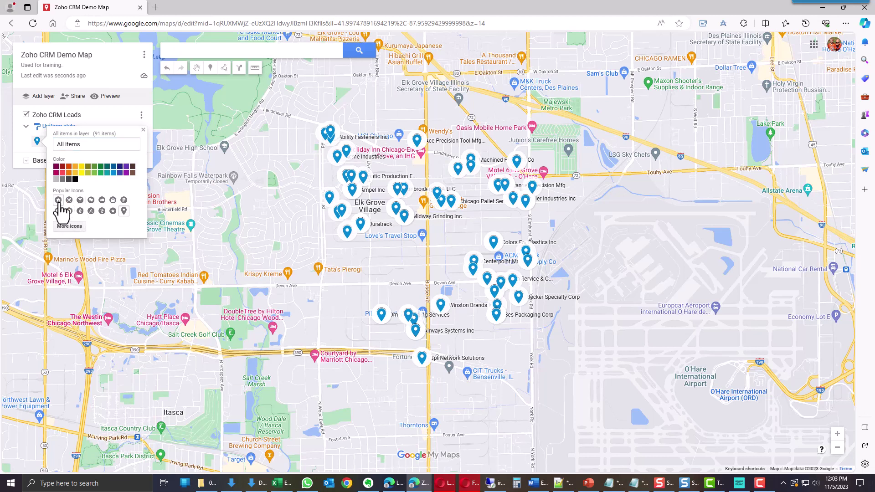
{"action": "left_click", "coordinate": [81, 167]}
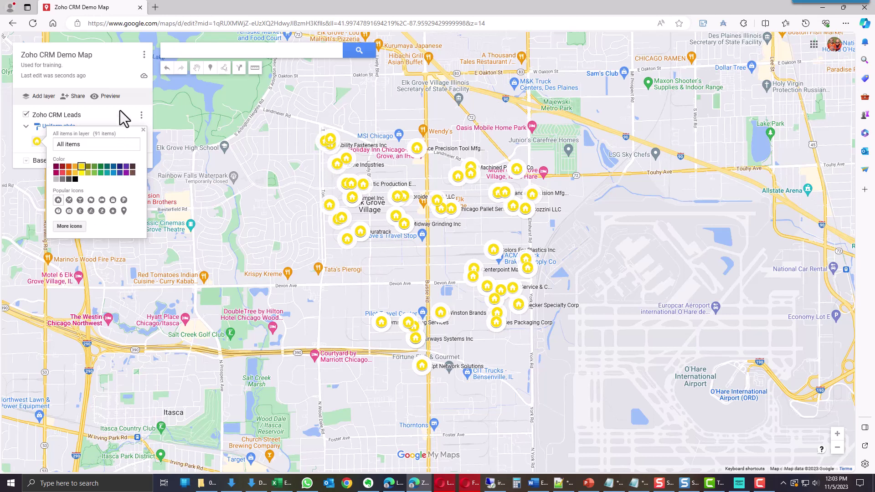
{"action": "left_click", "coordinate": [123, 92]}
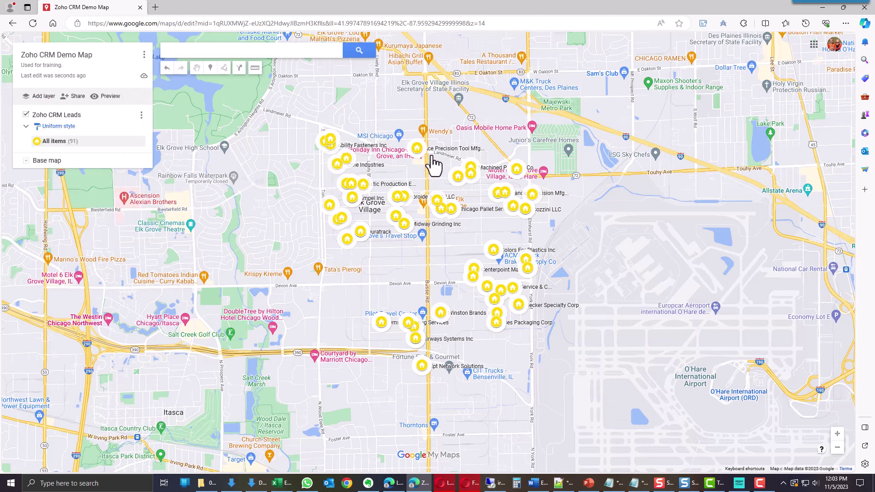
- Inspect the lead details of the Chicago Pallet Service Inc, Savage Bros Co and Embroidery USA LLC markers near Busse Rd
{"action": "scroll", "coordinate": [441, 196], "scroll_direction": "up", "scroll_amount": 1}
{"action": "scroll", "coordinate": [447, 224], "scroll_direction": "up", "scroll_amount": 1}
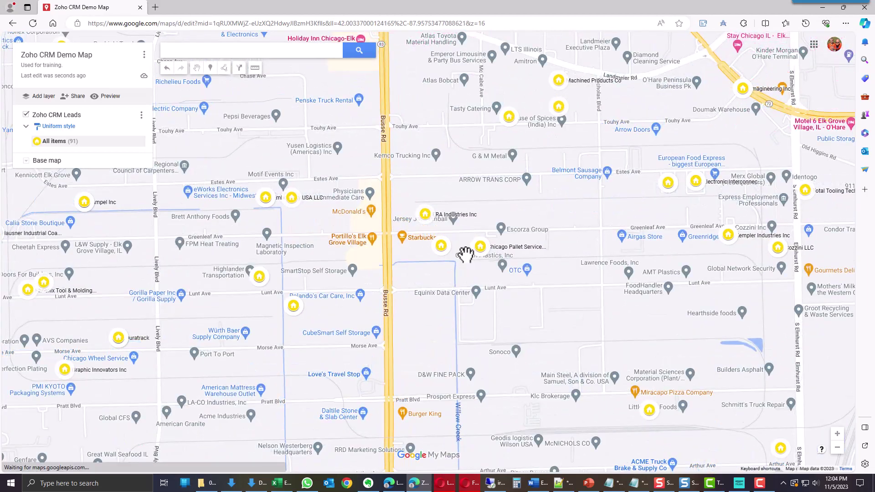
{"action": "left_click", "coordinate": [479, 248]}
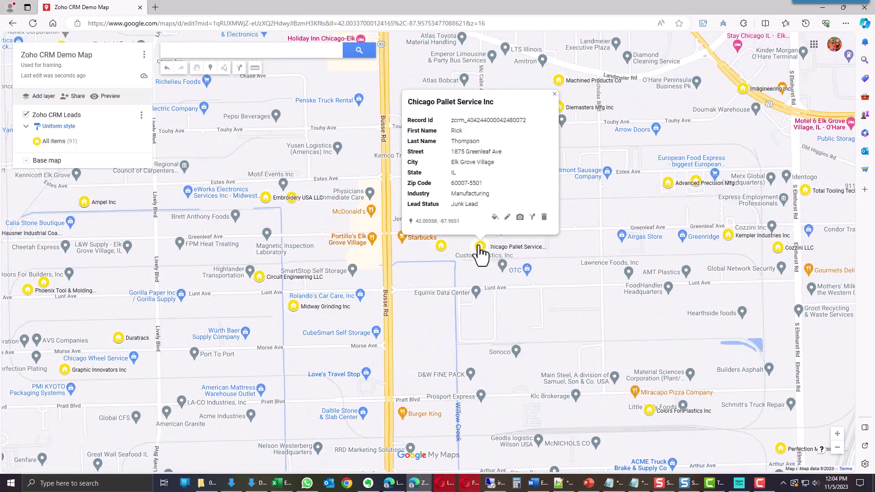
{"action": "left_click", "coordinate": [440, 247]}
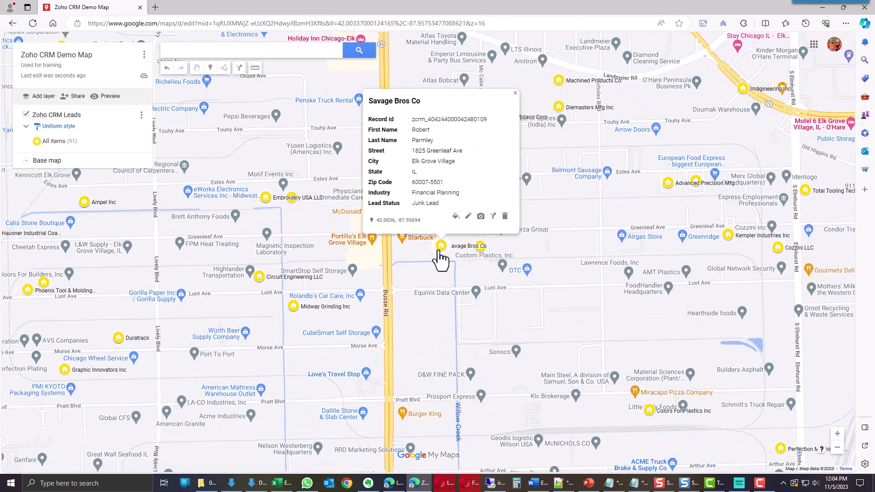
{"action": "left_click", "coordinate": [265, 197]}
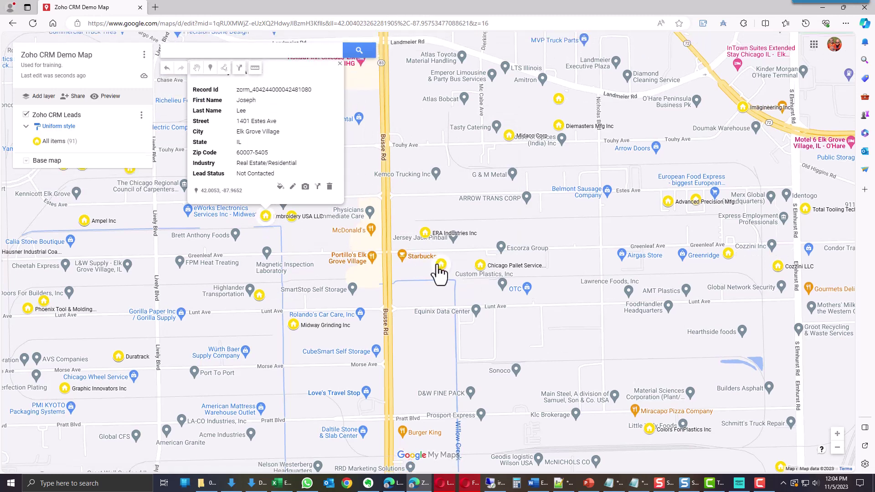
{"action": "left_click", "coordinate": [440, 266]}
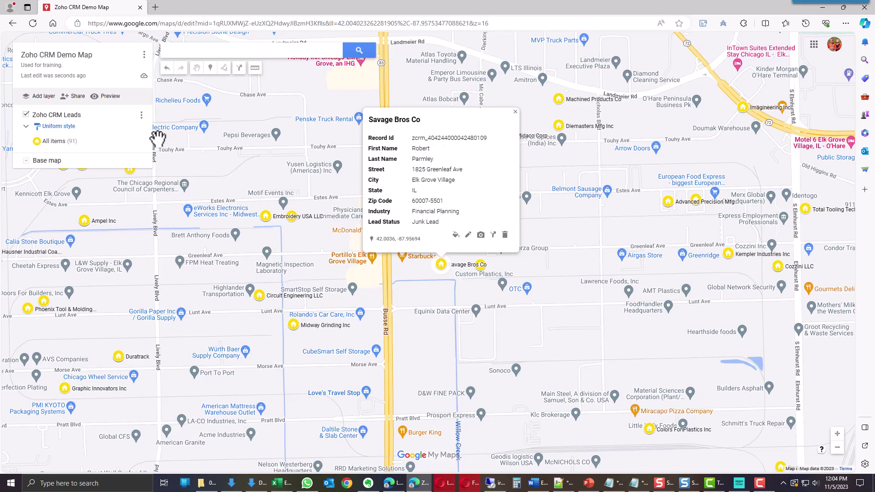
- Review the reimport and merge options available for the Zoho CRM Leads layer
{"action": "left_click", "coordinate": [140, 115]}
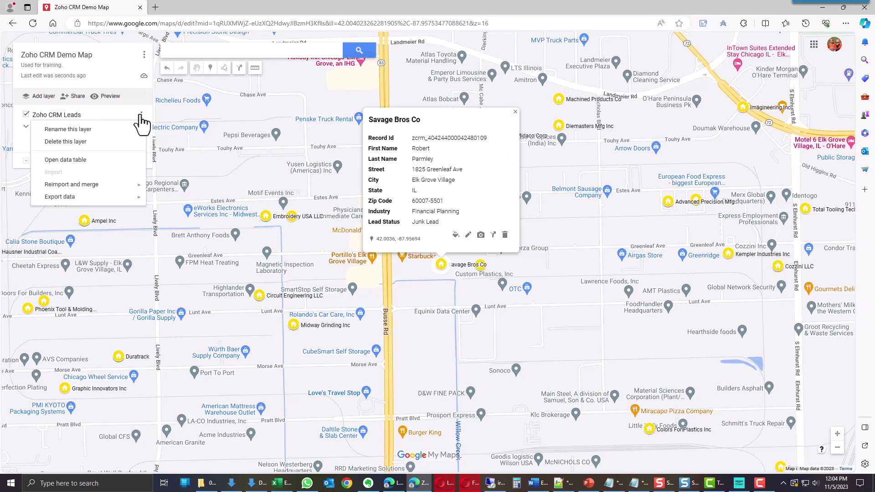
{"action": "mouse_move", "coordinate": [120, 187]}
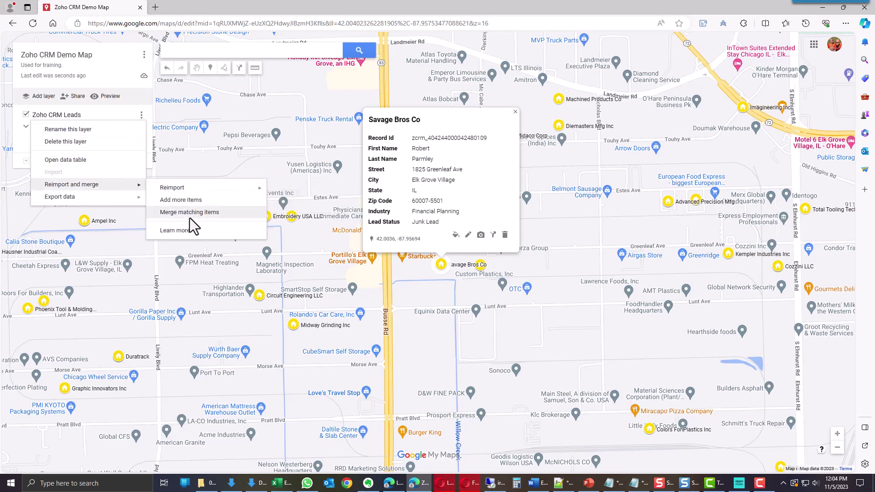
{"action": "mouse_move", "coordinate": [196, 187]}
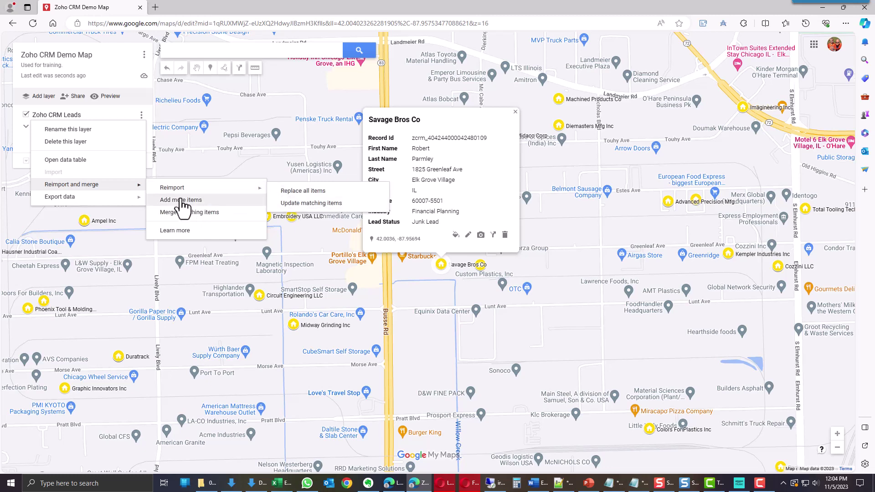
- Examine the Zoho CRM Leads data table from Record Id through Lead Status, and close it to return to the wider map
{"action": "left_click", "coordinate": [64, 161]}
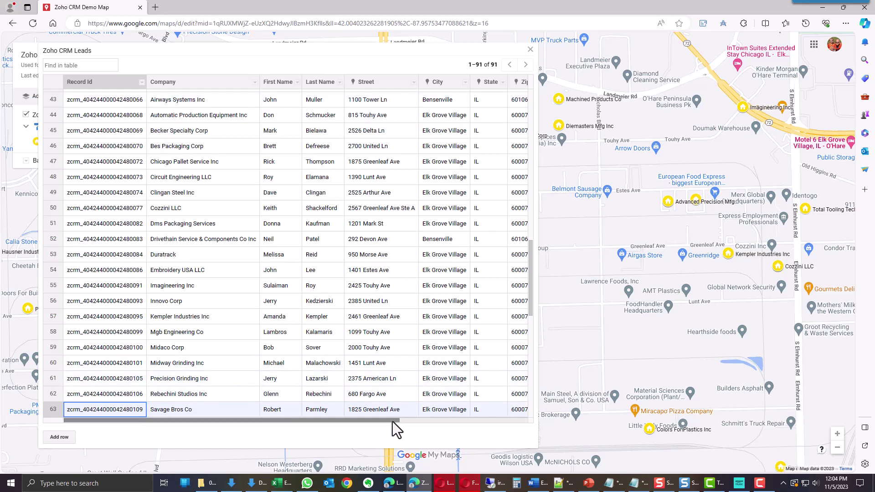
{"action": "left_click_drag", "start_coordinate": [390, 422], "coordinate": [530, 425]}
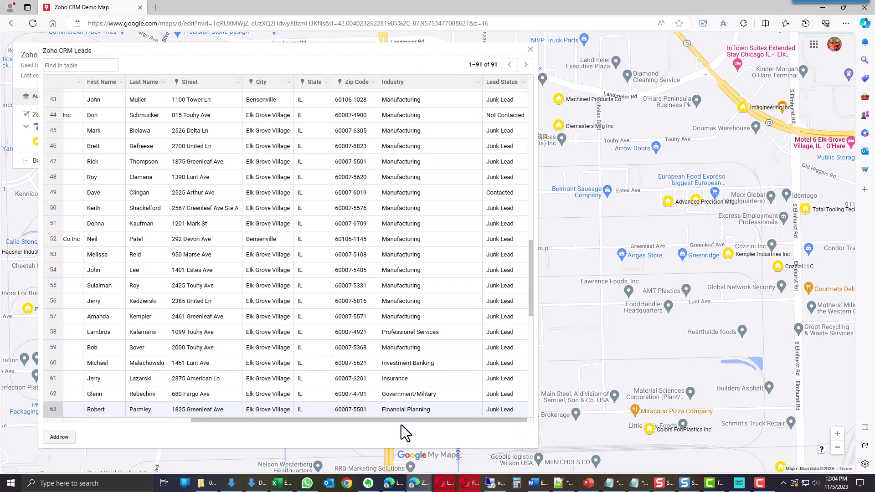
{"action": "left_click_drag", "start_coordinate": [404, 423], "coordinate": [247, 420]}
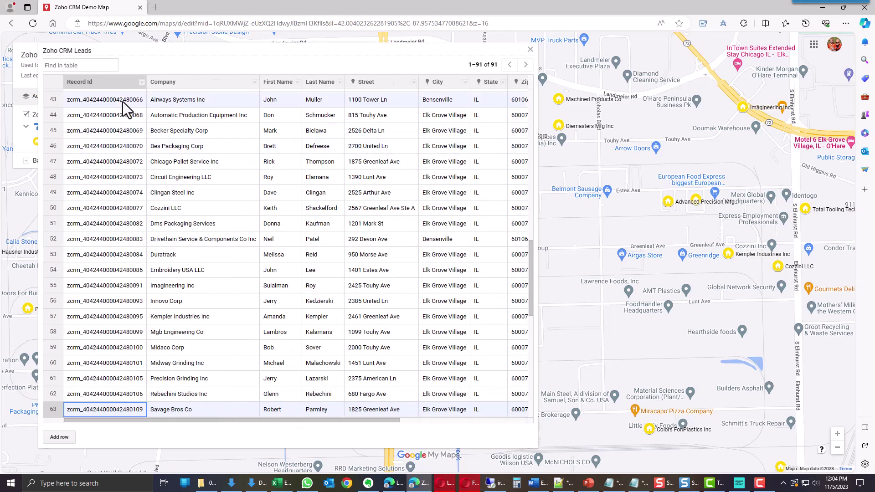
{"action": "left_click", "coordinate": [529, 48]}
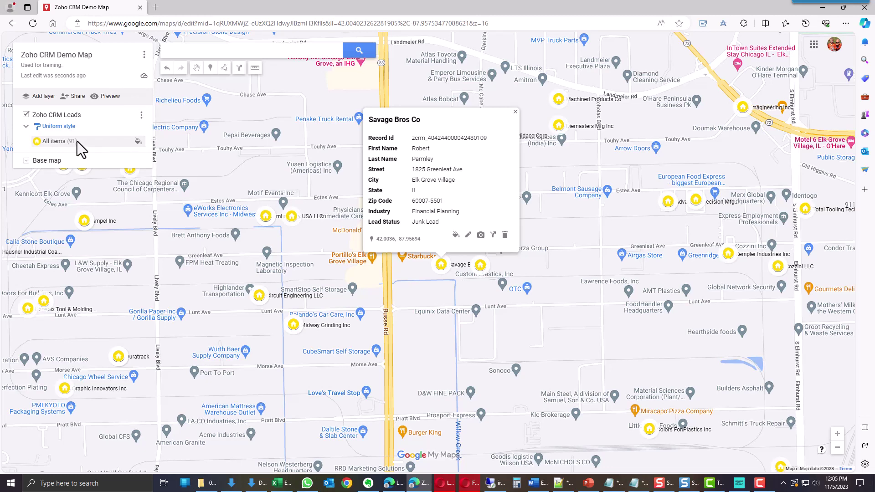
{"action": "scroll", "coordinate": [371, 263], "scroll_direction": "down", "scroll_amount": 3}
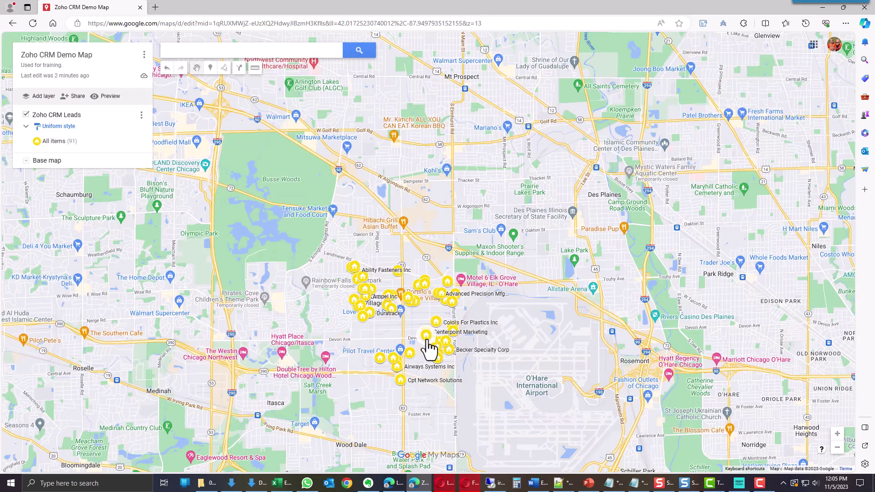